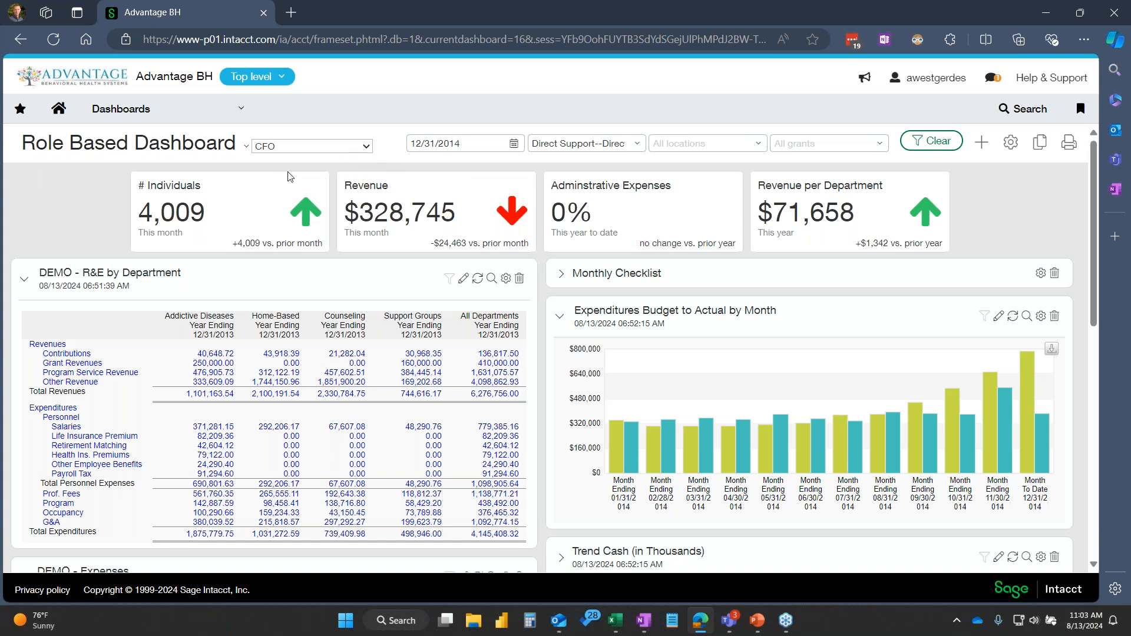
# View the dashboard roles available for selection and the list of entities, keeping the CFO role and Top level
pyautogui.moveTo(209, 186)
pyautogui.mouseDown()
pyautogui.moveTo(441, 189)
pyautogui.moveTo(207, 187)
pyautogui.mouseUp()
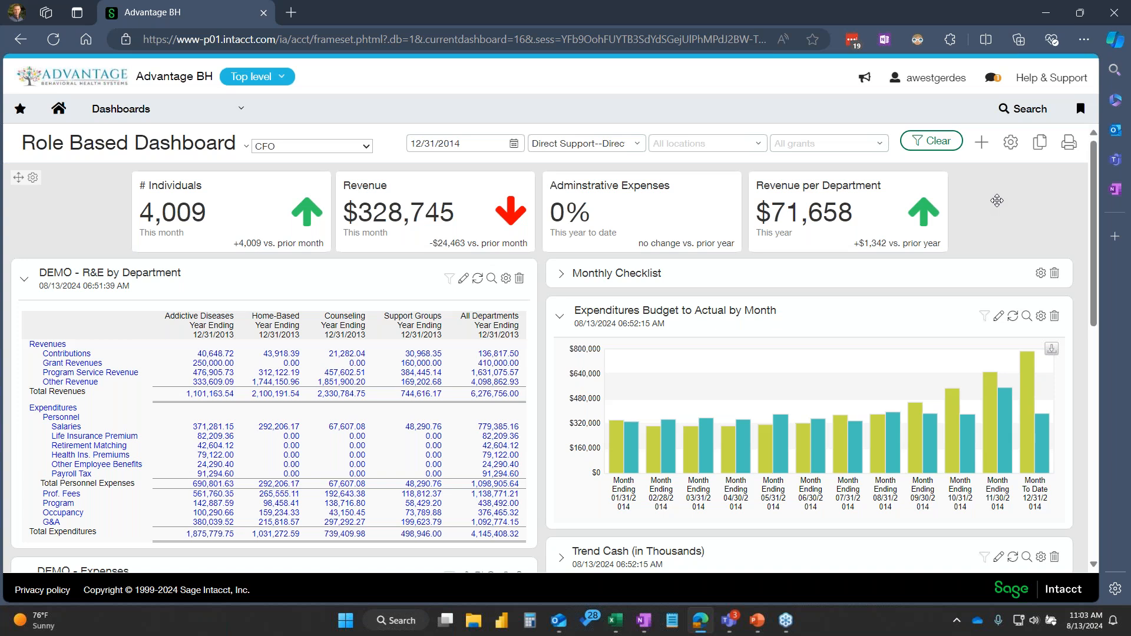
pyautogui.click(367, 147)
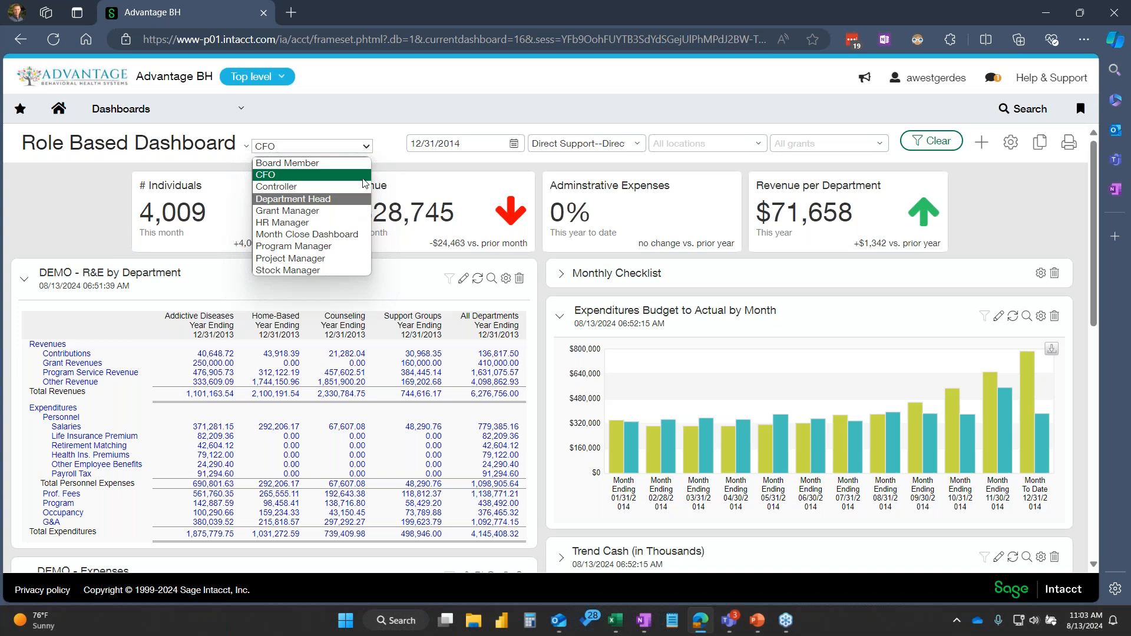
pyautogui.click(386, 146)
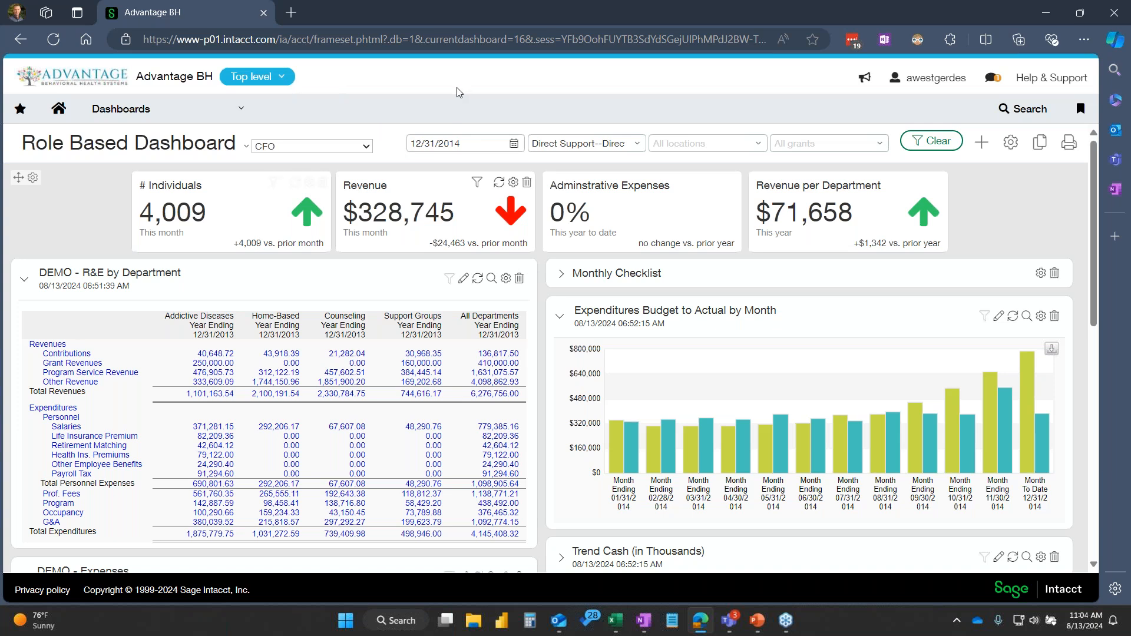
pyautogui.click(286, 82)
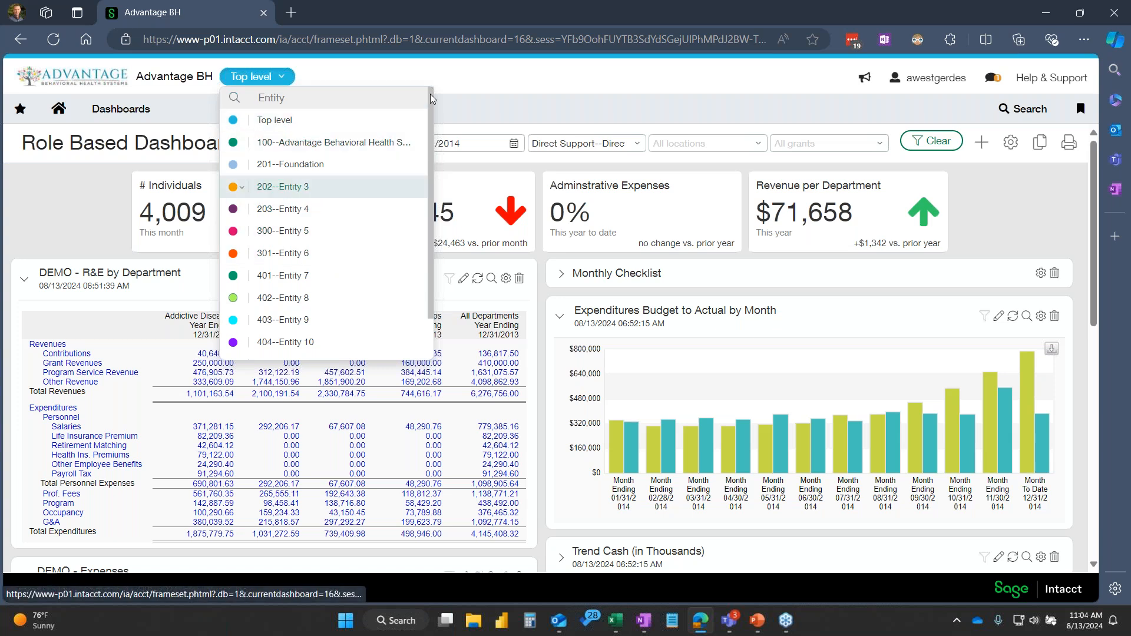
pyautogui.click(500, 86)
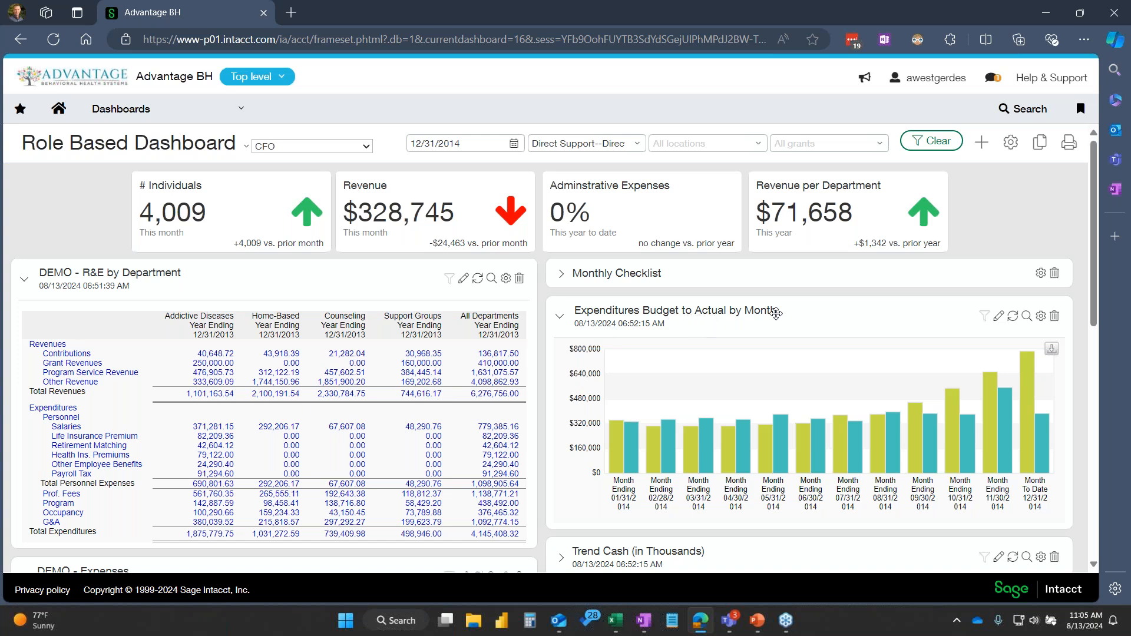
# Drill from the June 2014 actual bar in the expenditures chart through Consulting Fees to the ledger detail and the Costco bill
pyautogui.moveTo(812, 437)
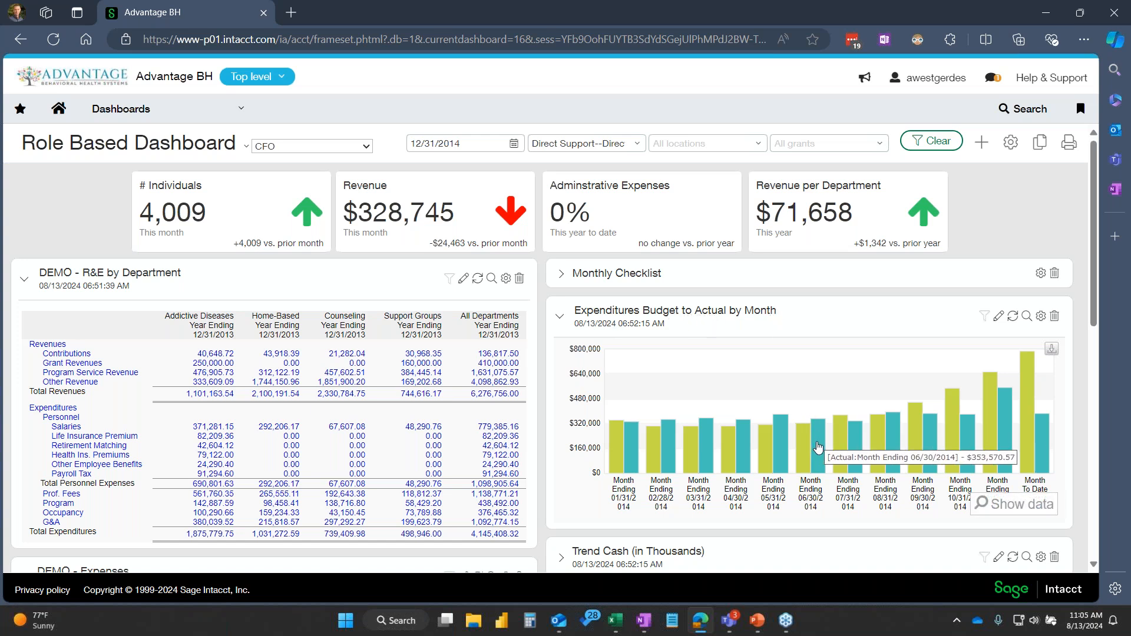
pyautogui.click(819, 447)
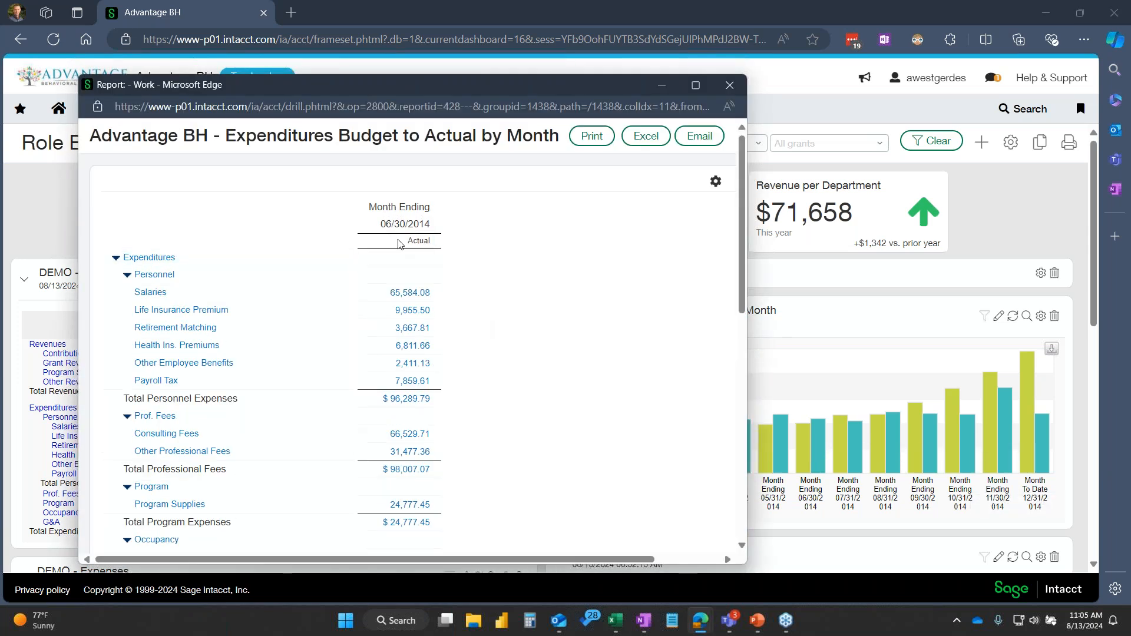
pyautogui.moveTo(381, 224); pyautogui.dragTo(404, 227)
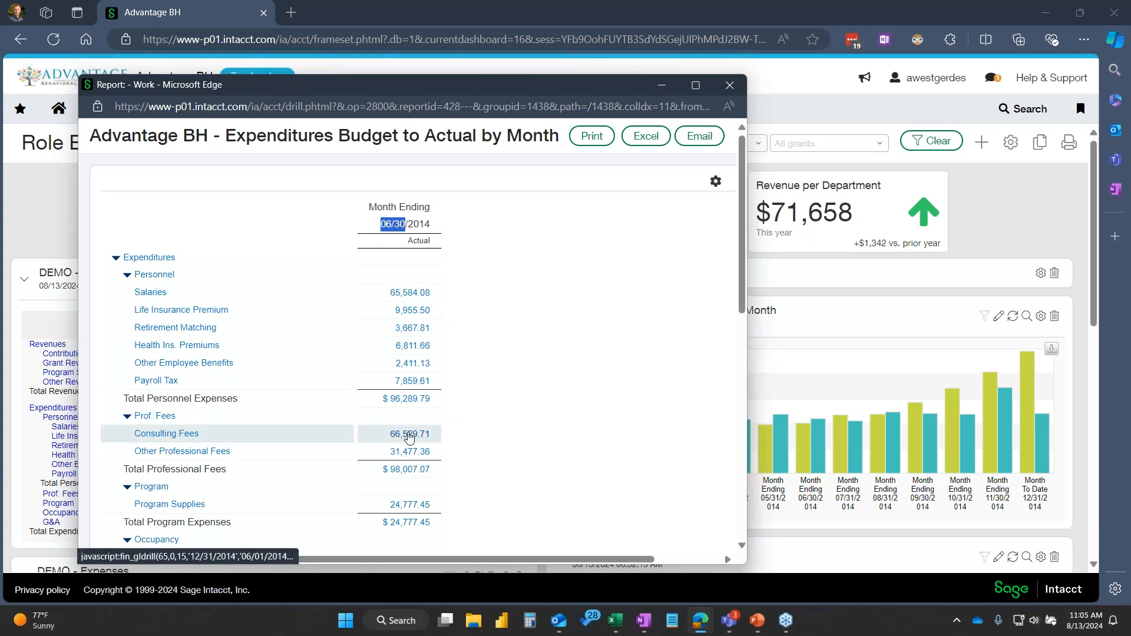
pyautogui.click(409, 436)
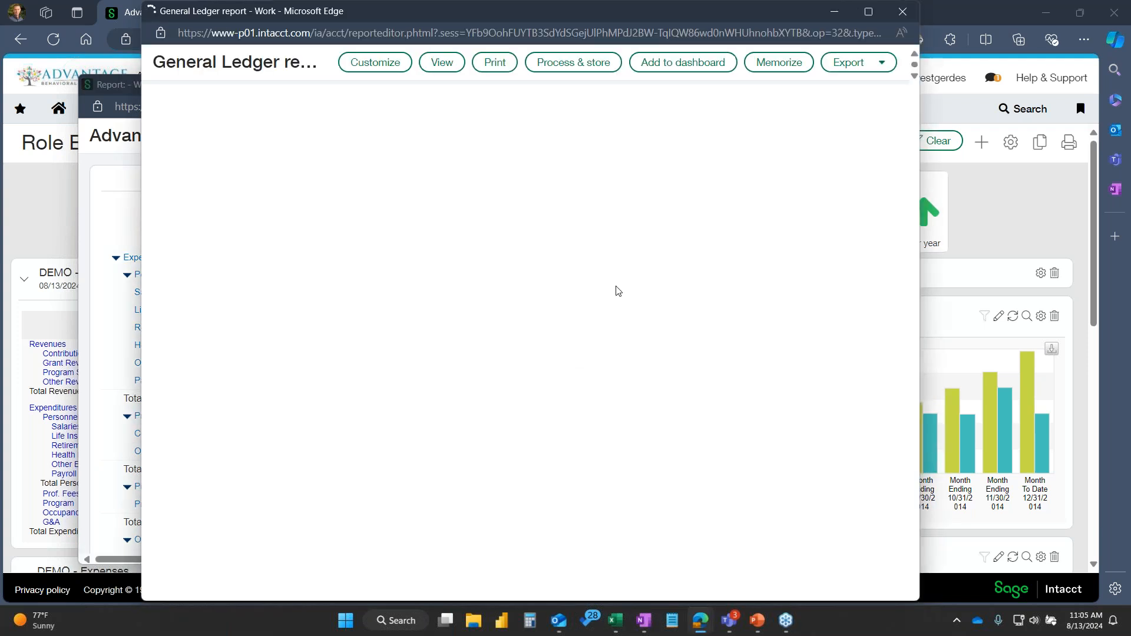
pyautogui.click(873, 11)
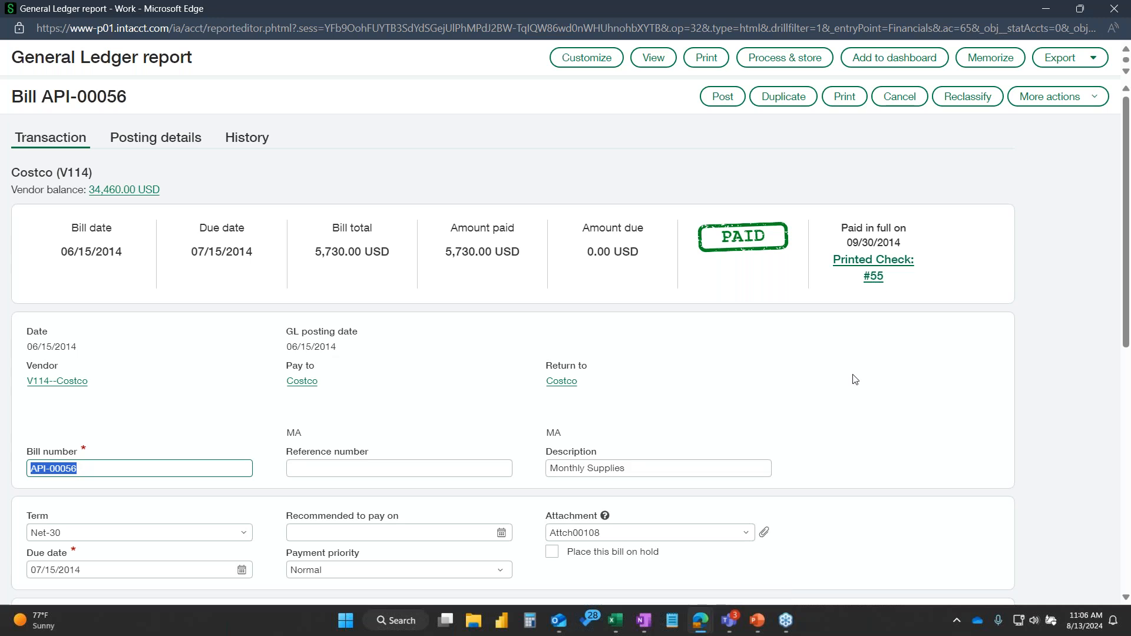
# View the invoice PDF attached to the Costco bill and close it
pyautogui.scroll(-2, 855, 379)
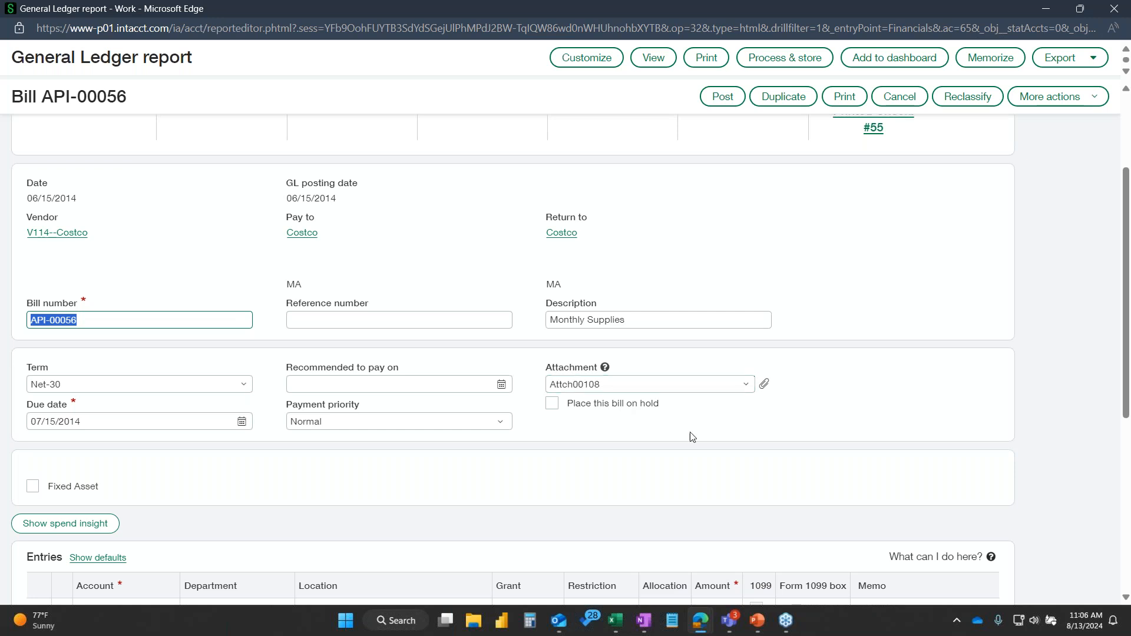
pyautogui.click(764, 384)
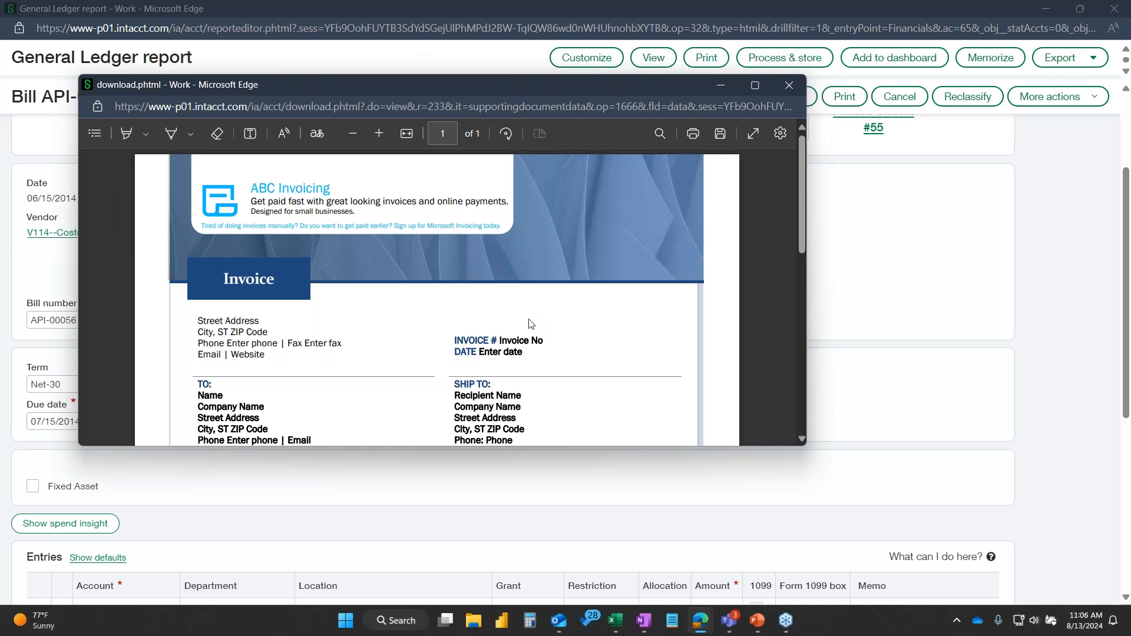
pyautogui.scroll(-8, 531, 323)
pyautogui.scroll(8, 530, 321)
pyautogui.scroll(3, 530, 321)
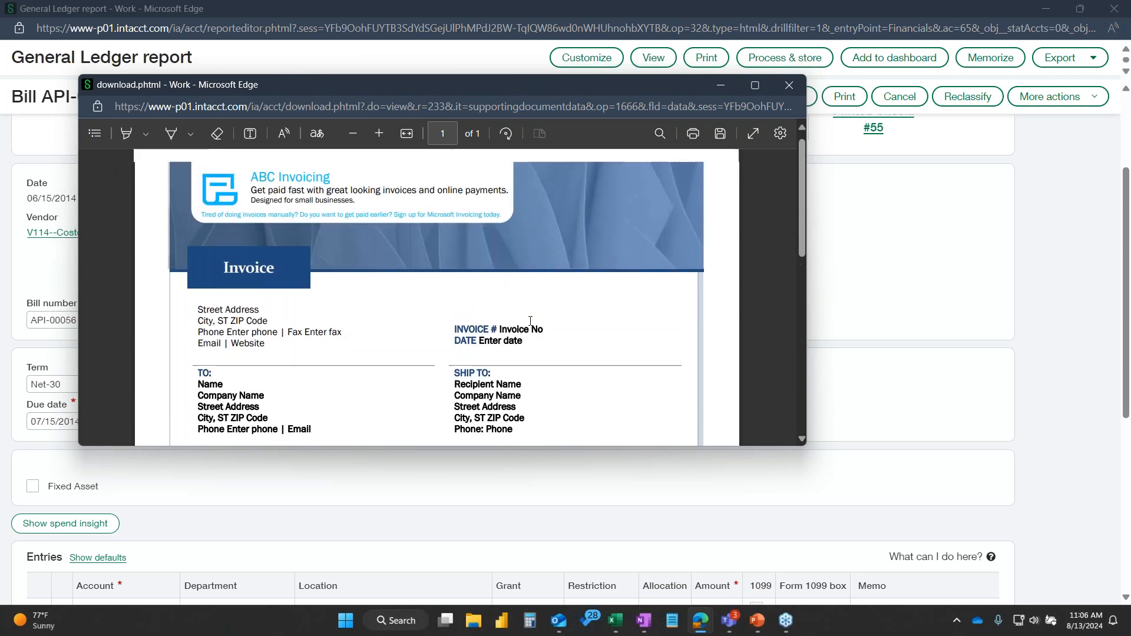
pyautogui.click(788, 86)
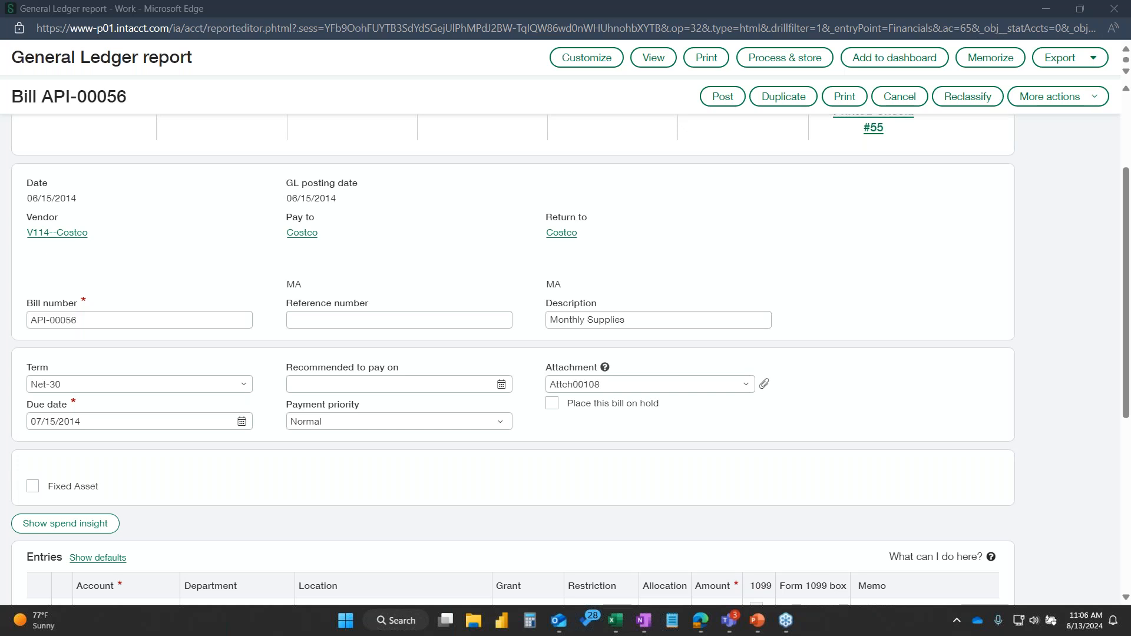
# Open the bill's attachment record, view the Estimate.jpg receipt, and close both windows
pyautogui.moveTo(0, 171); pyautogui.dragTo(918, 221)
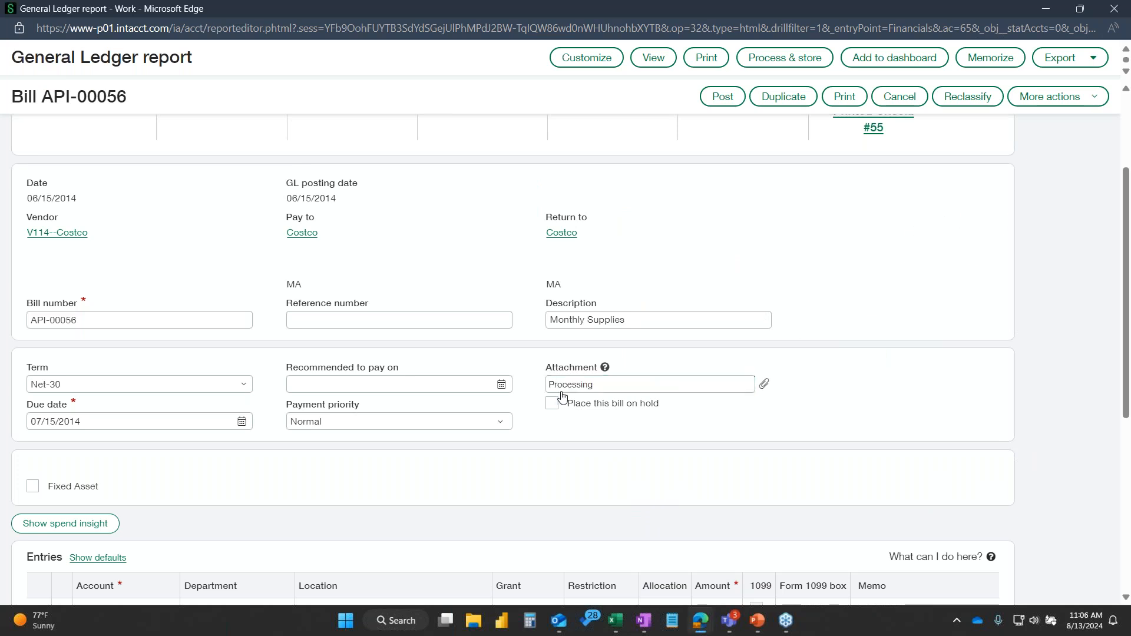
pyautogui.click(766, 386)
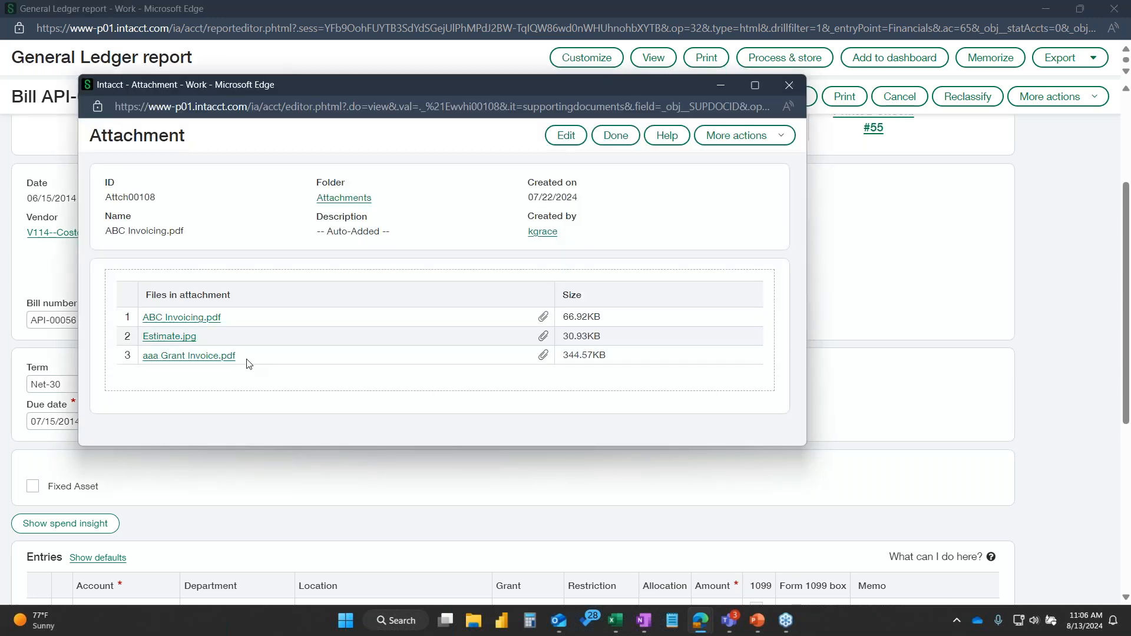
pyautogui.click(185, 337)
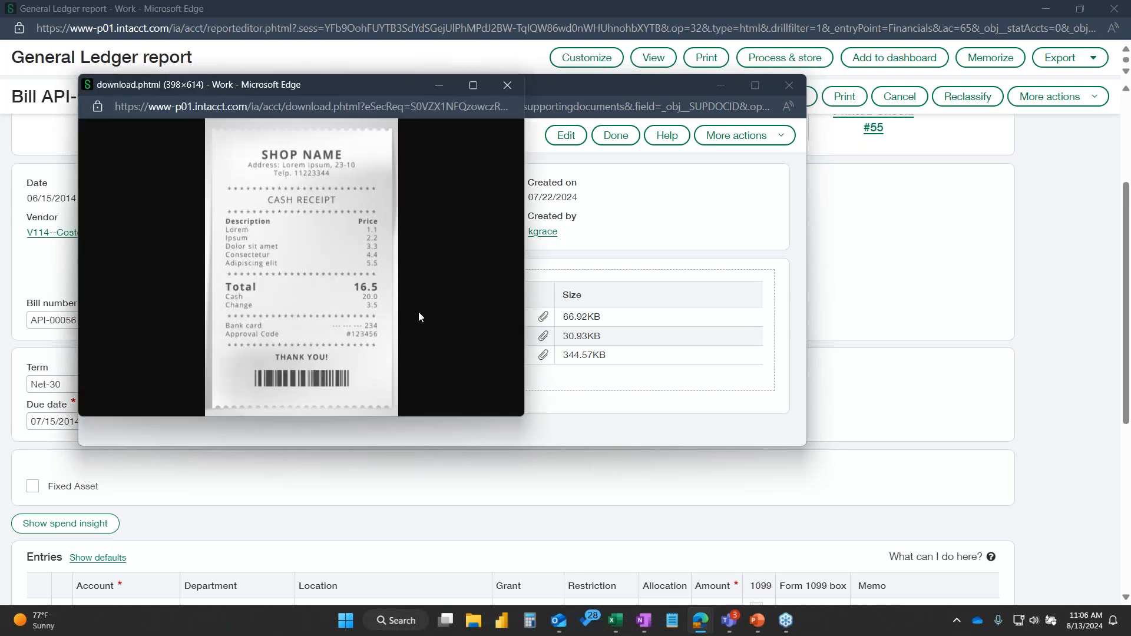
pyautogui.click(508, 85)
pyautogui.click(789, 86)
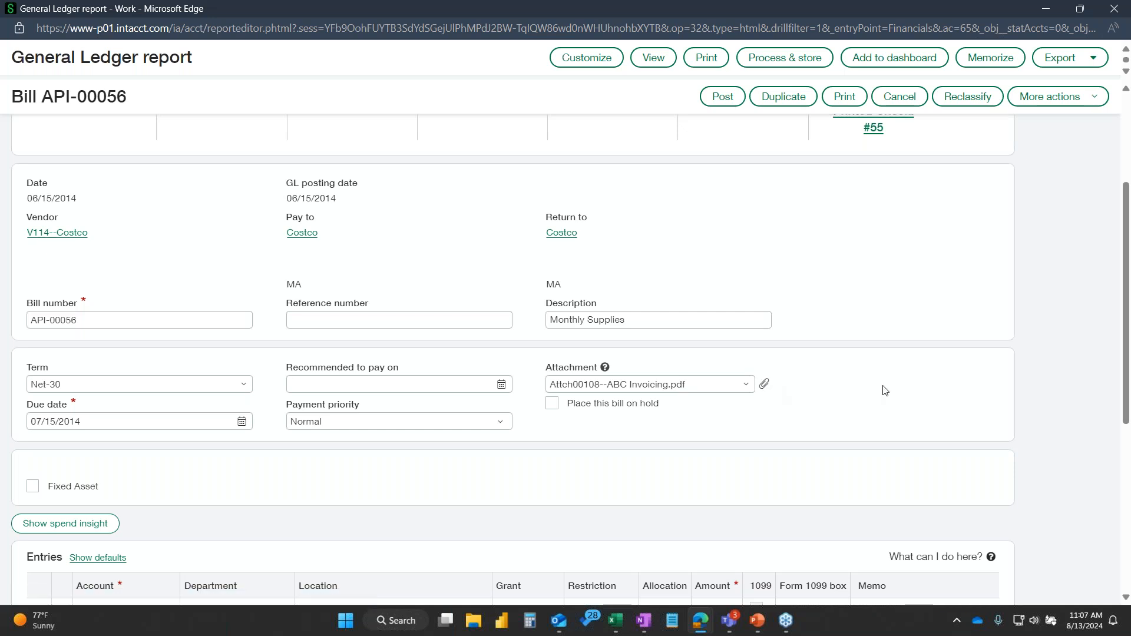
# Open the Costco bill for reclassification and view the department choices for its first entry line
pyautogui.scroll(-3, 885, 390)
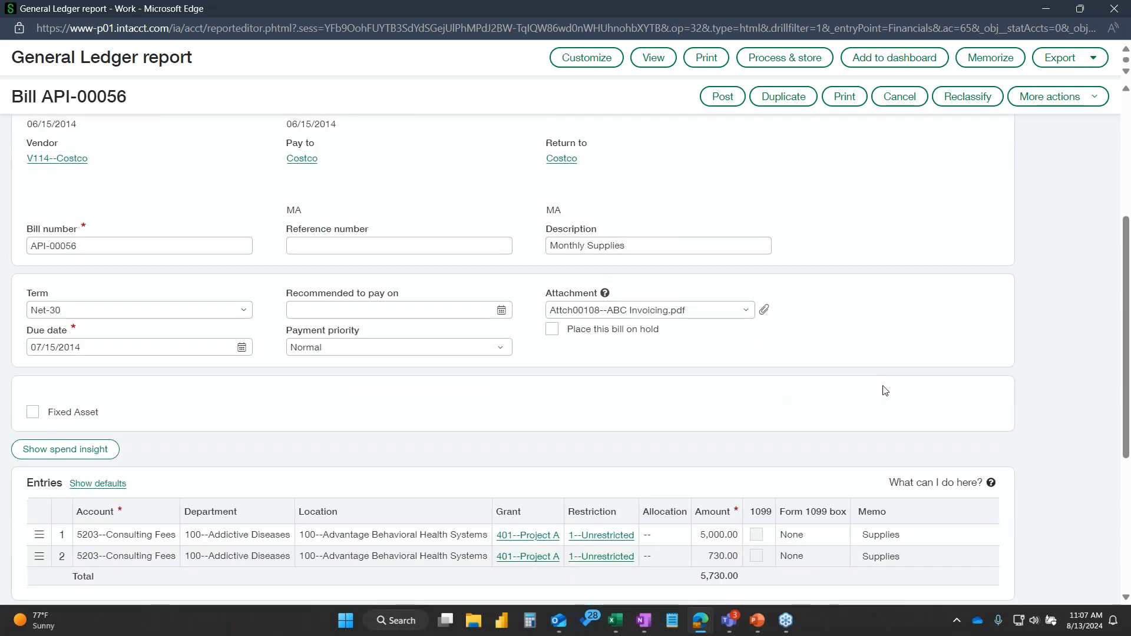
pyautogui.scroll(1, 865, 389)
pyautogui.scroll(-2, 865, 389)
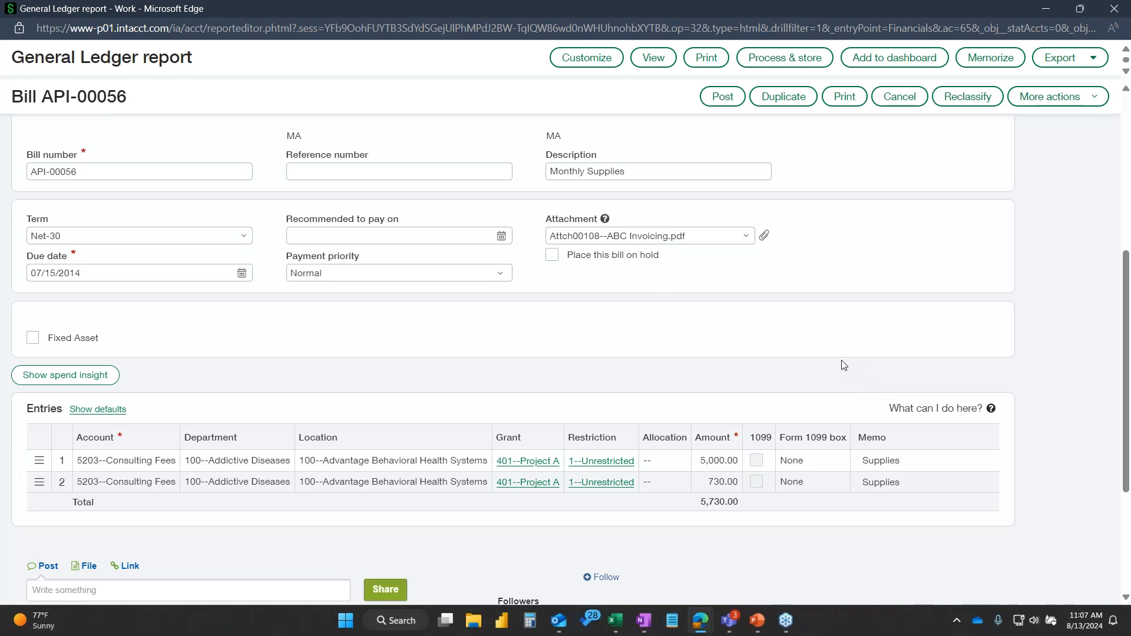
pyautogui.scroll(-1, 843, 364)
pyautogui.scroll(-1, 844, 364)
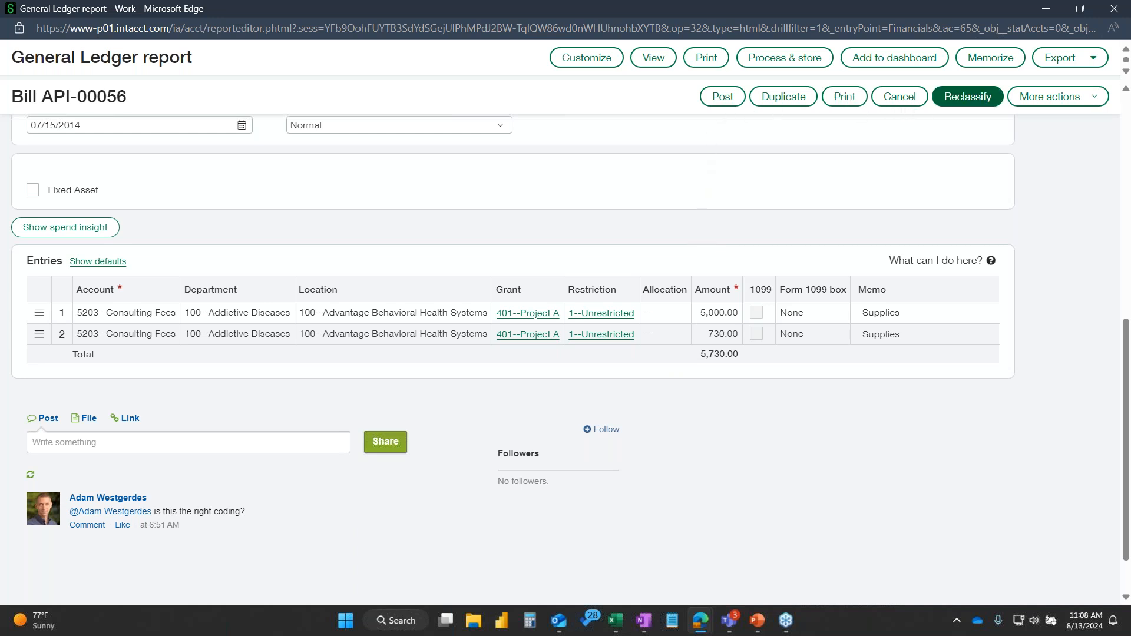
pyautogui.click(956, 103)
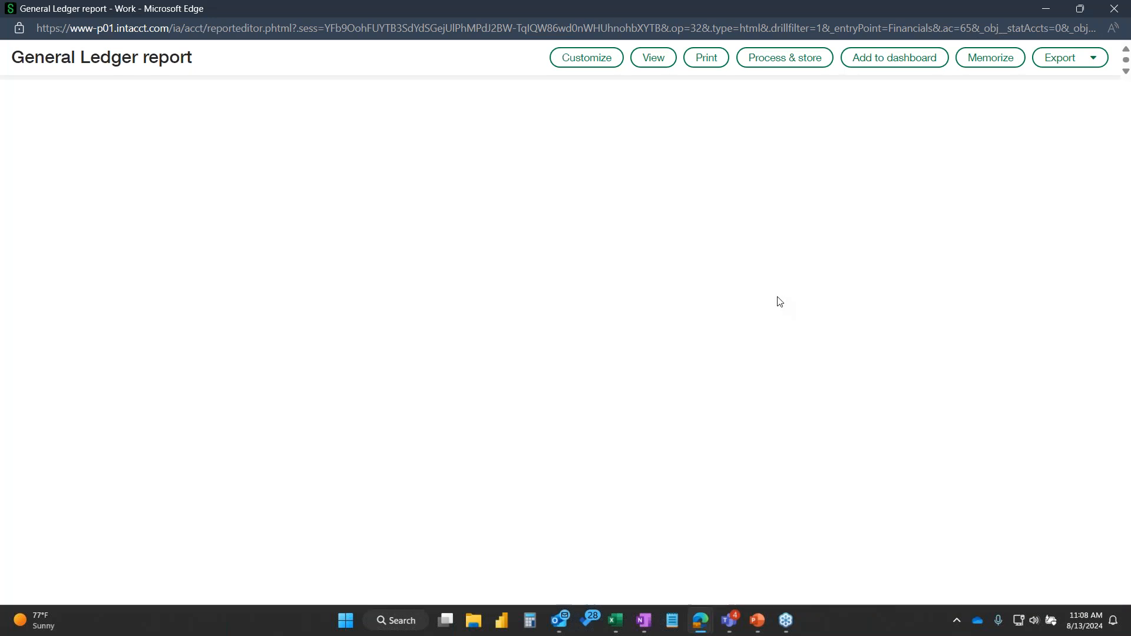
pyautogui.scroll(-5, 782, 301)
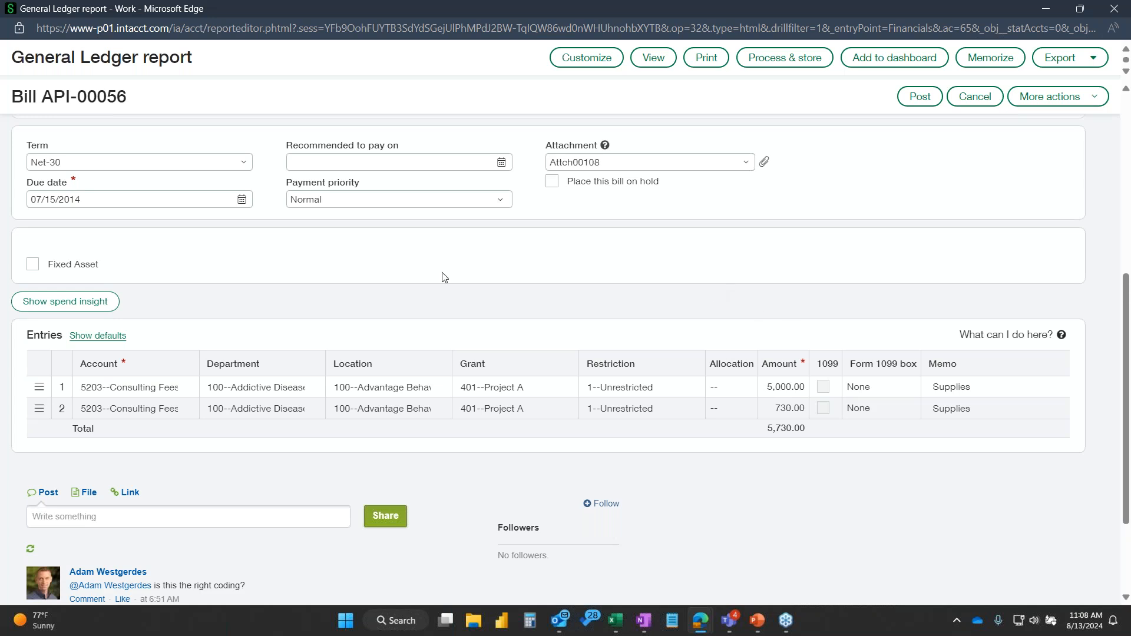
pyautogui.click(311, 387)
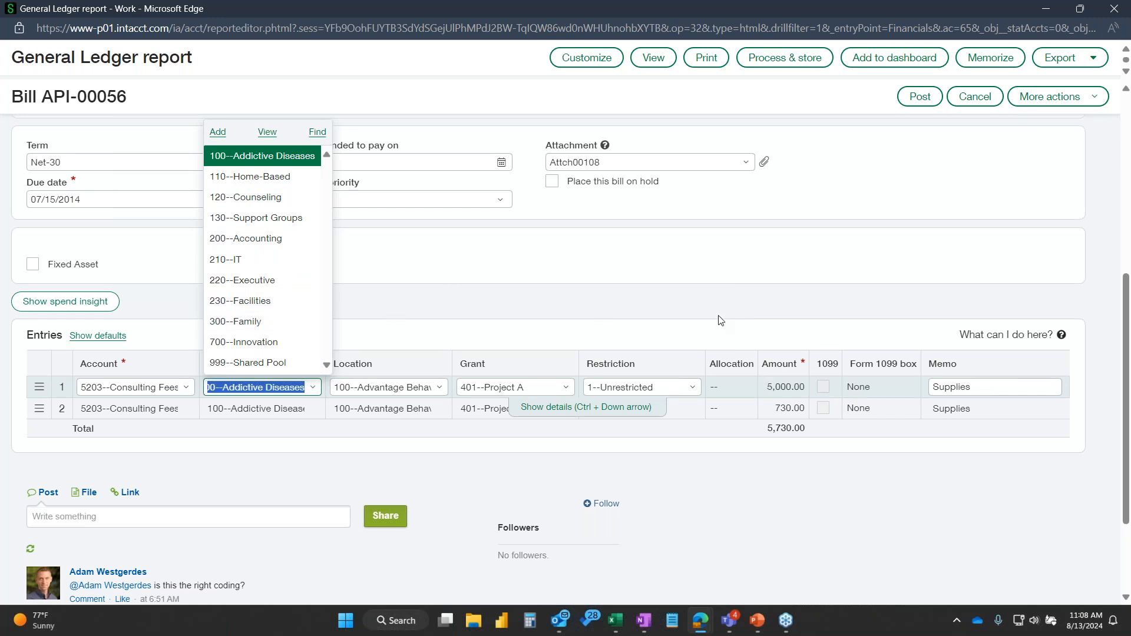
pyautogui.click(585, 303)
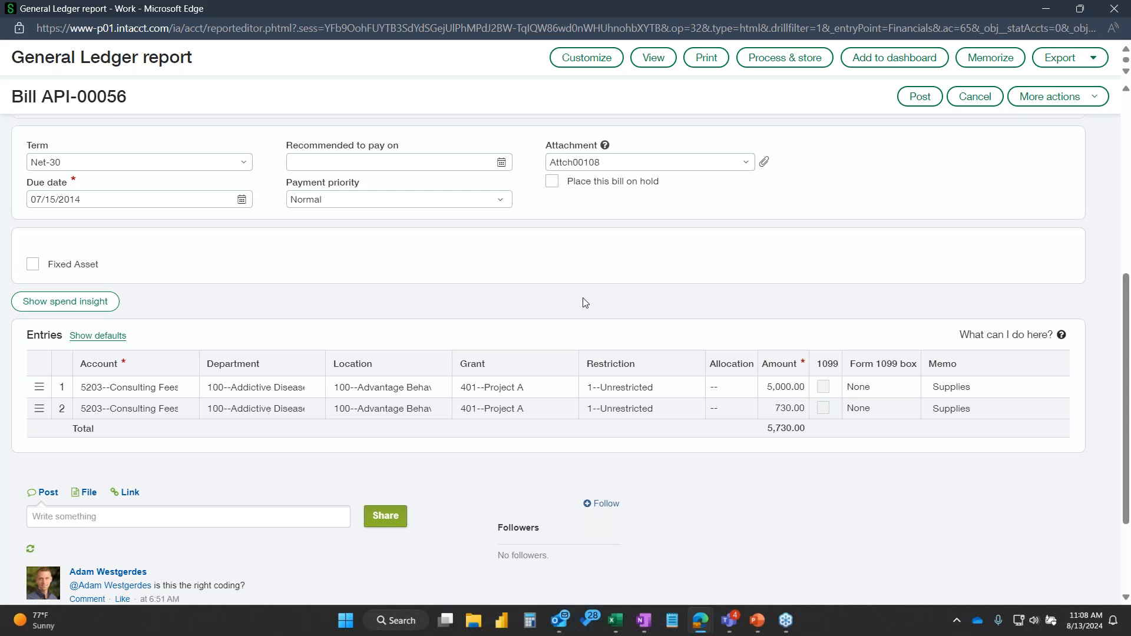
# Share a post on the bill record that mentions a colleague and reads "comment"
pyautogui.scroll(-1, 585, 303)
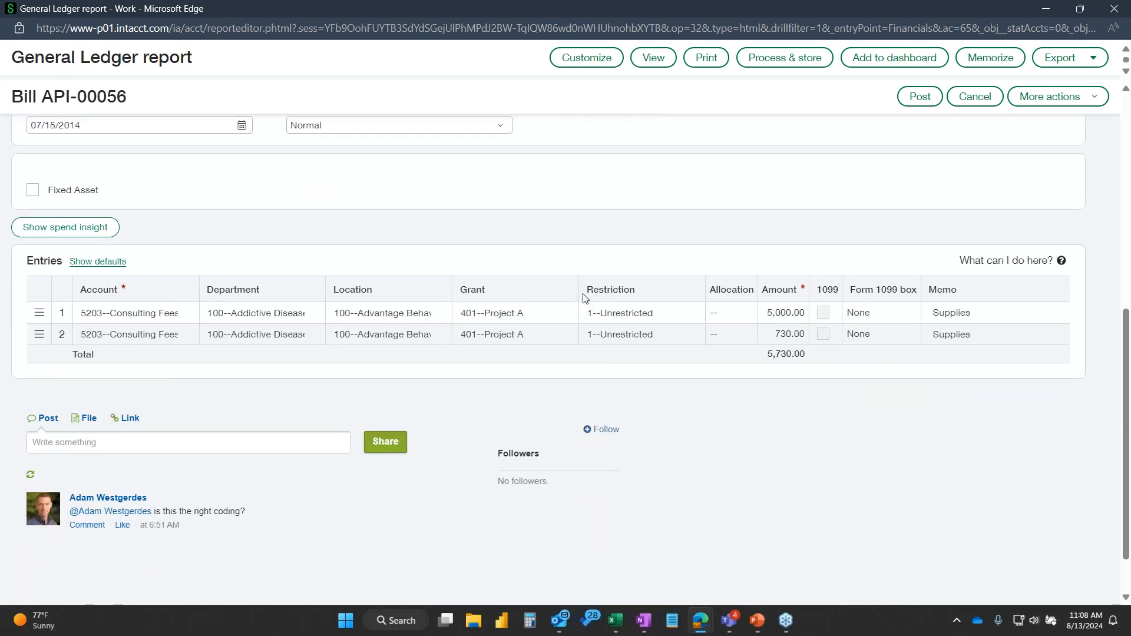
pyautogui.scroll(-1, 585, 297)
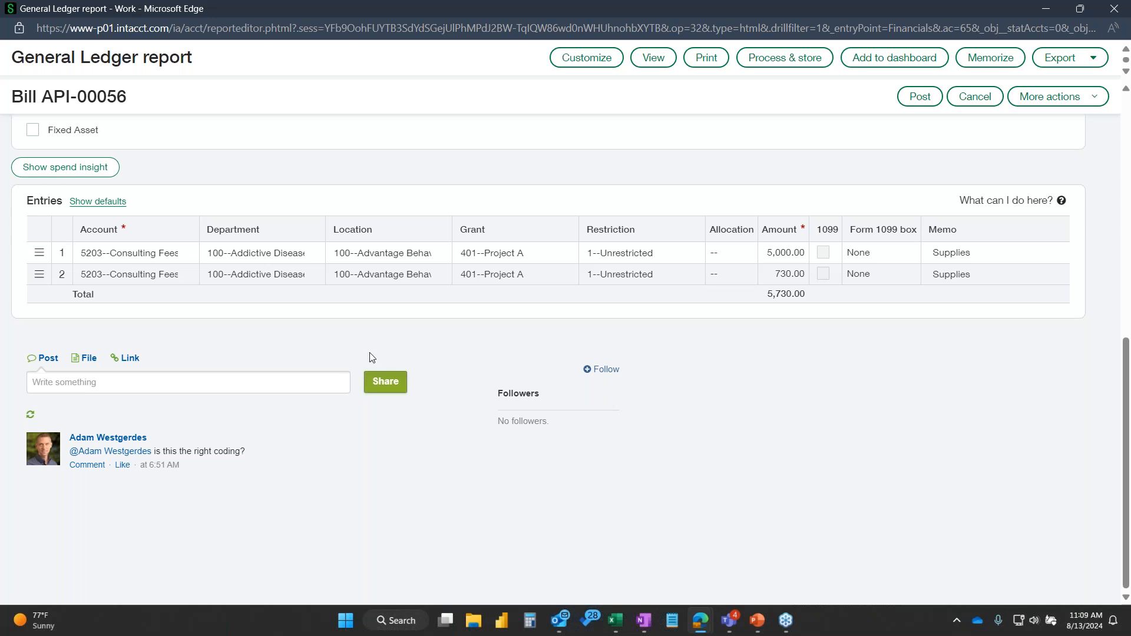
pyautogui.click(279, 383)
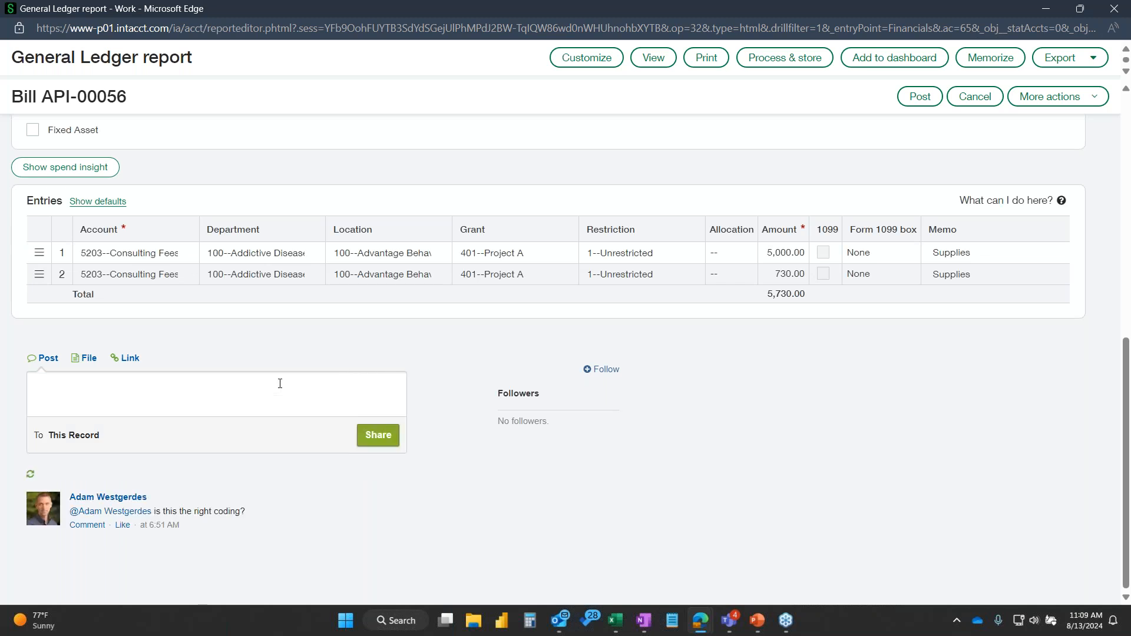
pyautogui.write('@adam')
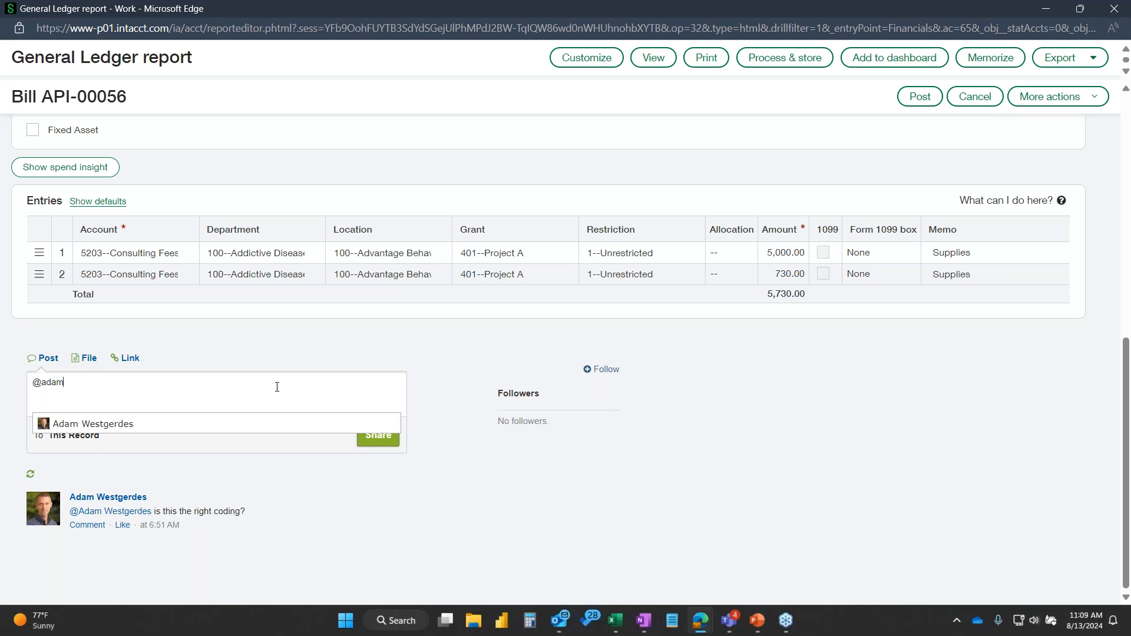
pyautogui.click(258, 424)
pyautogui.write('comment')
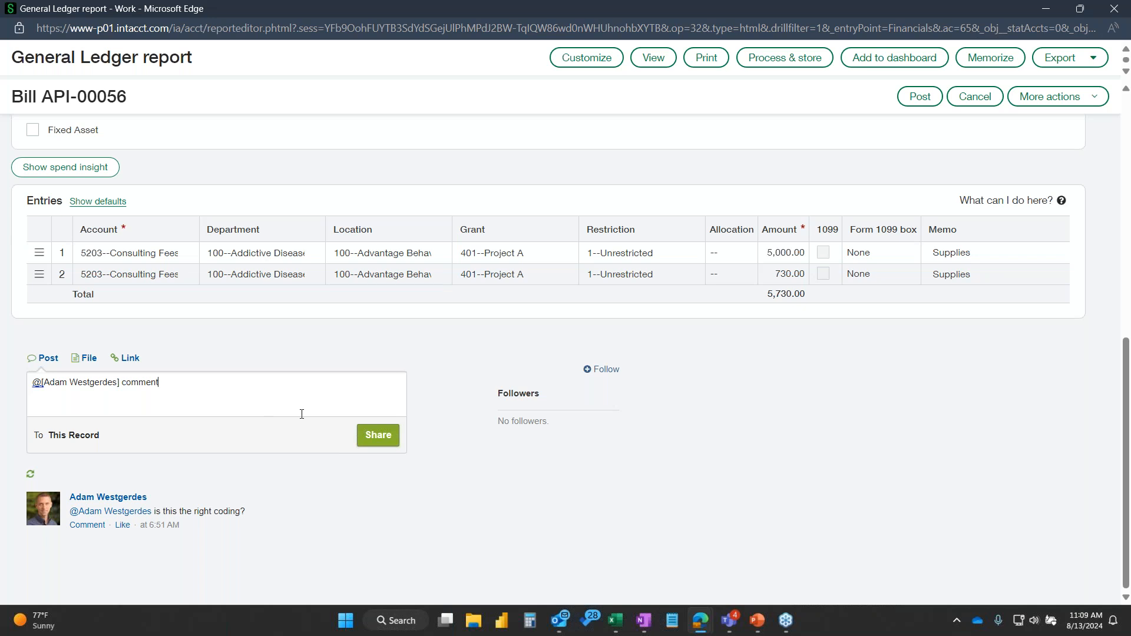
pyautogui.click(365, 435)
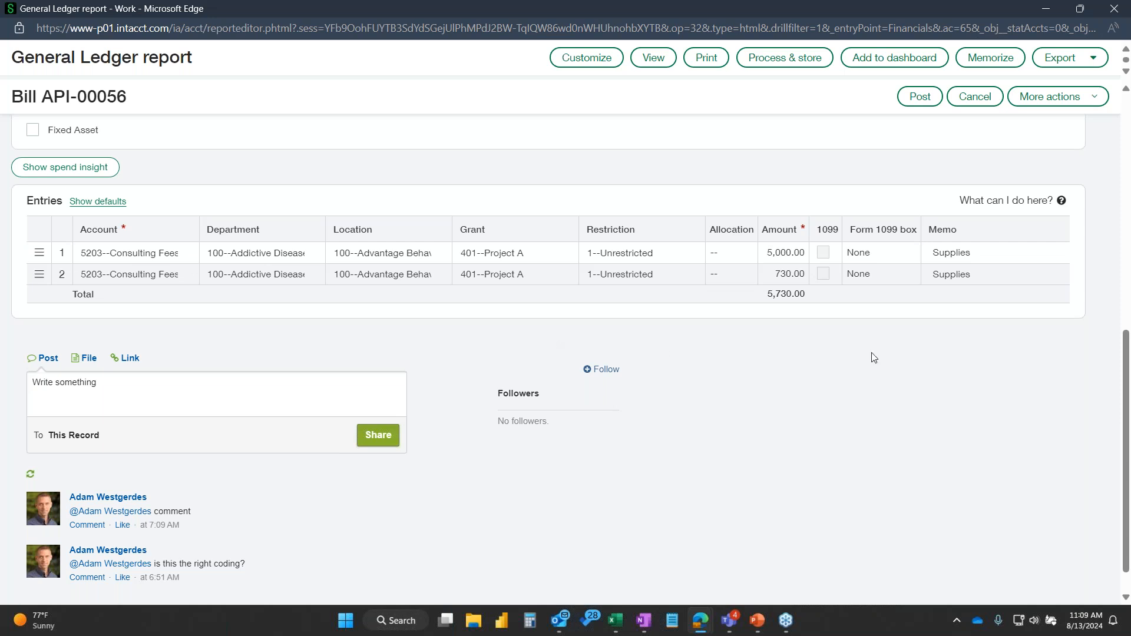
# Review the bill's creation and modification history and cancel out to the general ledger report
pyautogui.scroll(1, 871, 353)
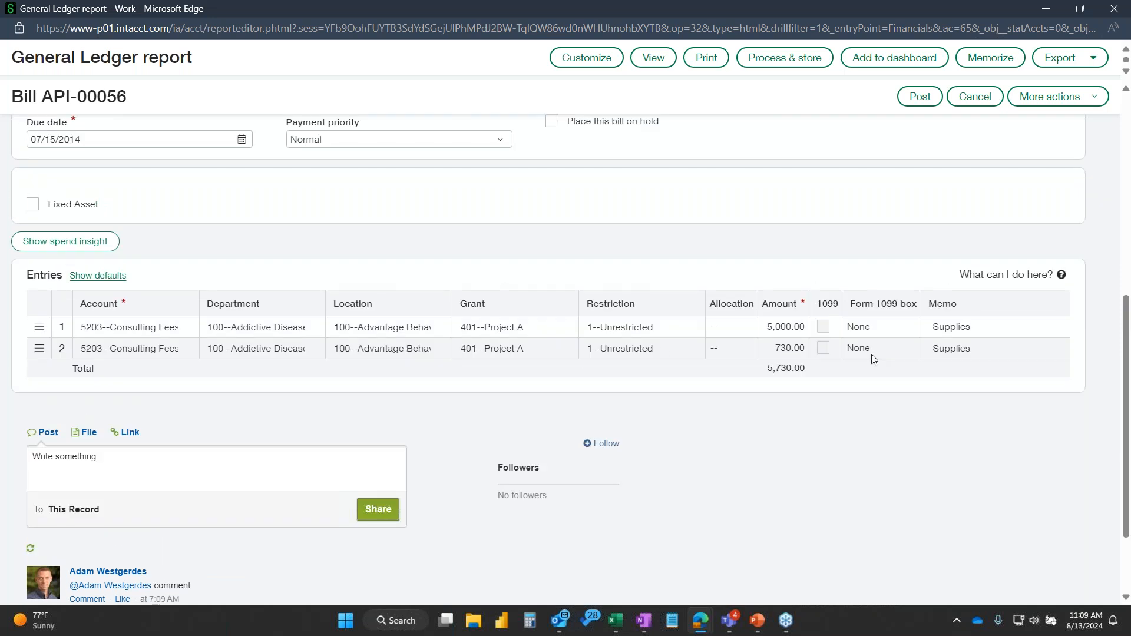
pyautogui.scroll(4, 871, 355)
pyautogui.scroll(2, 873, 357)
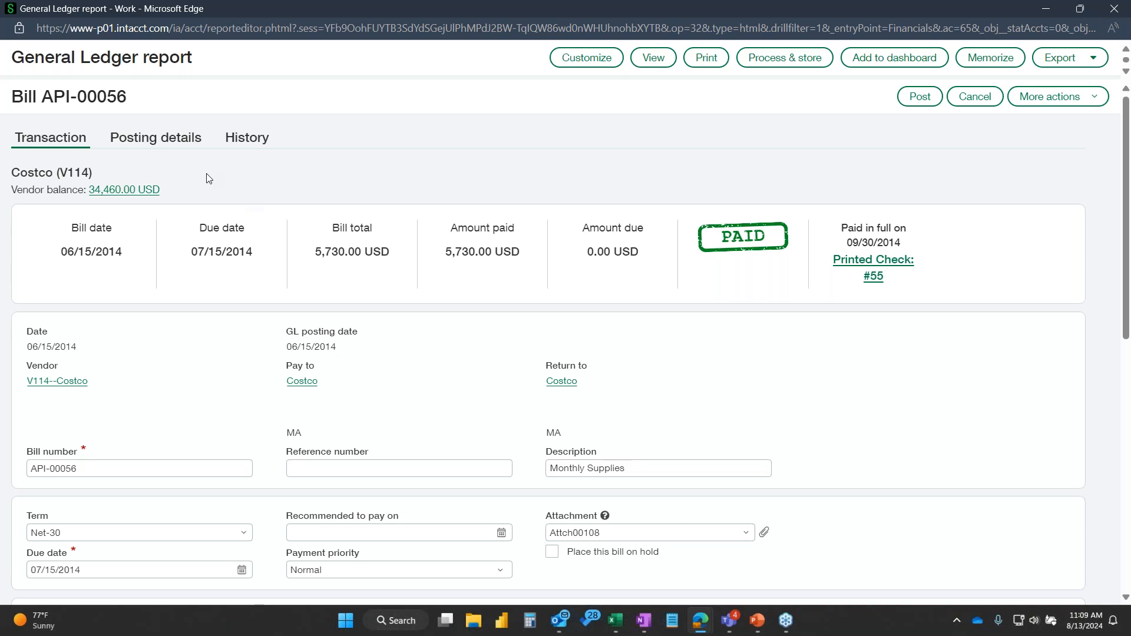
pyautogui.click(244, 148)
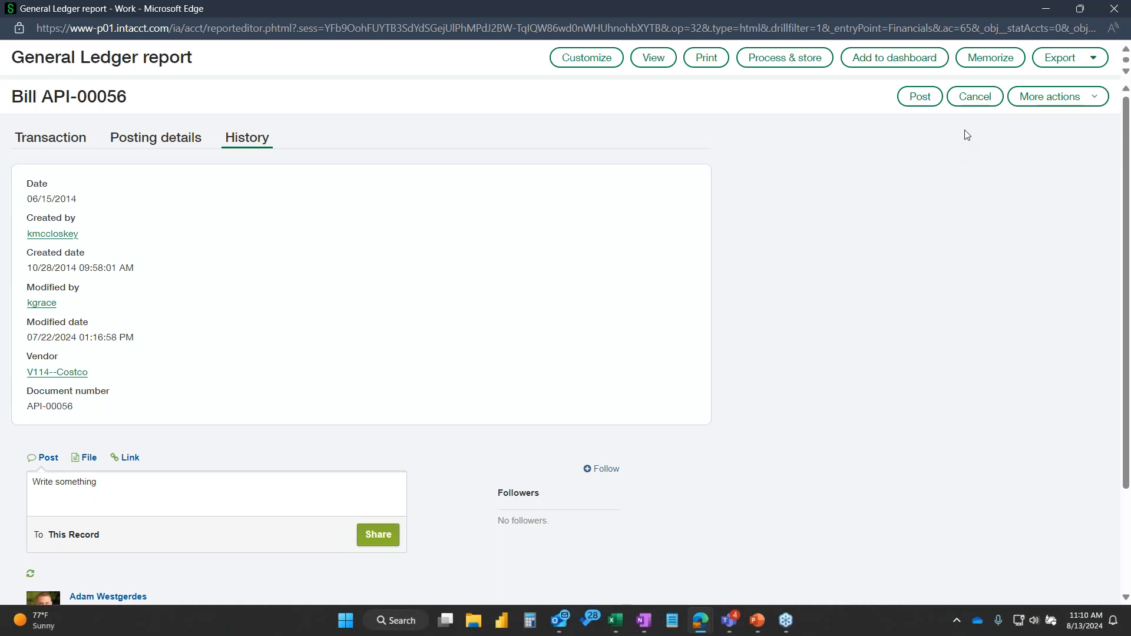
pyautogui.click(971, 105)
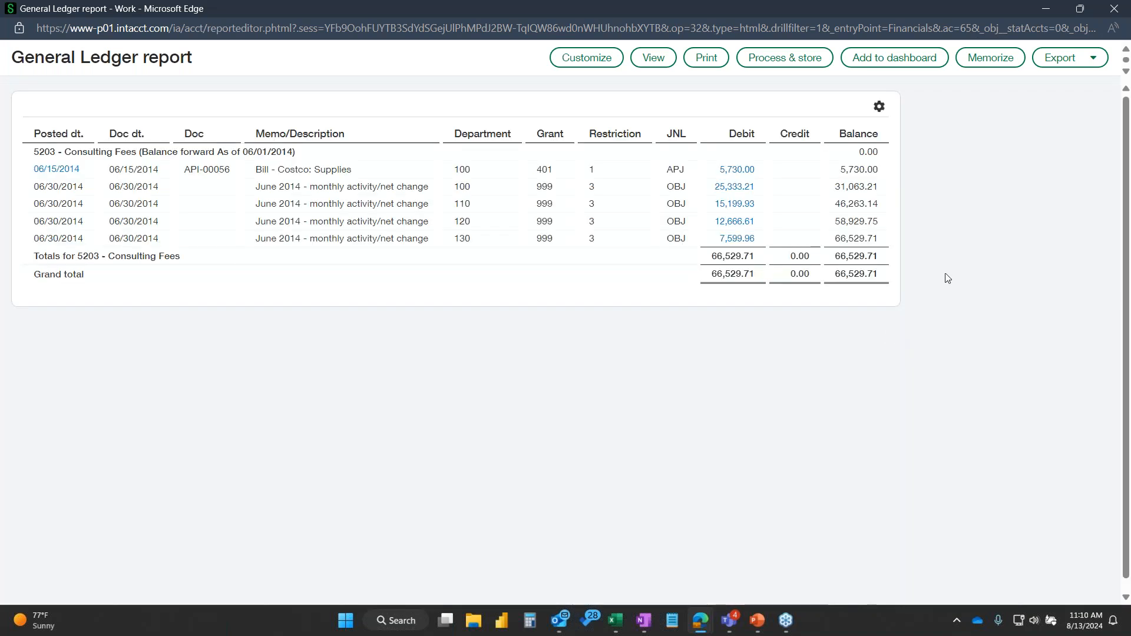
# Close the general ledger report and the remaining drill-down window to return to the CFO dashboard
pyautogui.click(1111, 13)
pyautogui.click(731, 86)
pyautogui.moveTo(826, 446)
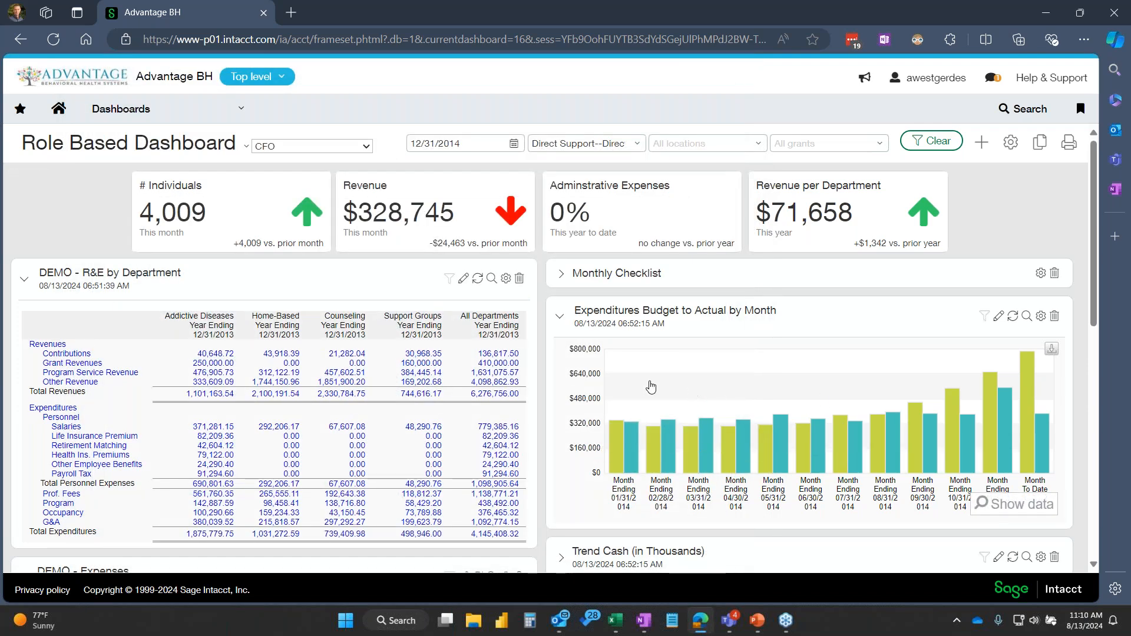
# Expand the Trend Cash (in Thousands) chart and the DEMO - Expenses report on the CFO dashboard
pyautogui.scroll(-3, 649, 374)
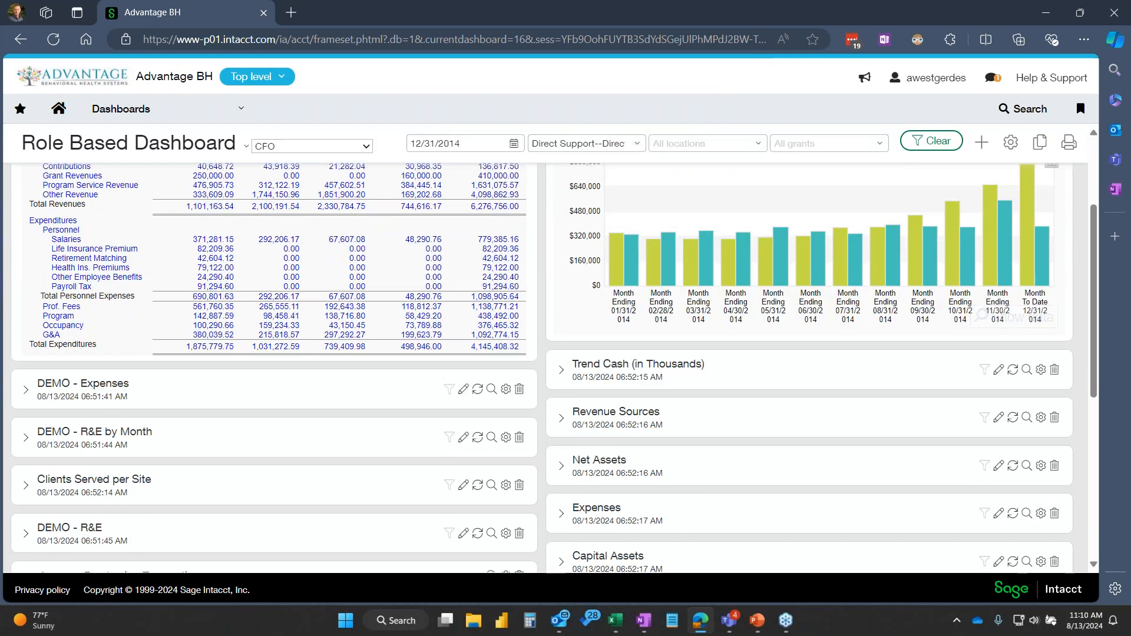
pyautogui.click(561, 369)
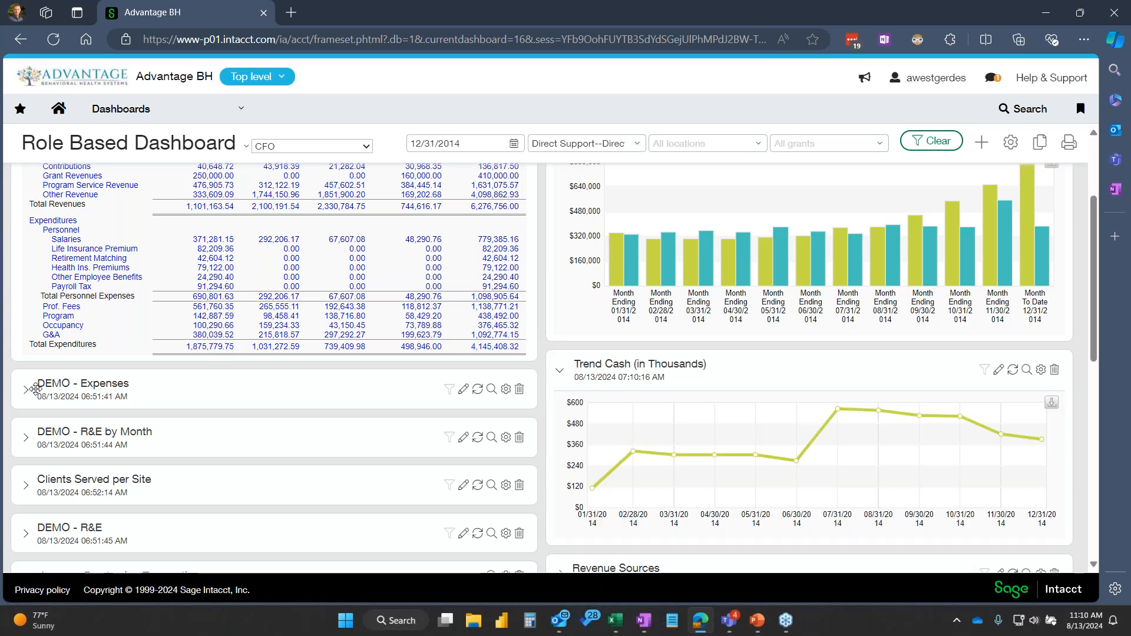
pyautogui.click(26, 392)
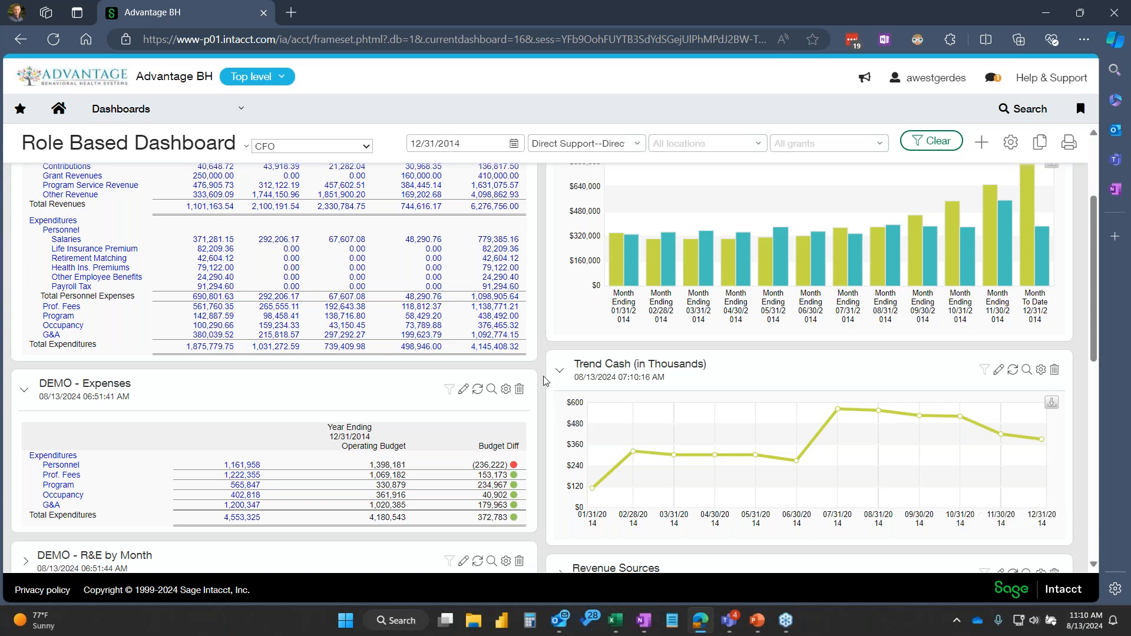
pyautogui.scroll(-2, 545, 380)
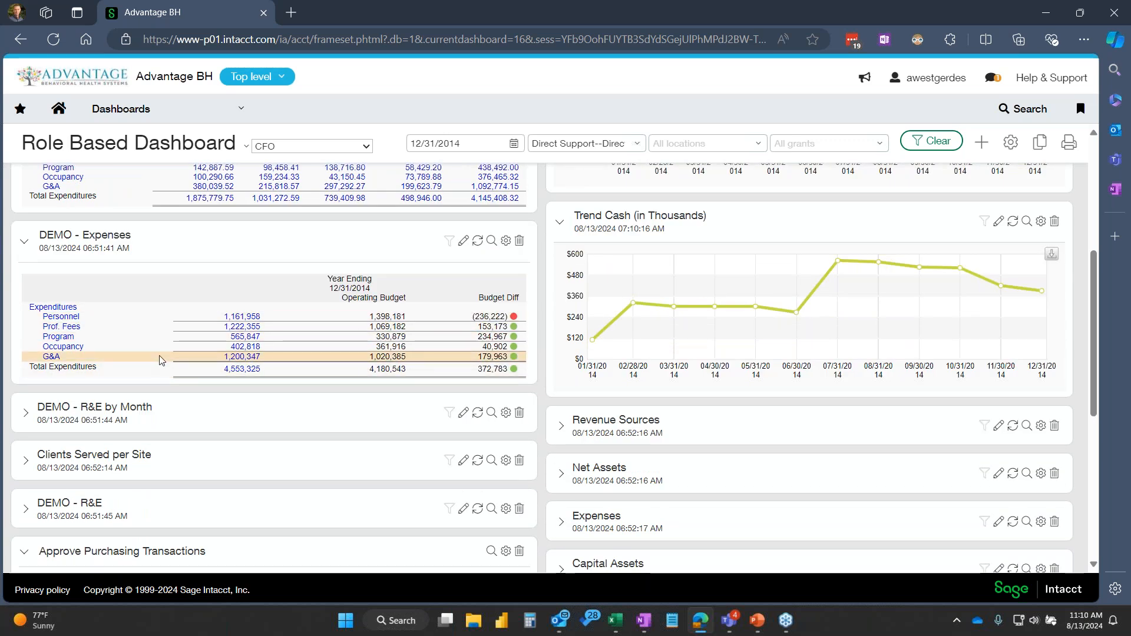
pyautogui.scroll(-1, 501, 349)
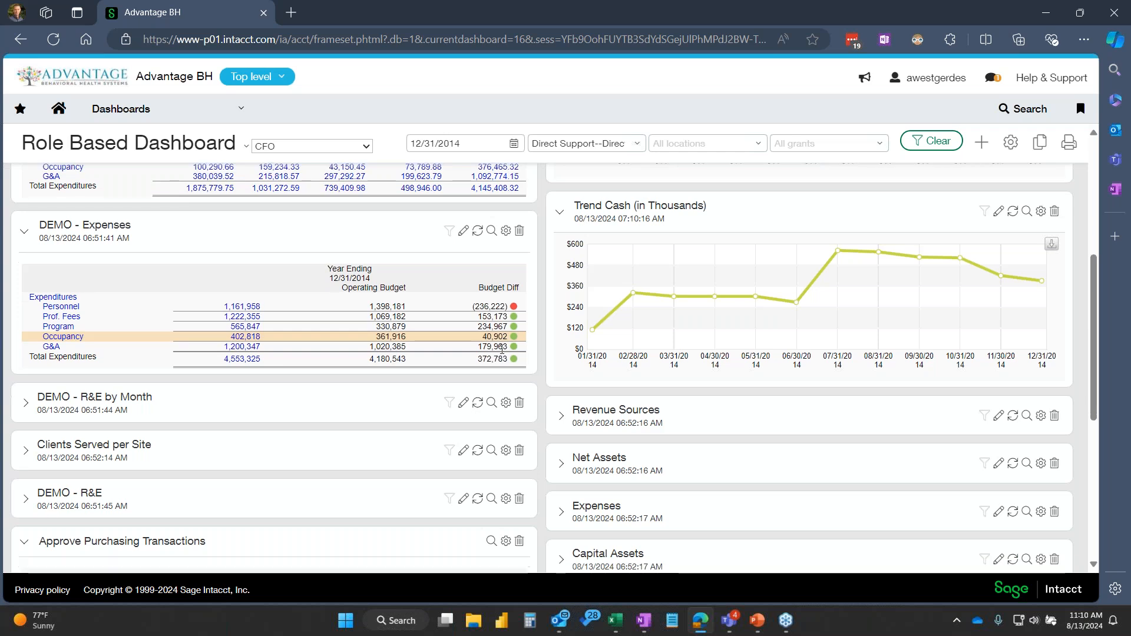
# Expand the Revenue Sources and Clients Served per Site charts on the dashboard
pyautogui.click(560, 353)
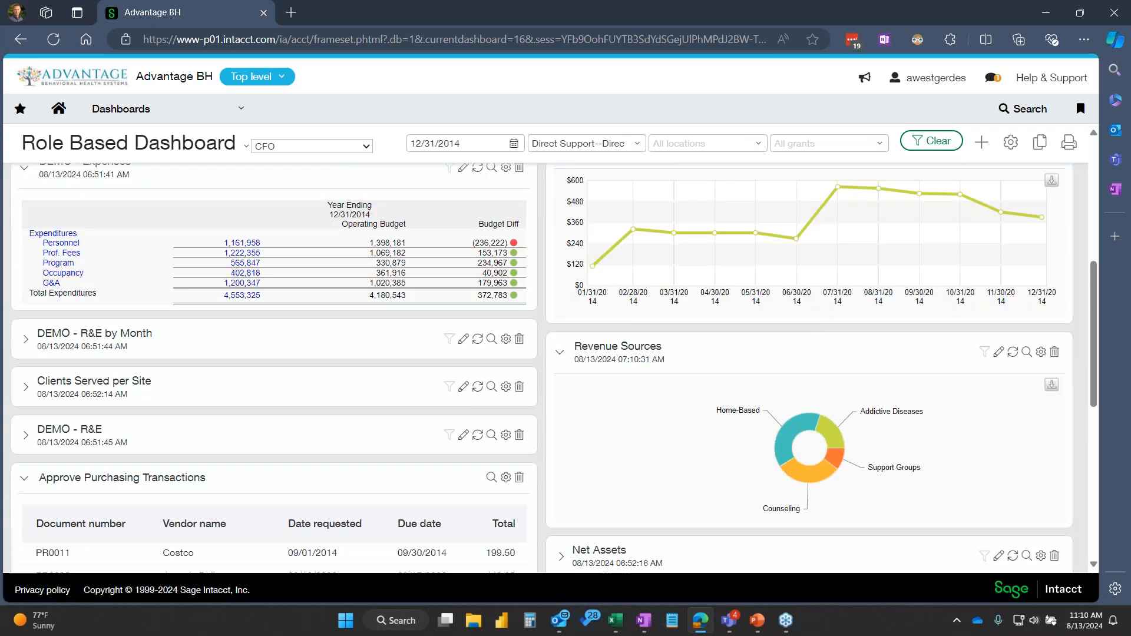
pyautogui.scroll(-1, 535, 334)
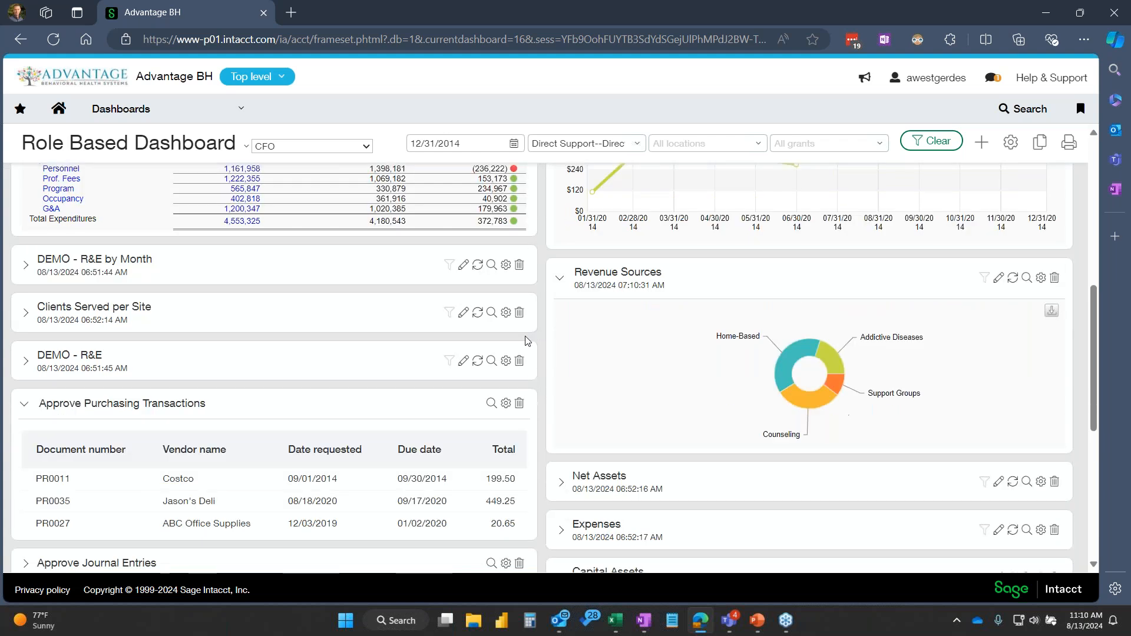
pyautogui.click(27, 313)
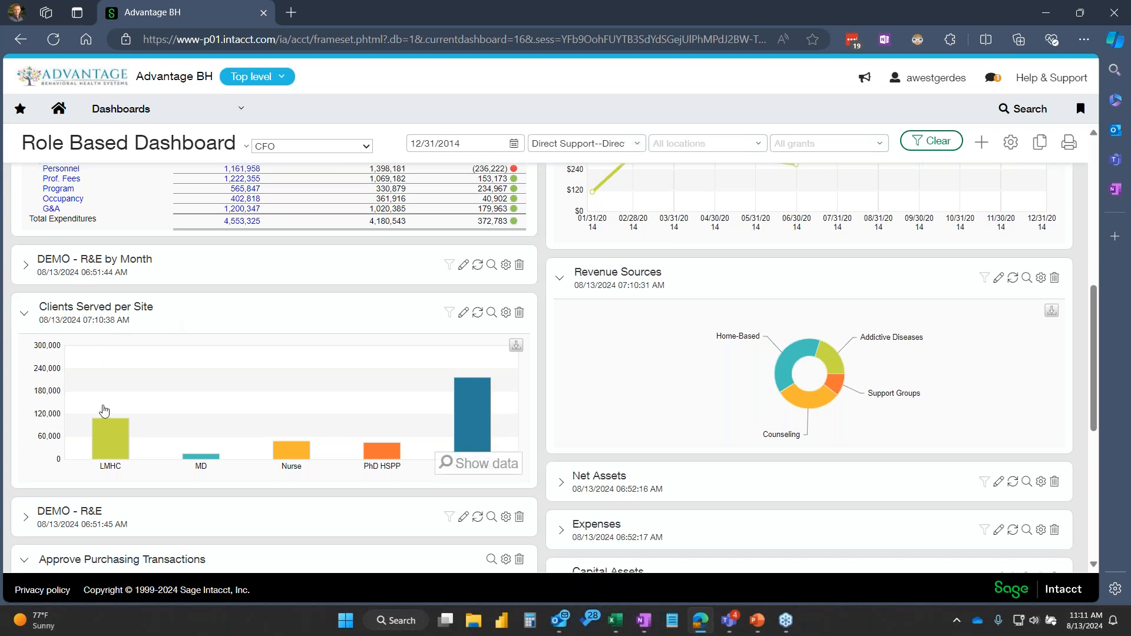
pyautogui.moveTo(300, 452)
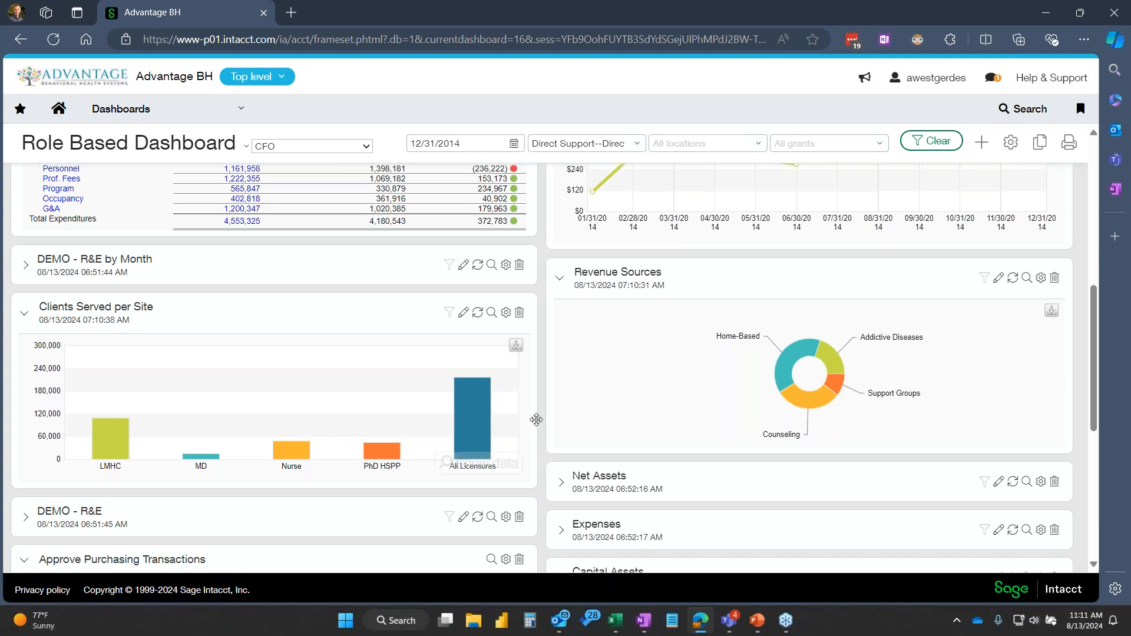
# Expand the Approve Journal Entries list below the purchasing approvals
pyautogui.scroll(-1, 530, 428)
pyautogui.scroll(-2, 541, 426)
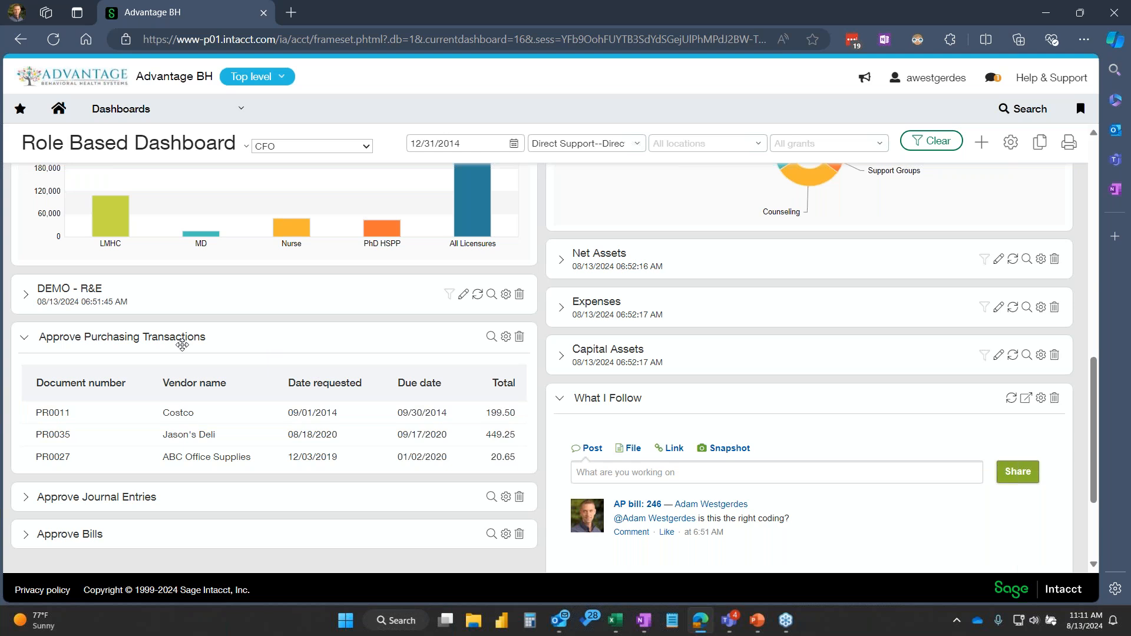
pyautogui.click(26, 497)
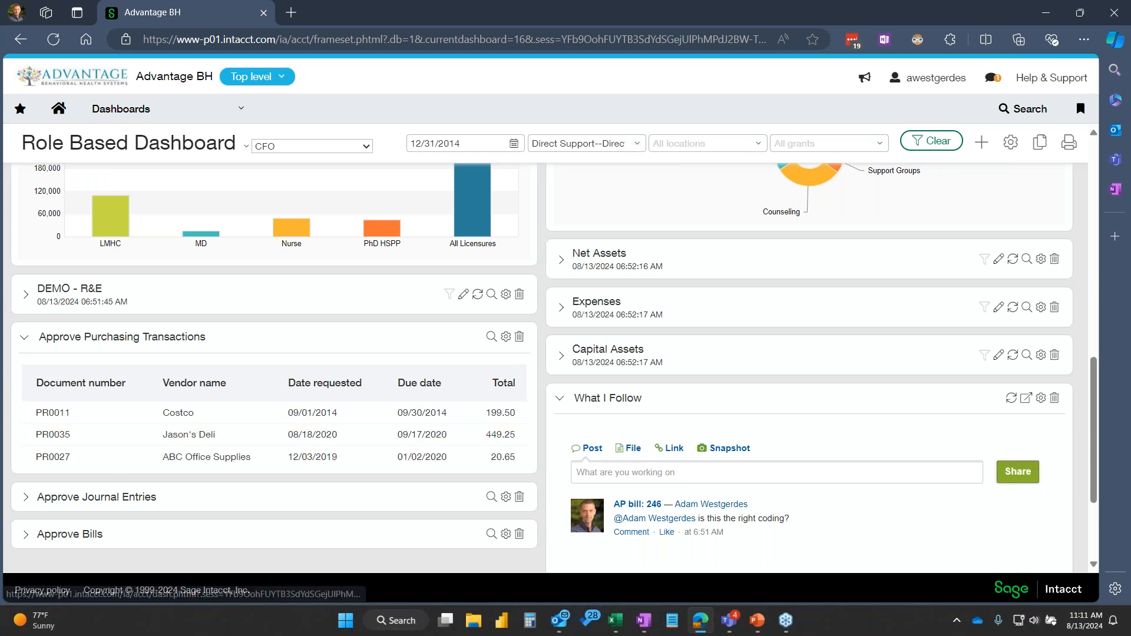
pyautogui.scroll(-3, 158, 428)
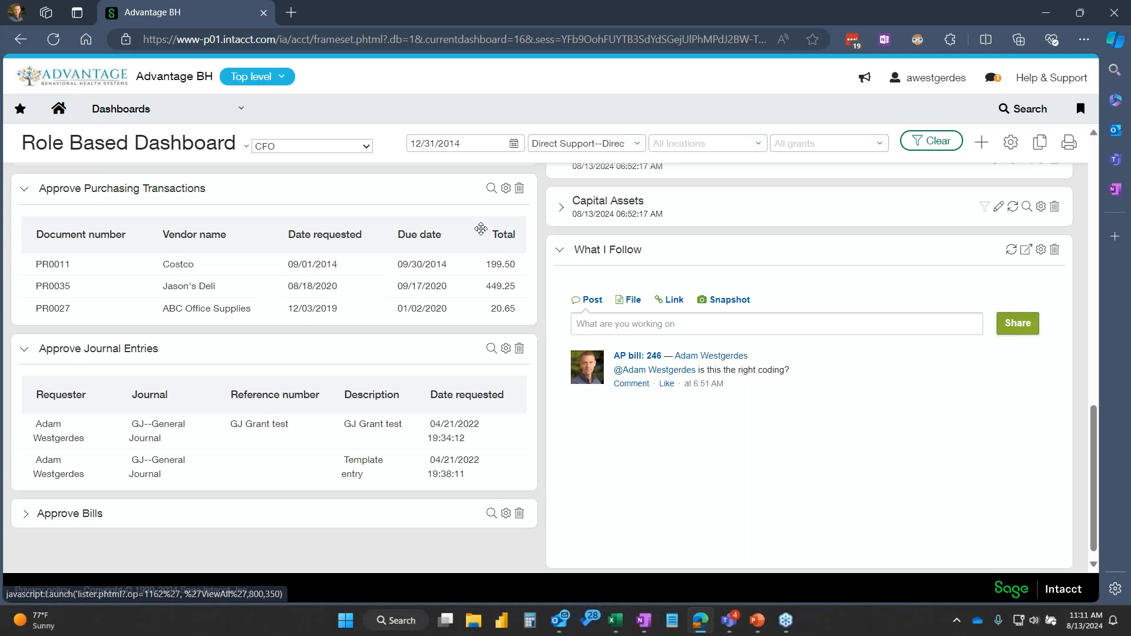
# Open the full list of purchasing transactions awaiting approval in a maximized window, then select all requests and clear the selection
pyautogui.click(491, 188)
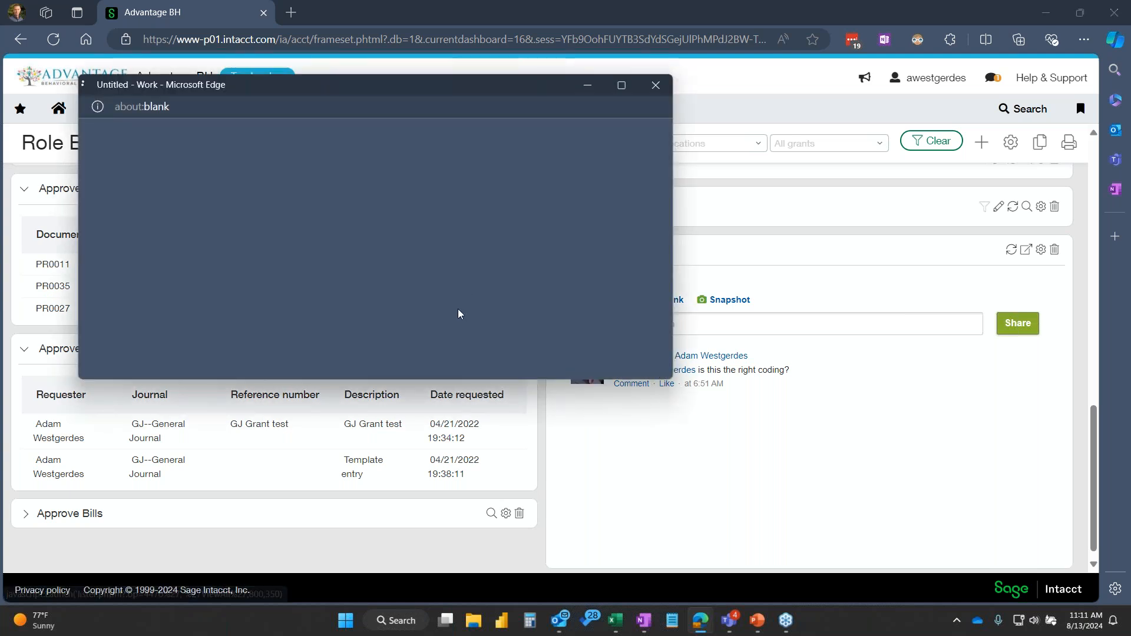
pyautogui.click(621, 85)
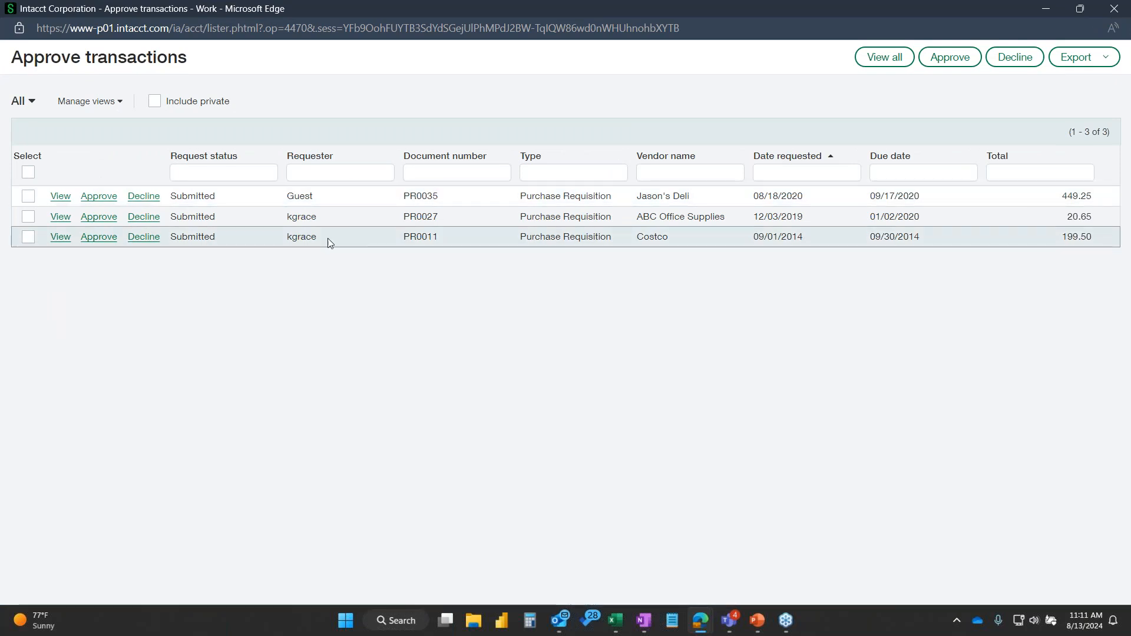
pyautogui.click(28, 173)
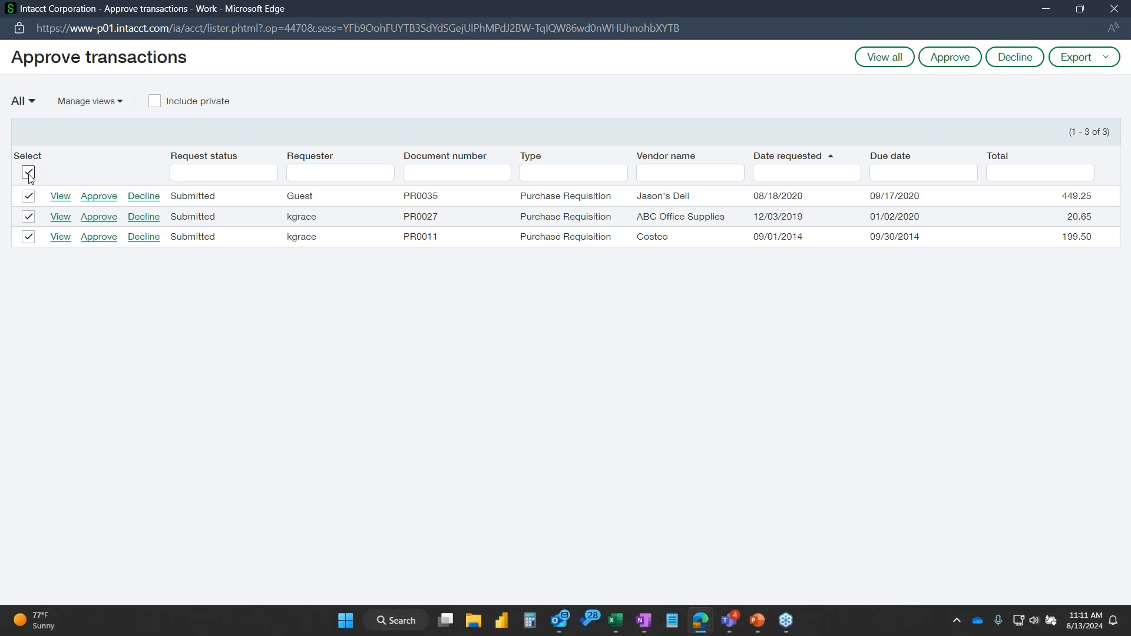
pyautogui.click(29, 172)
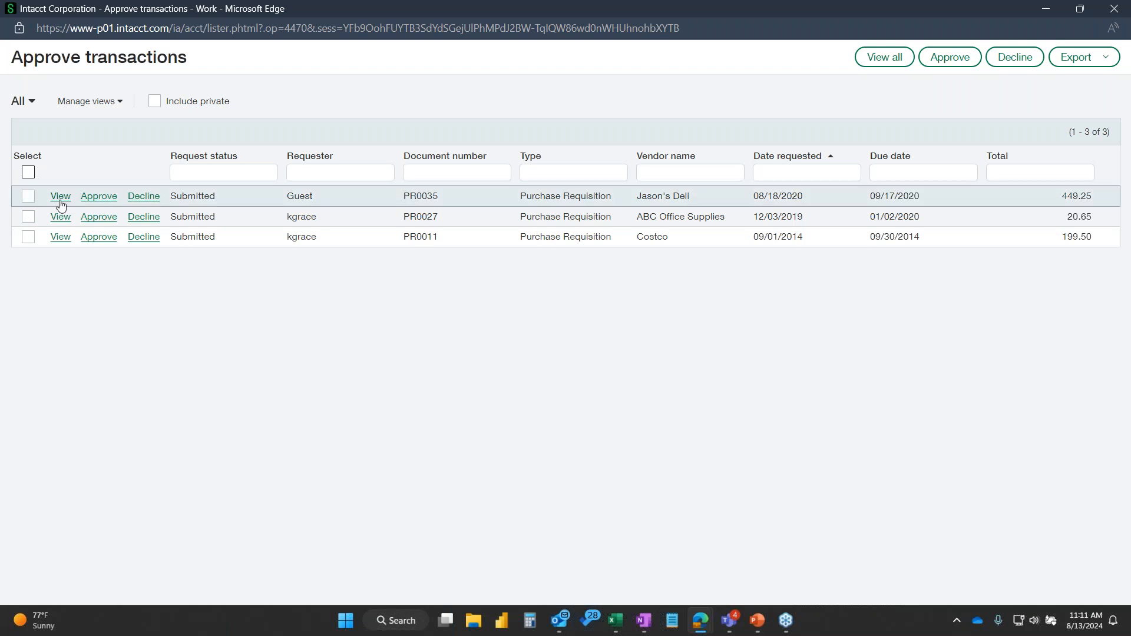
# View the decline comments prompt for the Jason's Deli requisition, cancel it and close the approvals window
pyautogui.click(144, 197)
pyautogui.click(583, 317)
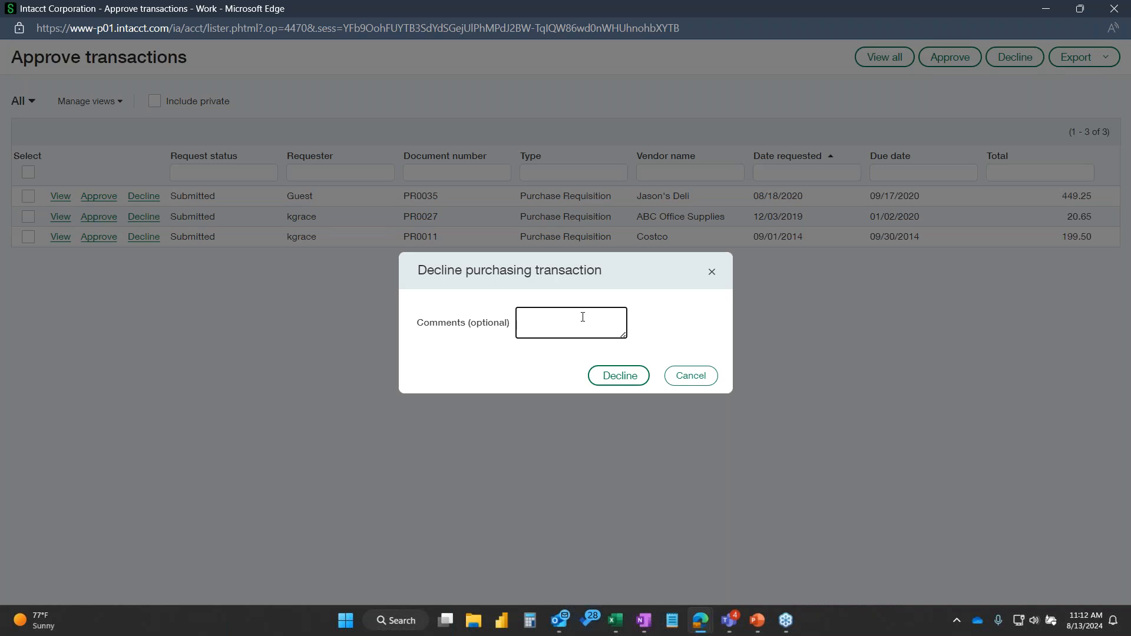
pyautogui.click(689, 377)
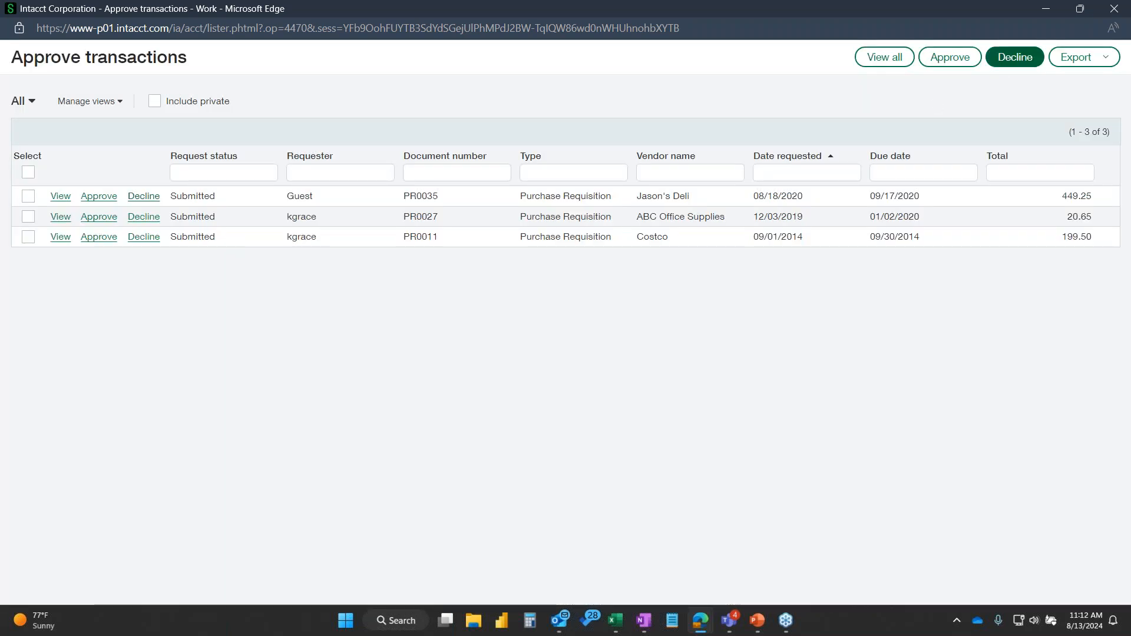
pyautogui.click(1114, 8)
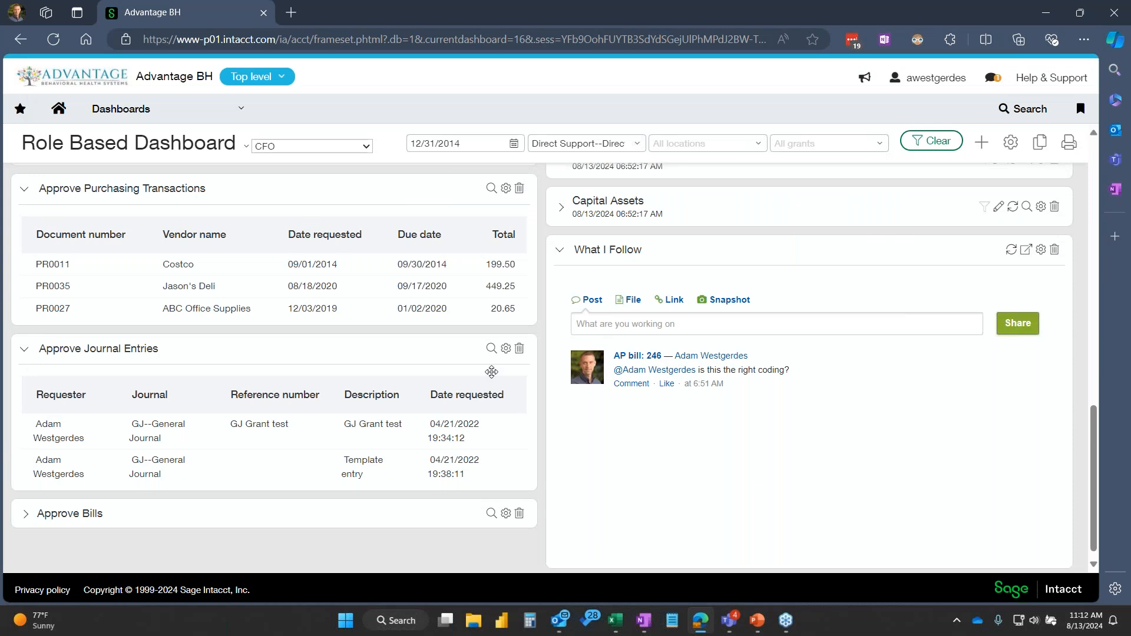
# Set the CFO dashboard's department filter to 120--Counseling
pyautogui.scroll(4, 493, 366)
pyautogui.scroll(10, 493, 366)
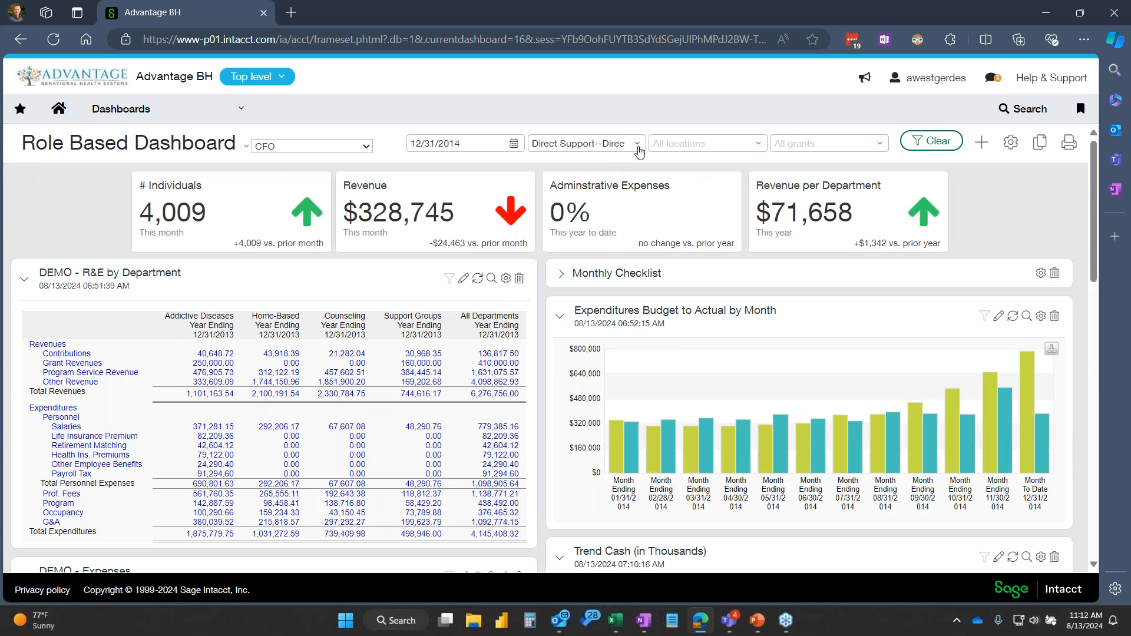
pyautogui.click(640, 145)
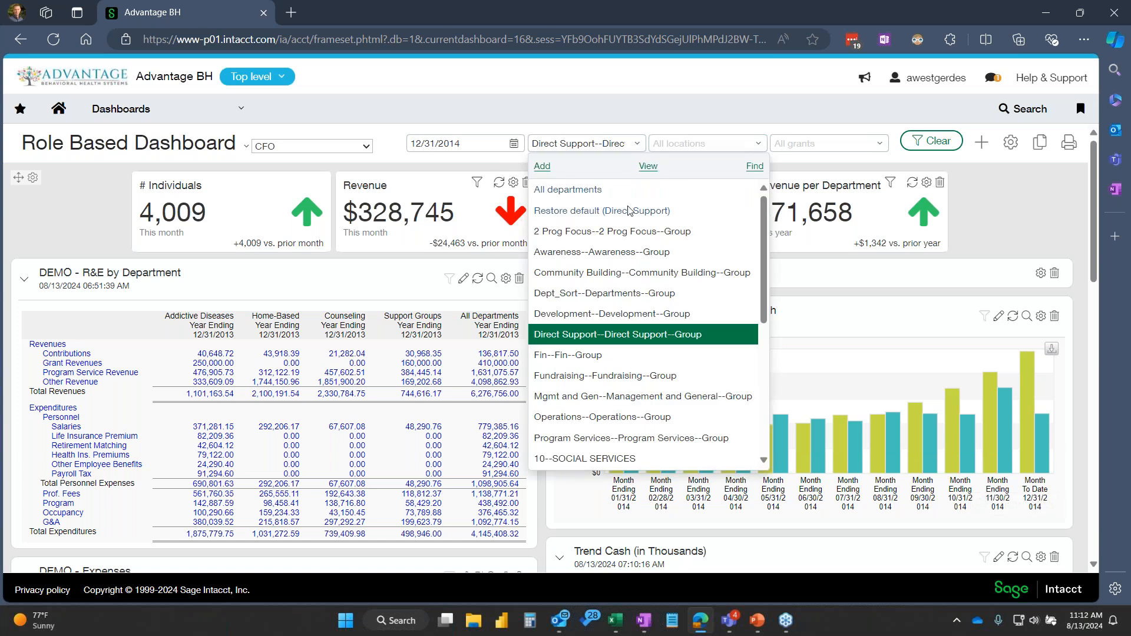
pyautogui.scroll(-5, 670, 265)
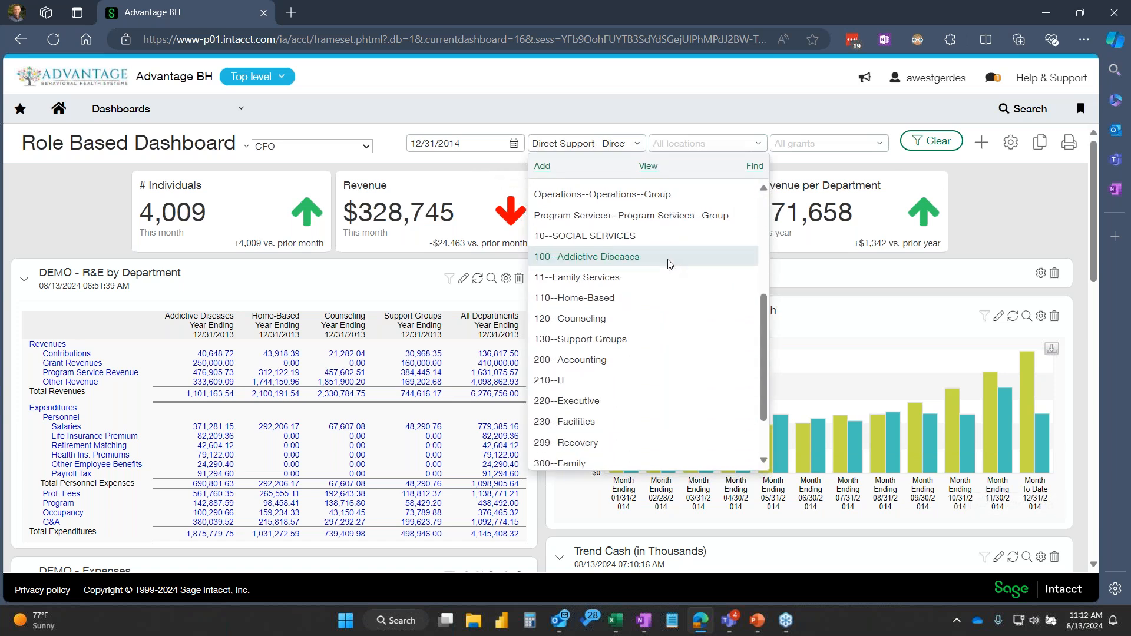
pyautogui.click(610, 318)
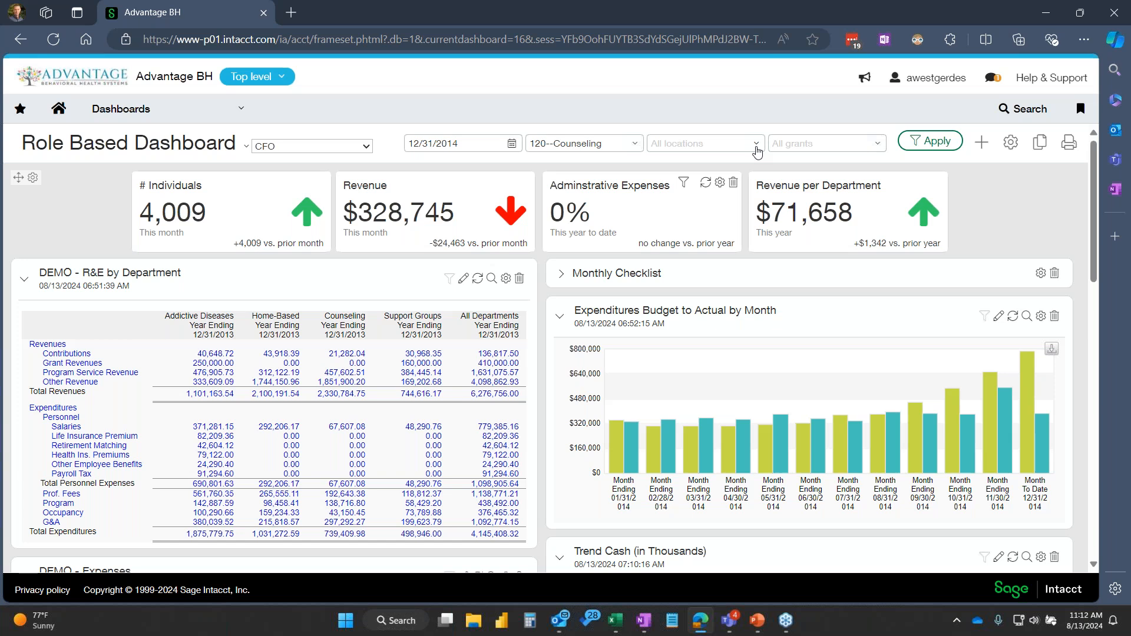
# Set the dashboard's location filter to Fund 3--Jackson and its grant filter to 130--DHS
pyautogui.click(757, 150)
pyautogui.scroll(-4, 762, 266)
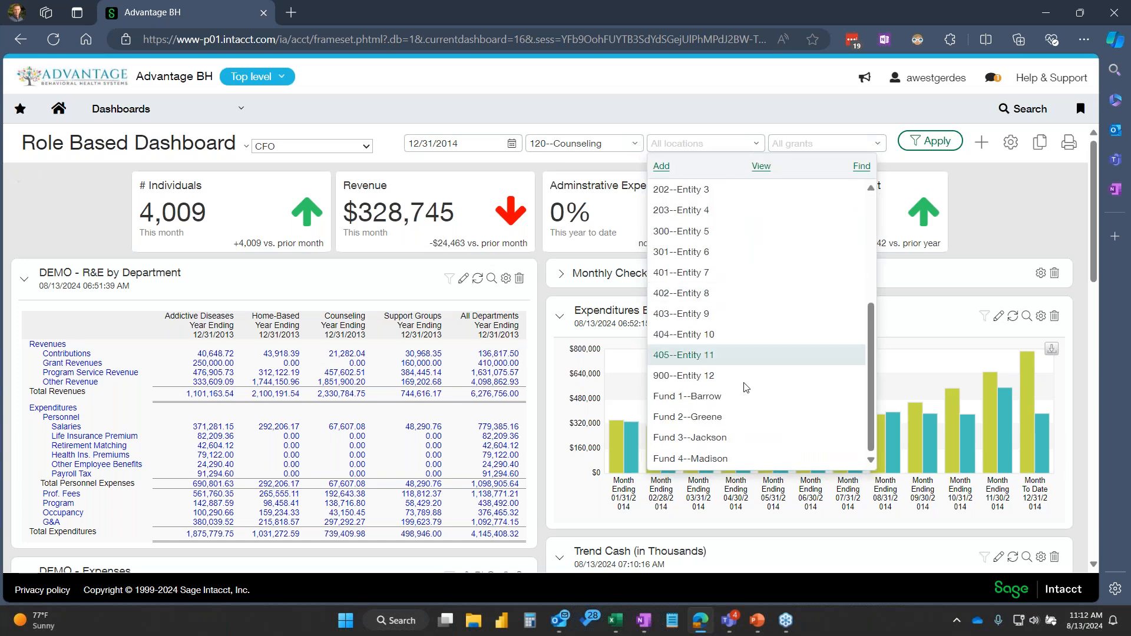
pyautogui.click(727, 438)
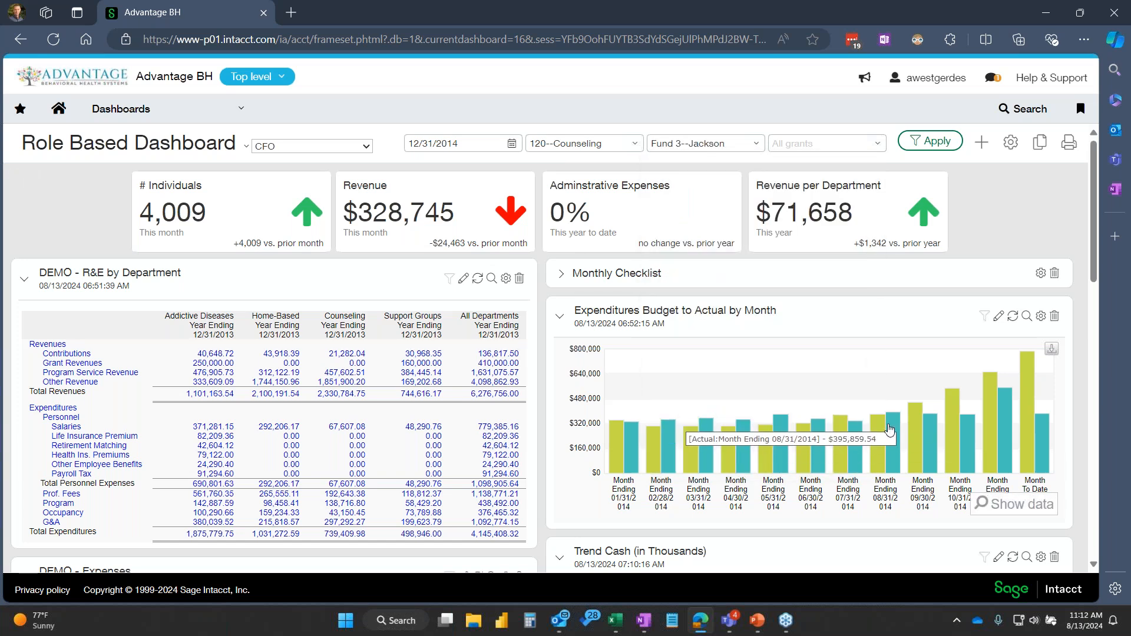
pyautogui.click(876, 147)
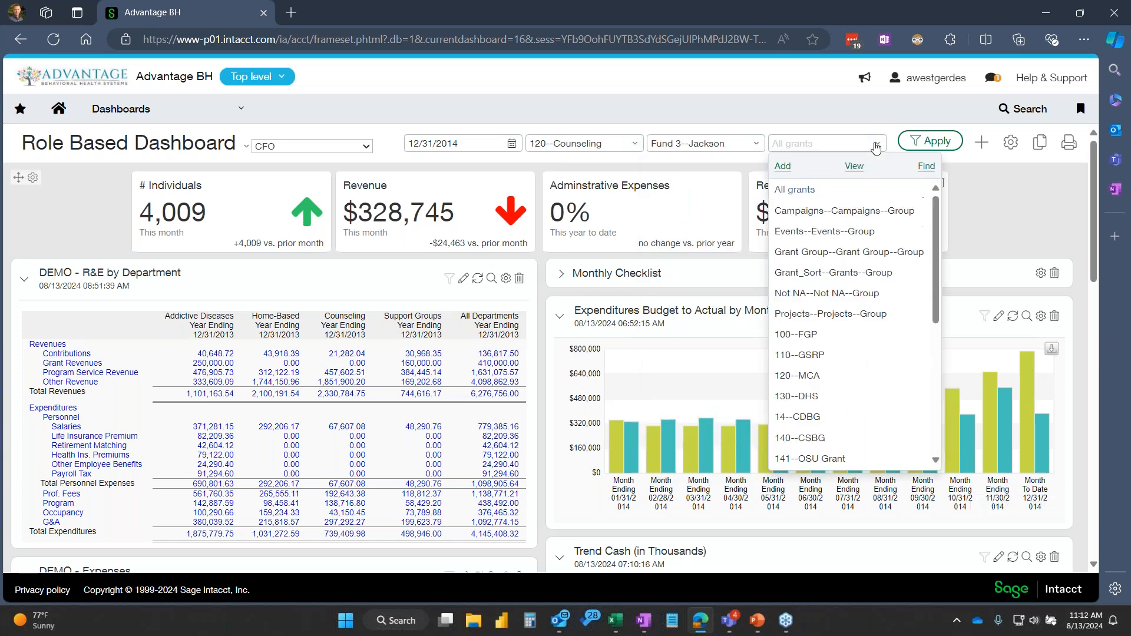
pyautogui.click(812, 401)
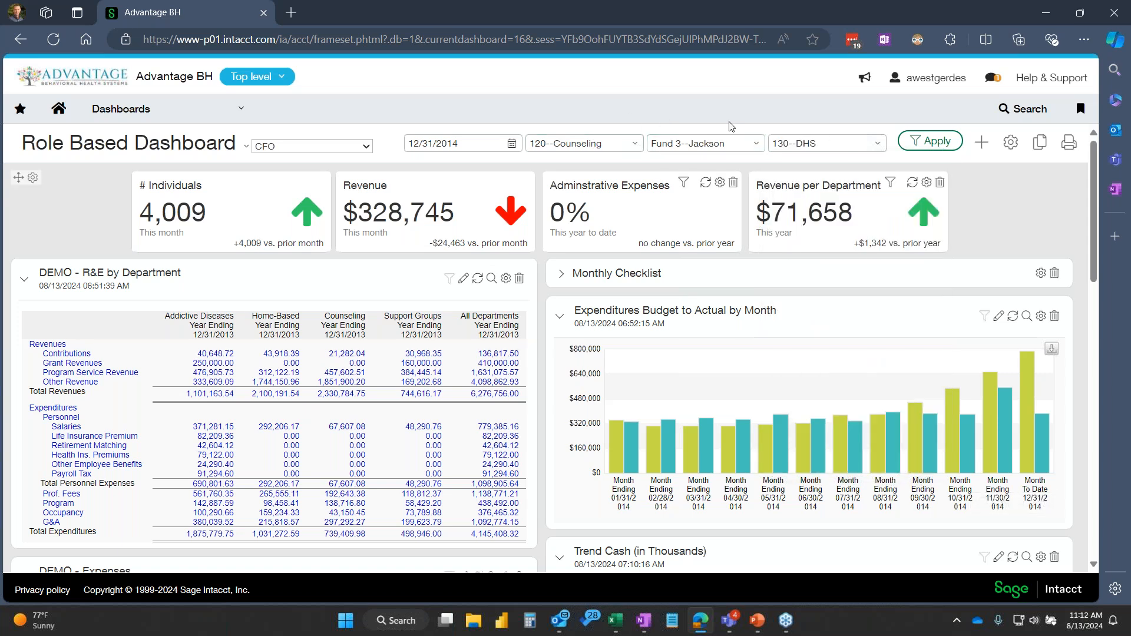
pyautogui.click(922, 141)
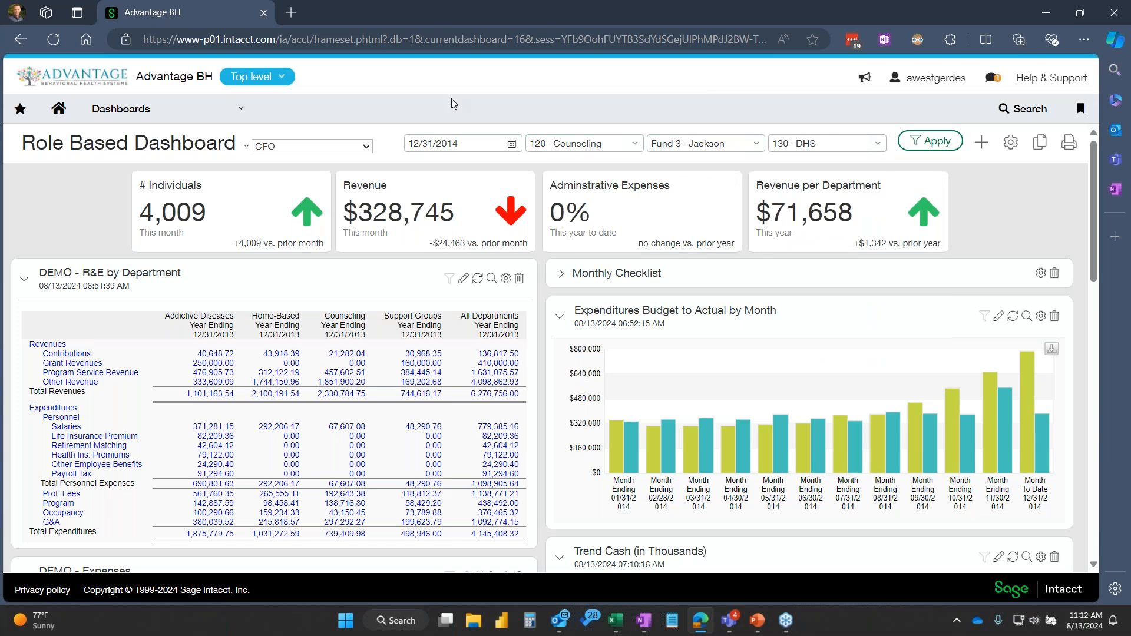
# Switch to the Controller role dashboard and review its grant, financial position, and revenue and expenditure reports
pyautogui.click(367, 148)
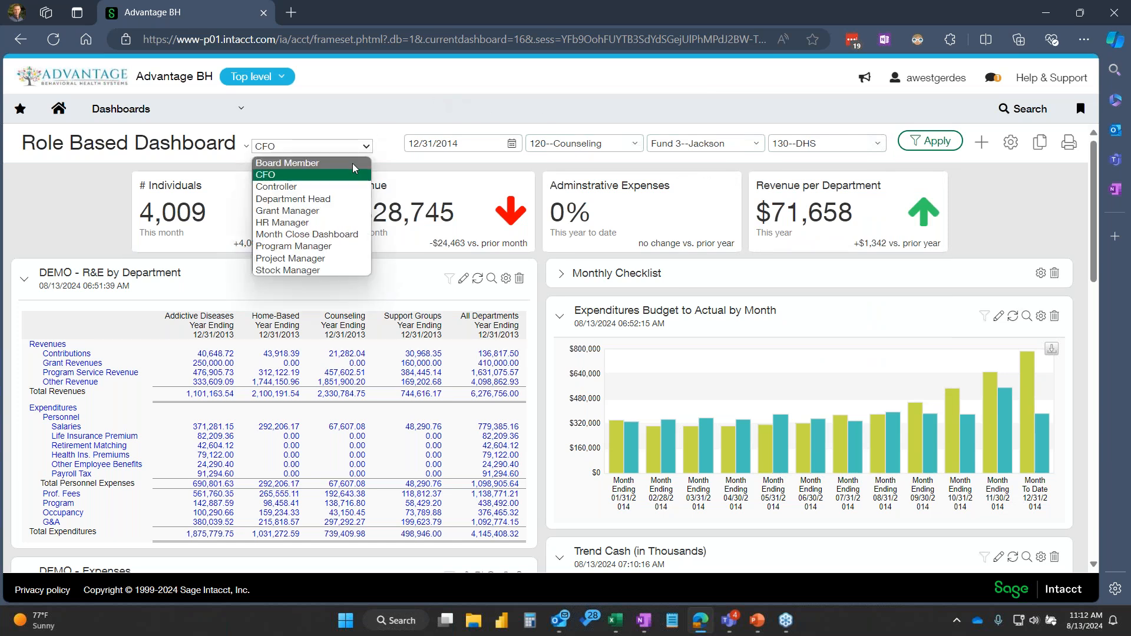
pyautogui.click(341, 187)
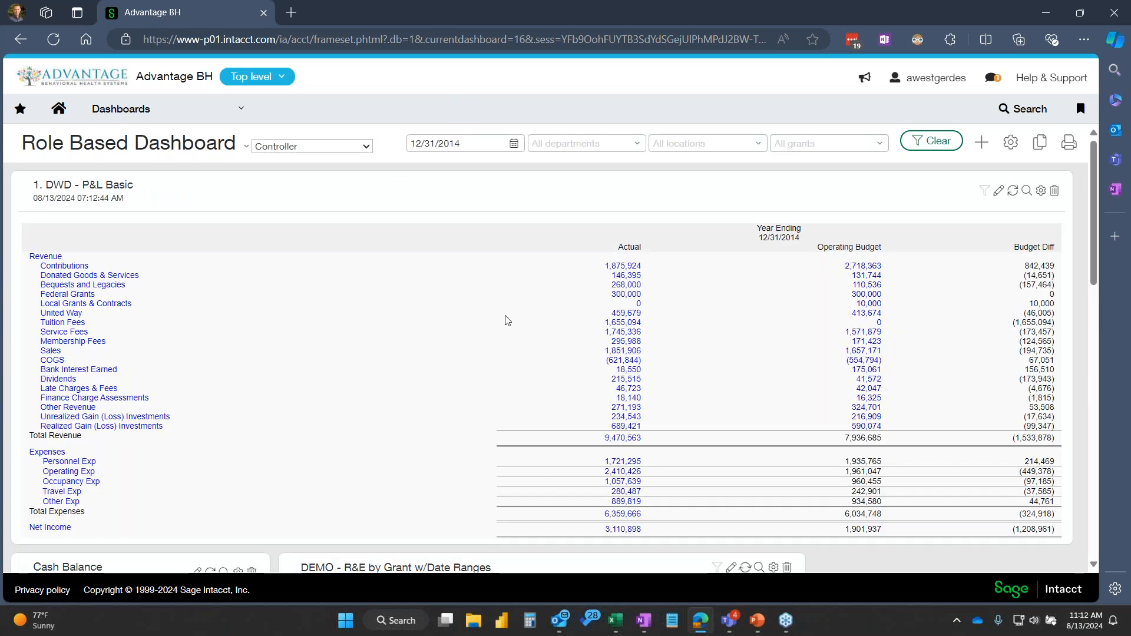
pyautogui.scroll(-5, 557, 353)
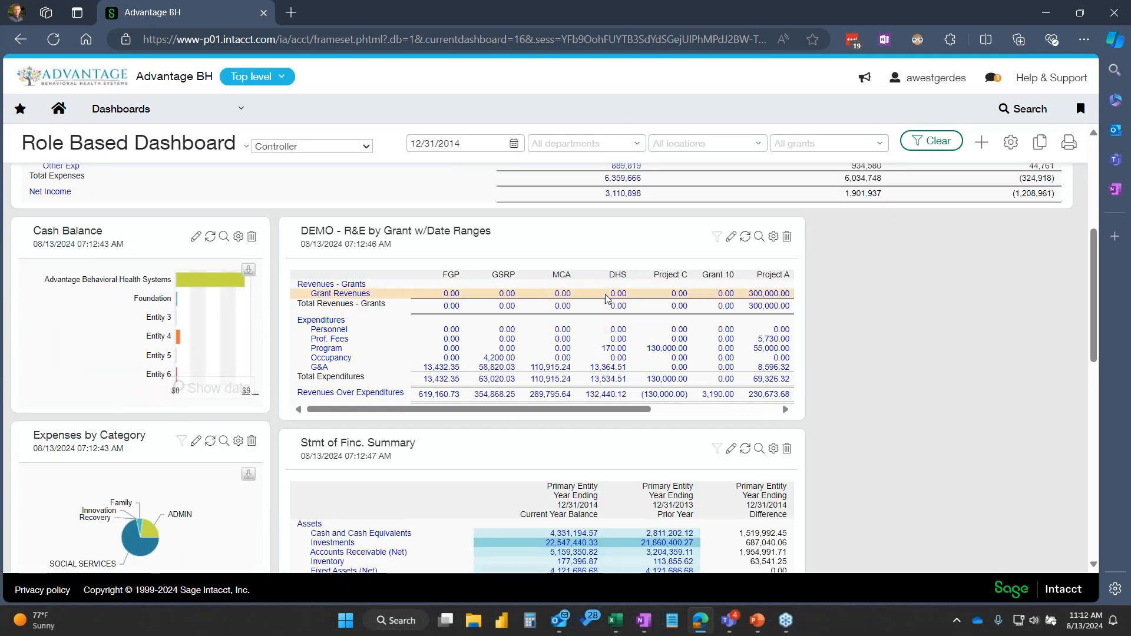
pyautogui.scroll(-4, 568, 311)
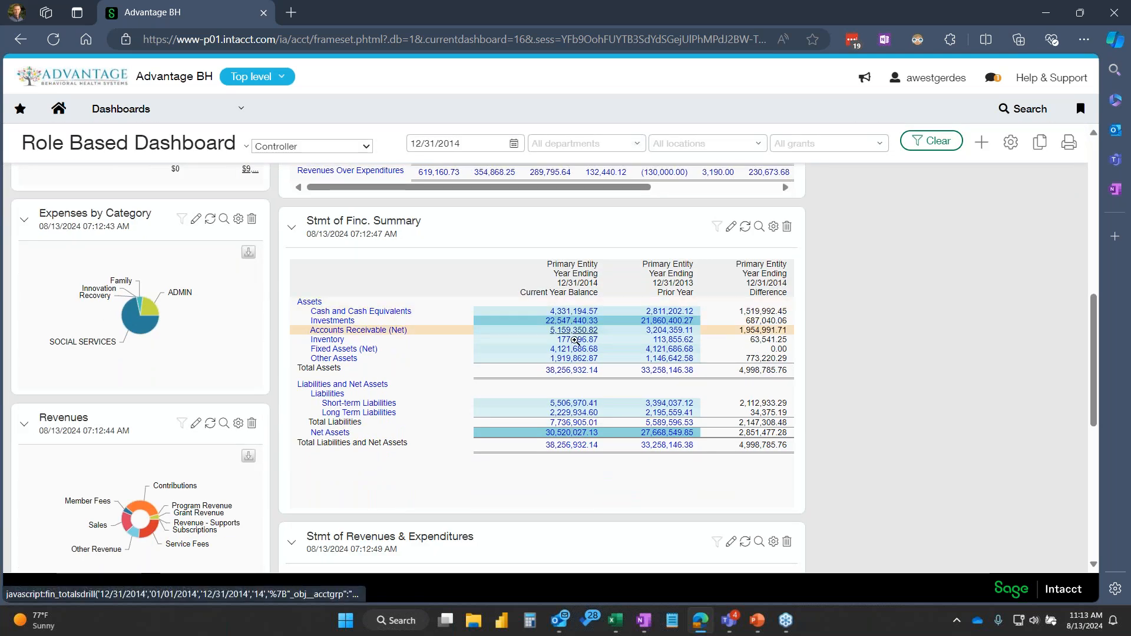
pyautogui.scroll(-2, 581, 361)
pyautogui.scroll(-4, 581, 362)
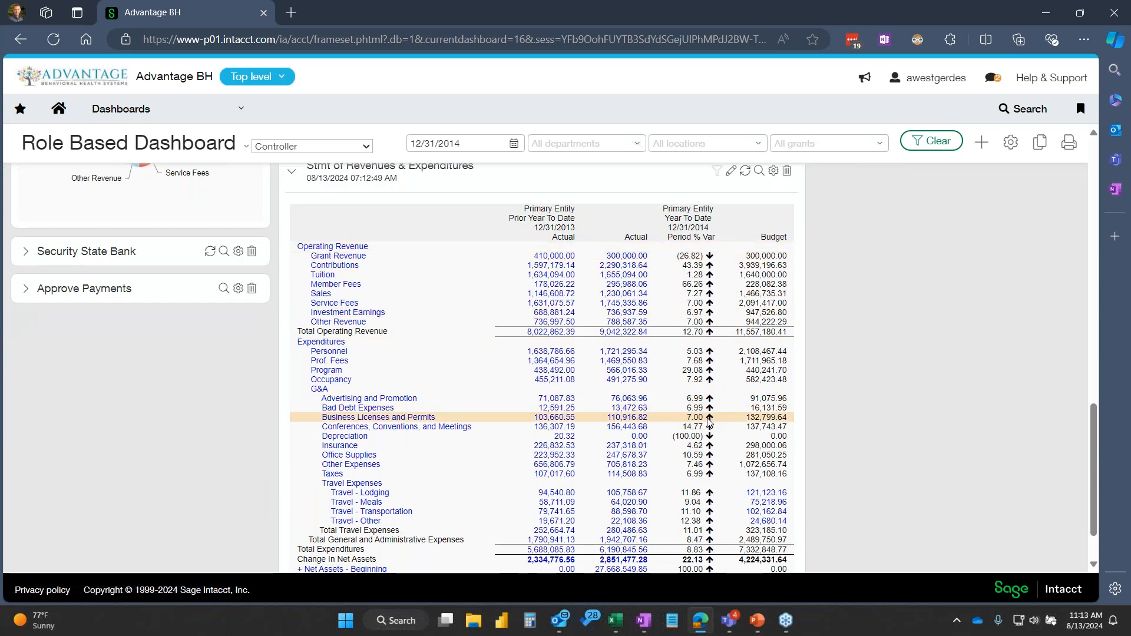
pyautogui.scroll(3, 697, 303)
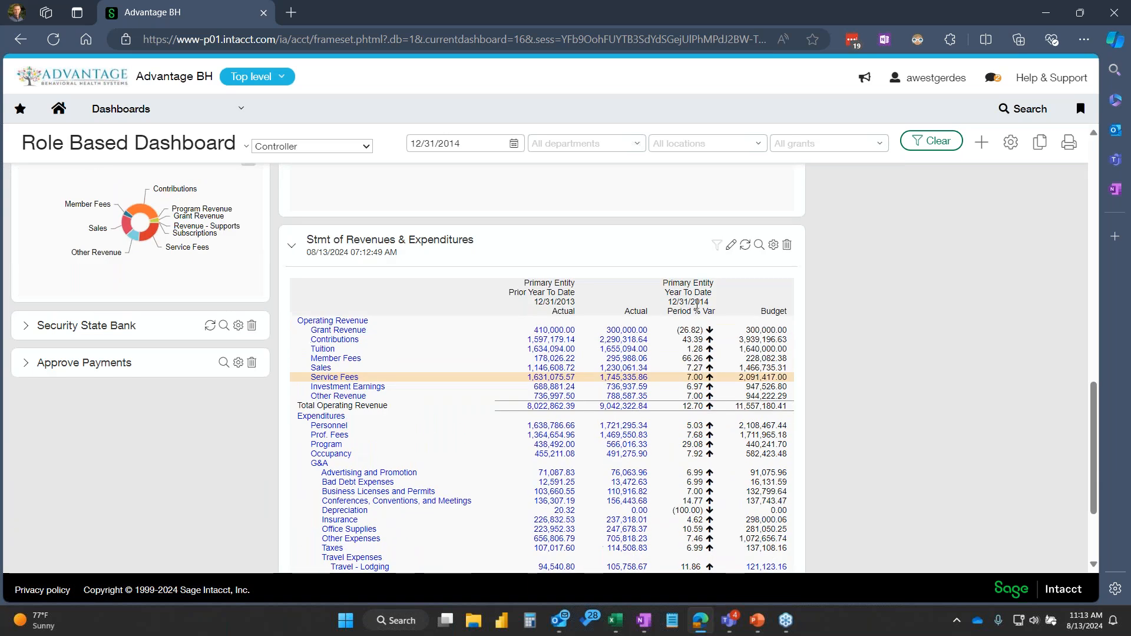
# Switch to the Month Close Dashboard and open its full list of checklists
pyautogui.click(366, 147)
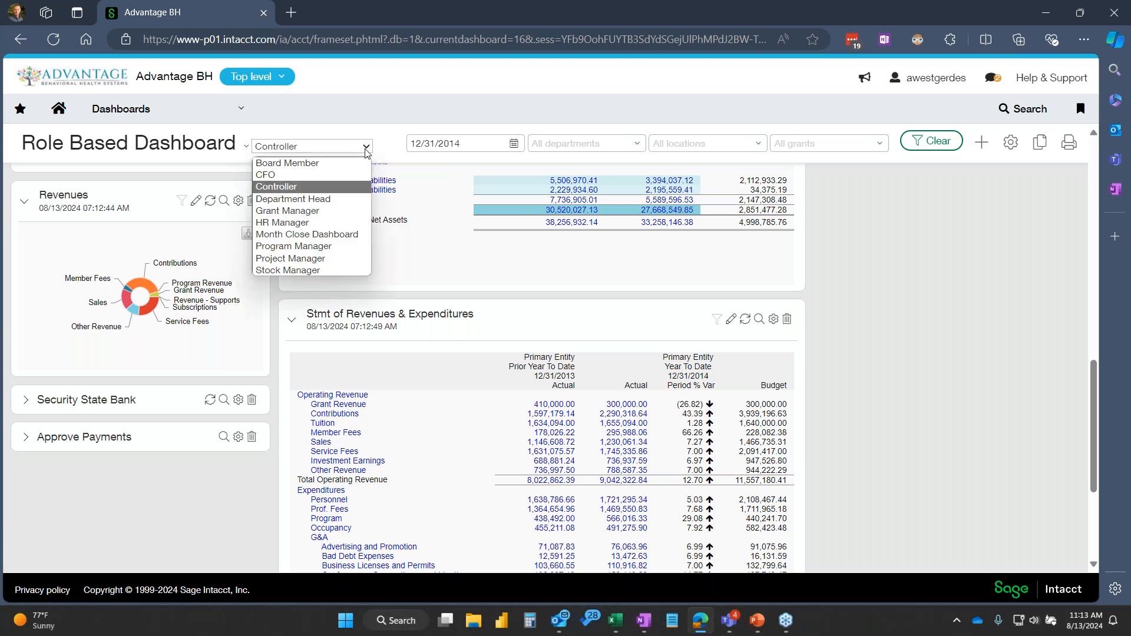
pyautogui.click(356, 235)
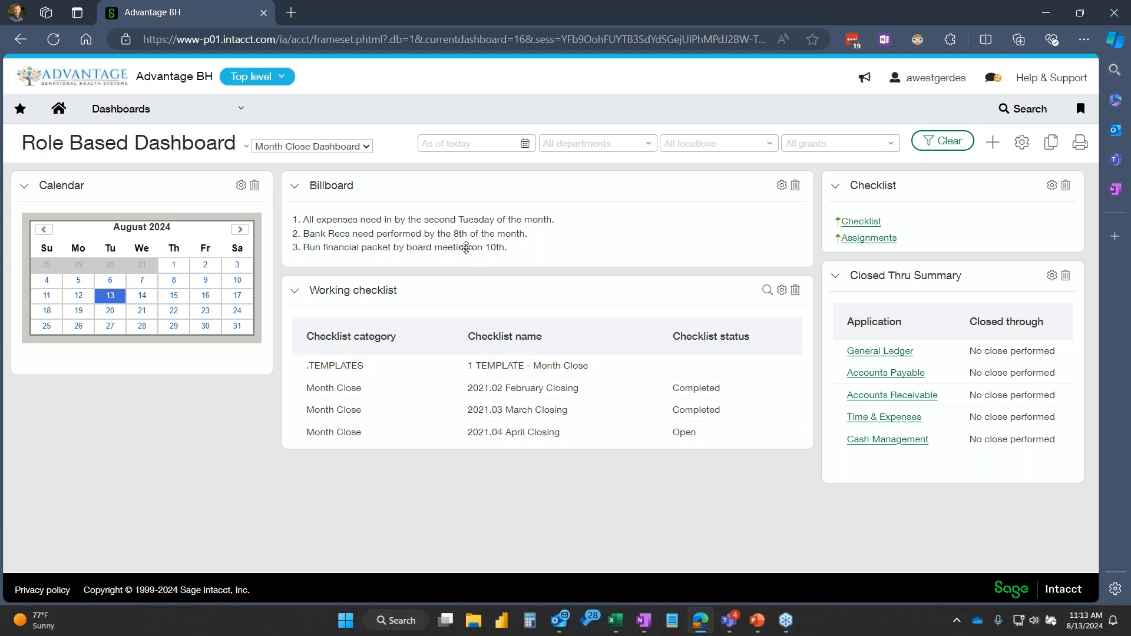
pyautogui.click(848, 224)
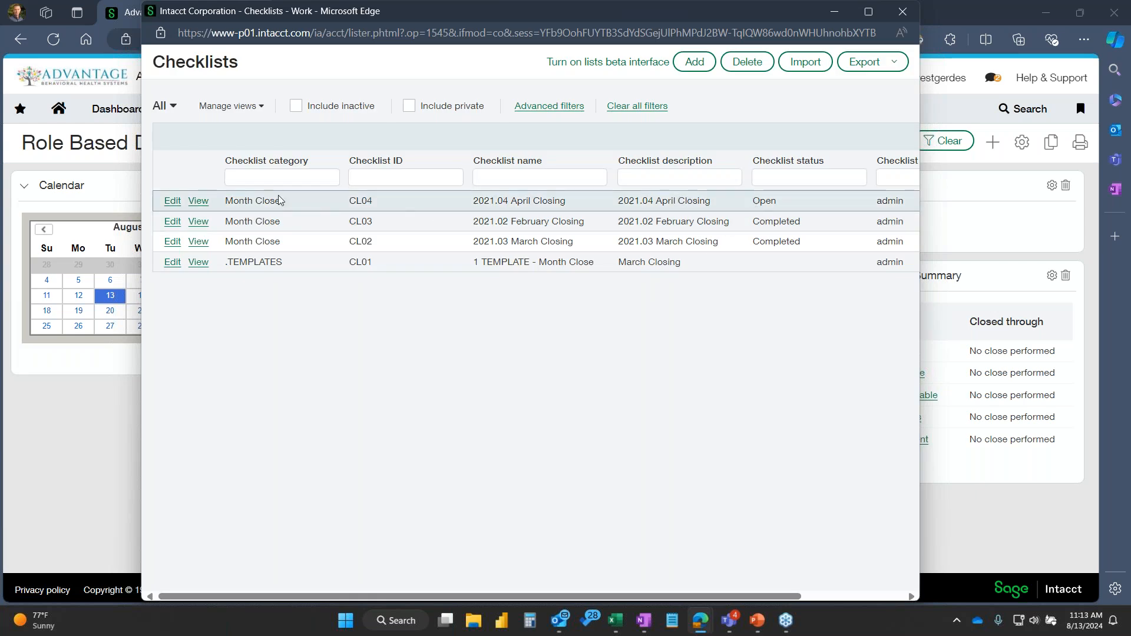
# Open the 2021.04 April Closing checklist in a maximized window, review its assignments across all columns, and close the window
pyautogui.click(172, 202)
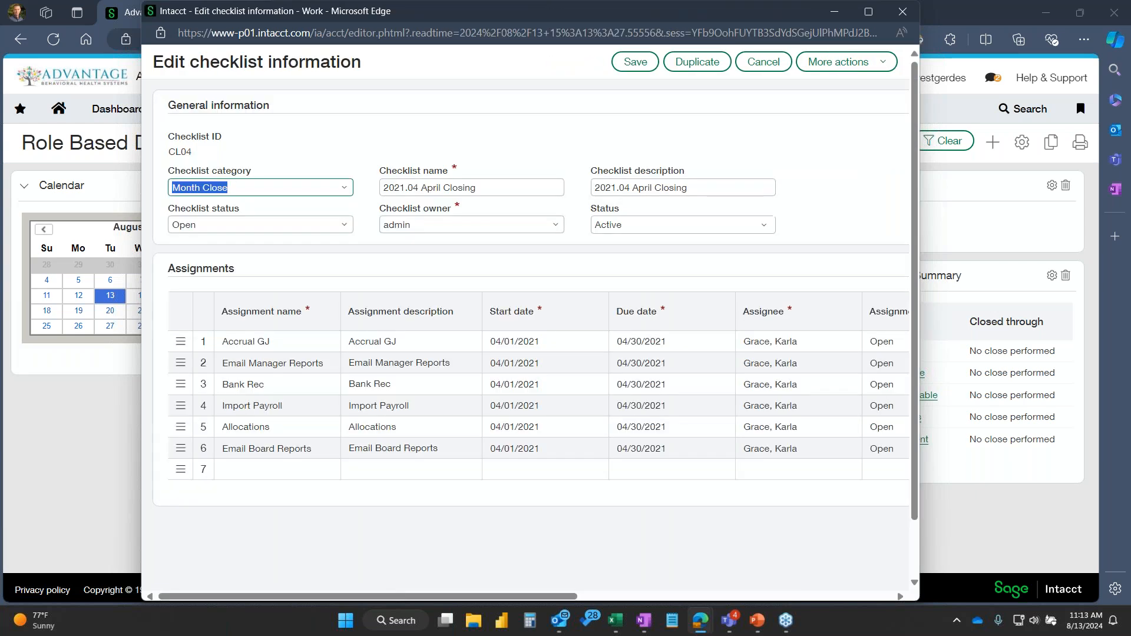
pyautogui.click(868, 11)
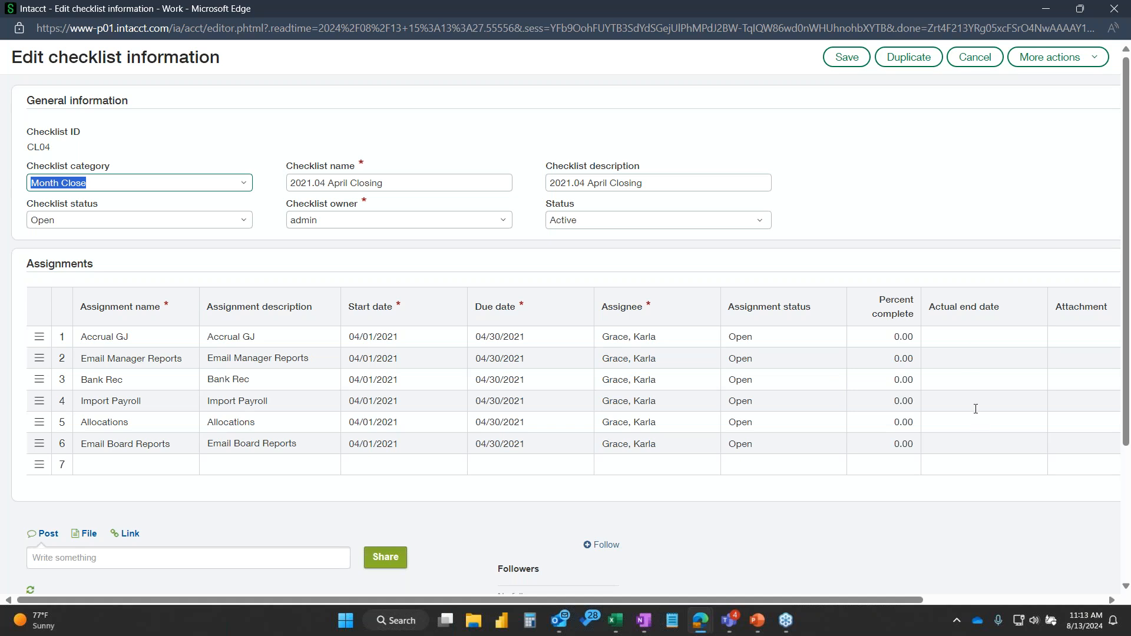
pyautogui.hscroll(3, 975, 409)
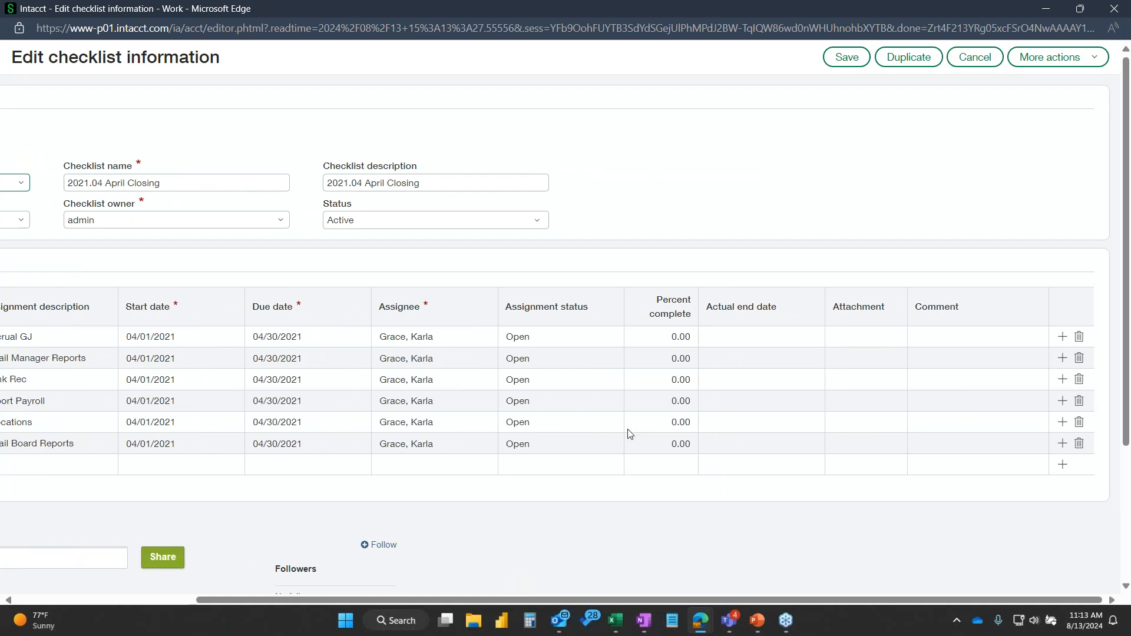
pyautogui.hscroll(-3, 629, 424)
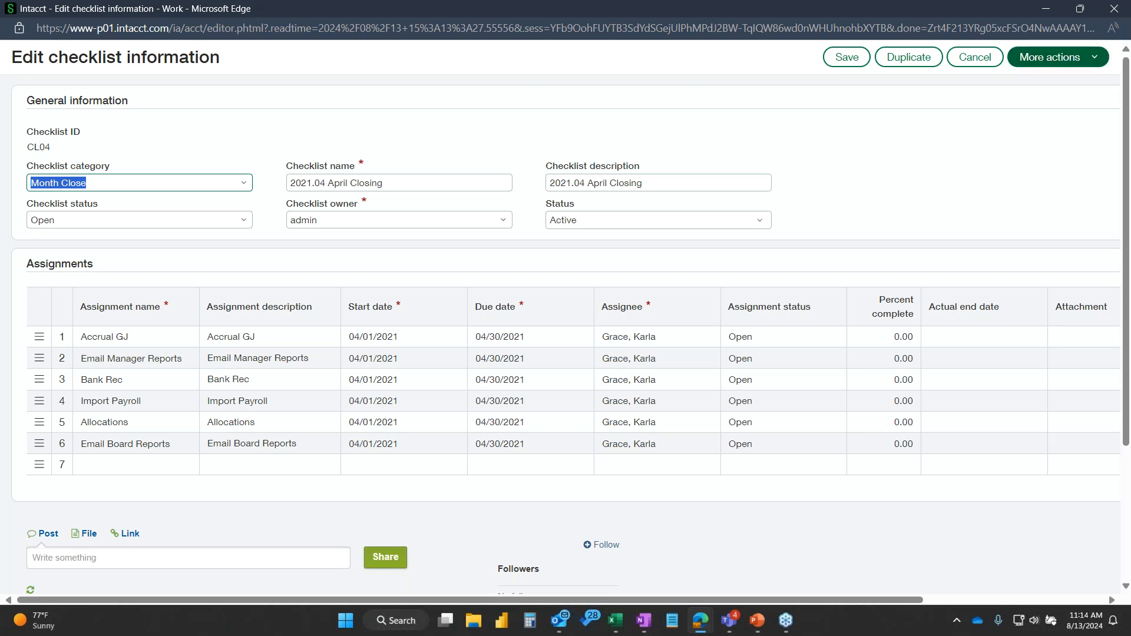
pyautogui.click(1113, 12)
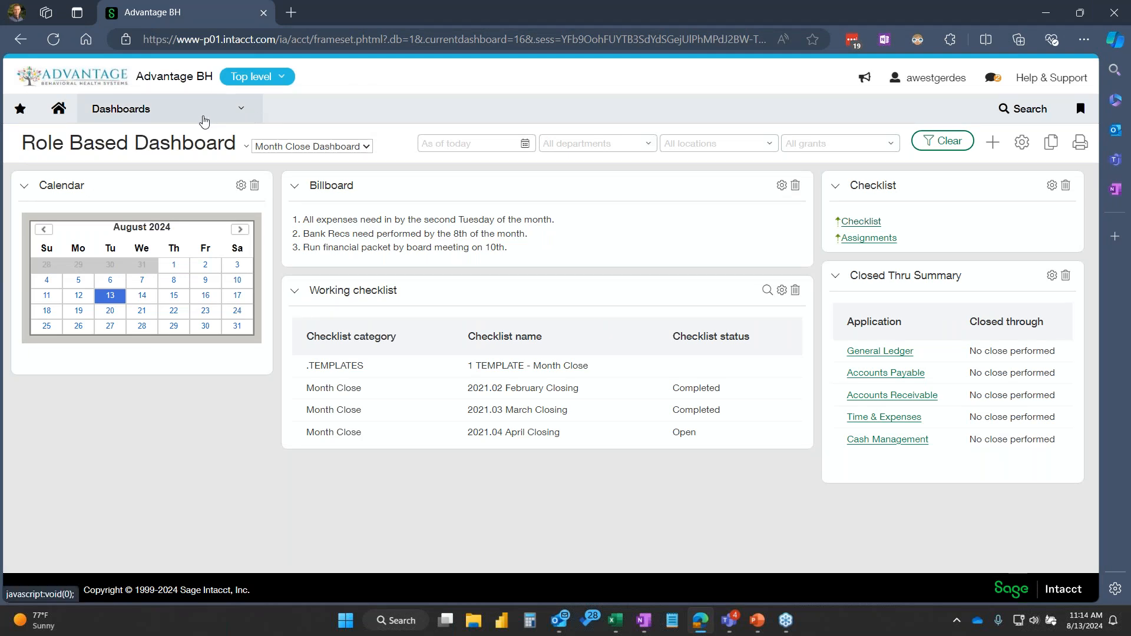
# View the favorites list and the saved page bookmarks, including the edit option for AP - Bills, and close the bookmarks
pyautogui.click(14, 112)
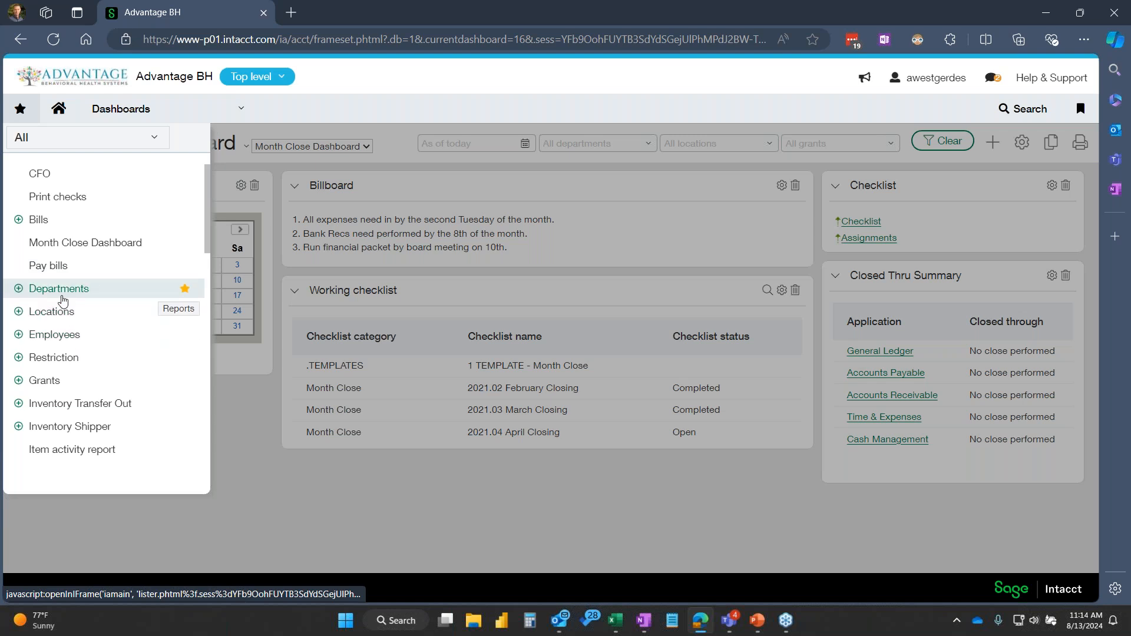
pyautogui.moveTo(41, 173); pyautogui.dragTo(65, 174)
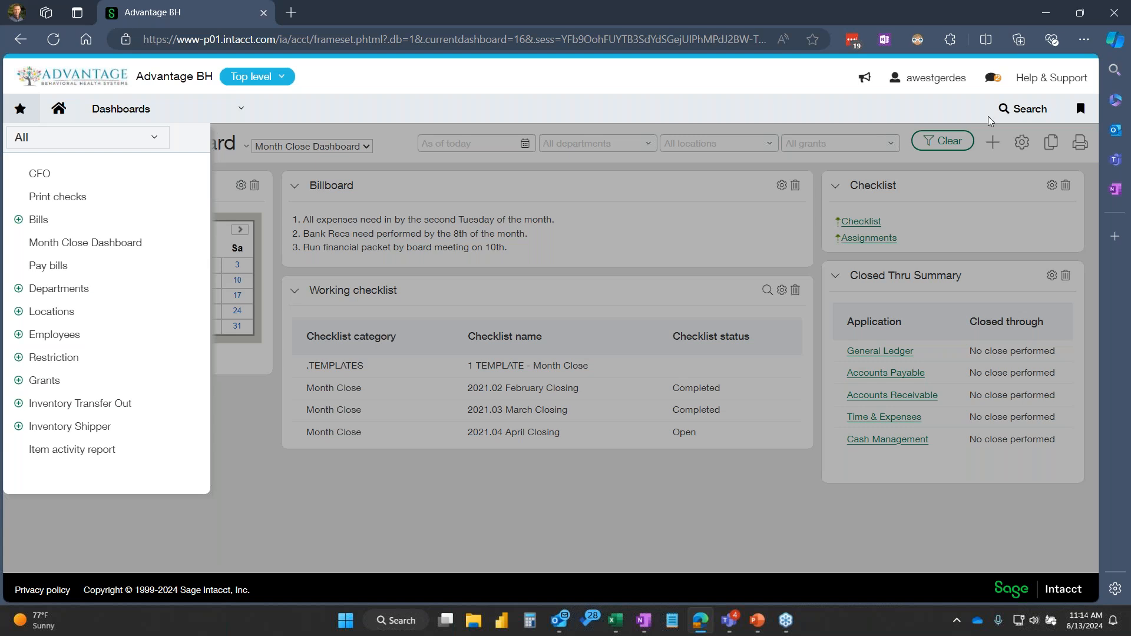
pyautogui.click(1081, 110)
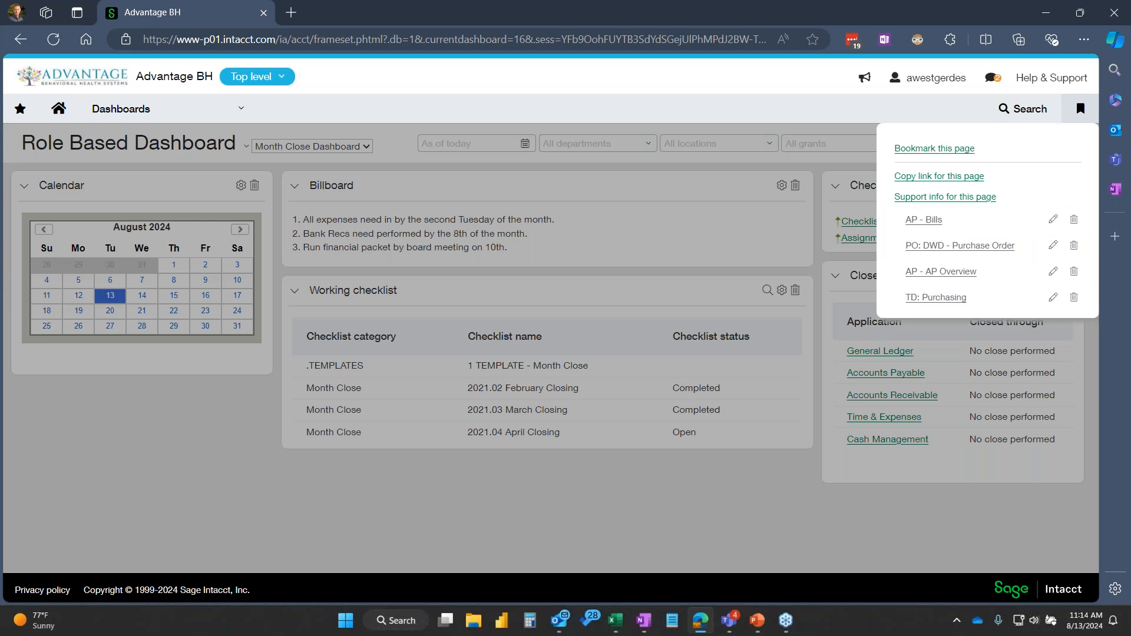
pyautogui.moveTo(962, 227)
pyautogui.mouseDown()
pyautogui.moveTo(967, 277)
pyautogui.moveTo(967, 228)
pyautogui.mouseUp()
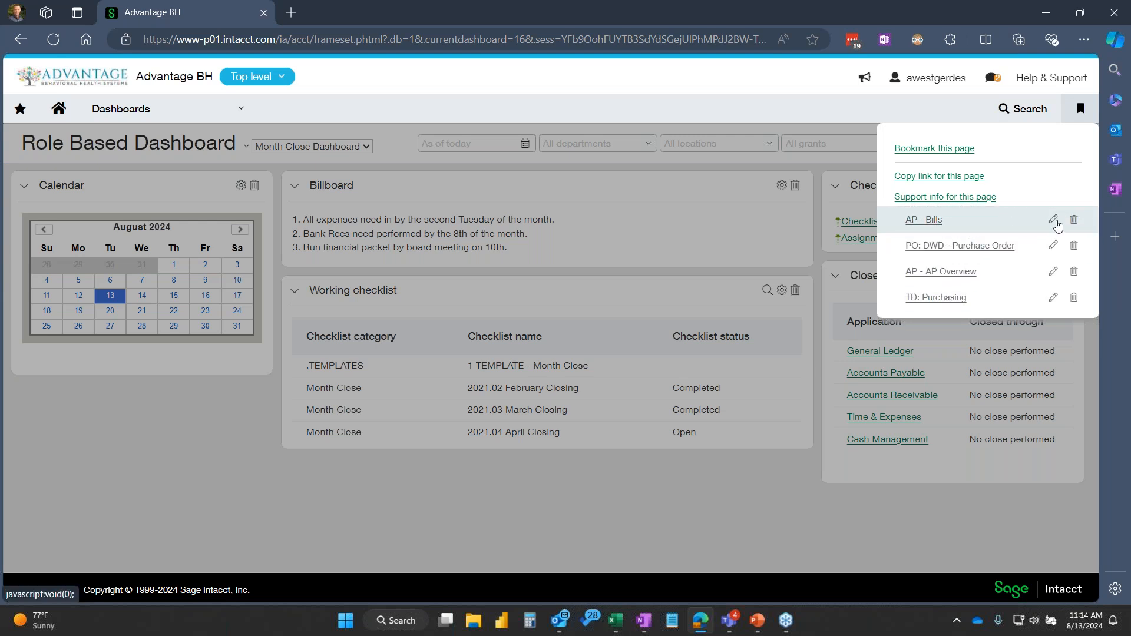
pyautogui.click(1054, 220)
pyautogui.click(689, 373)
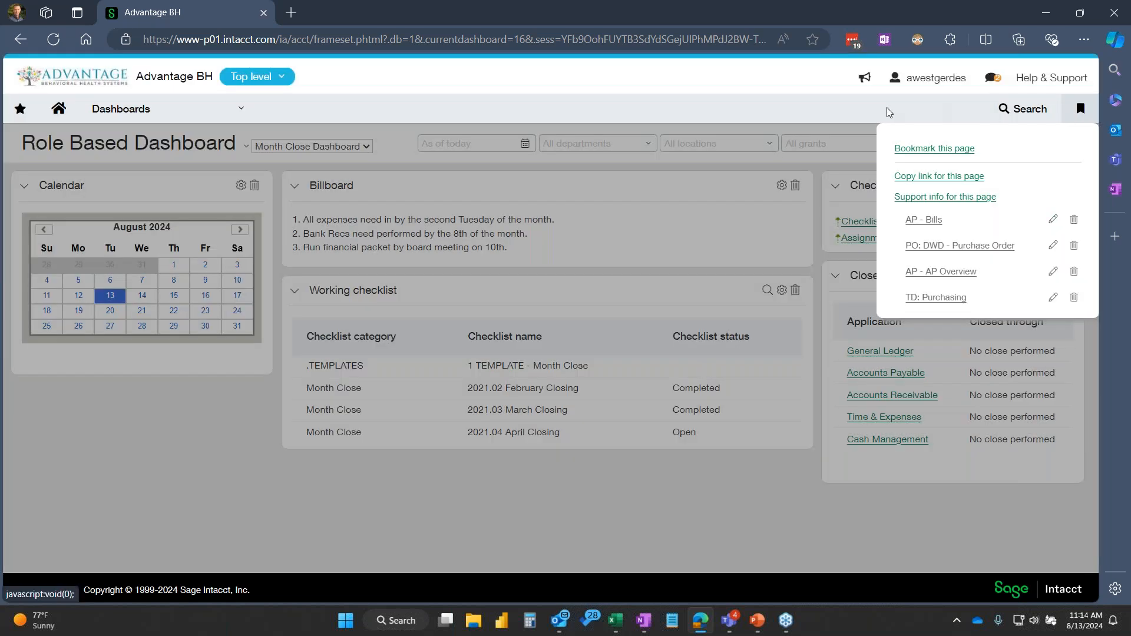
pyautogui.click(810, 85)
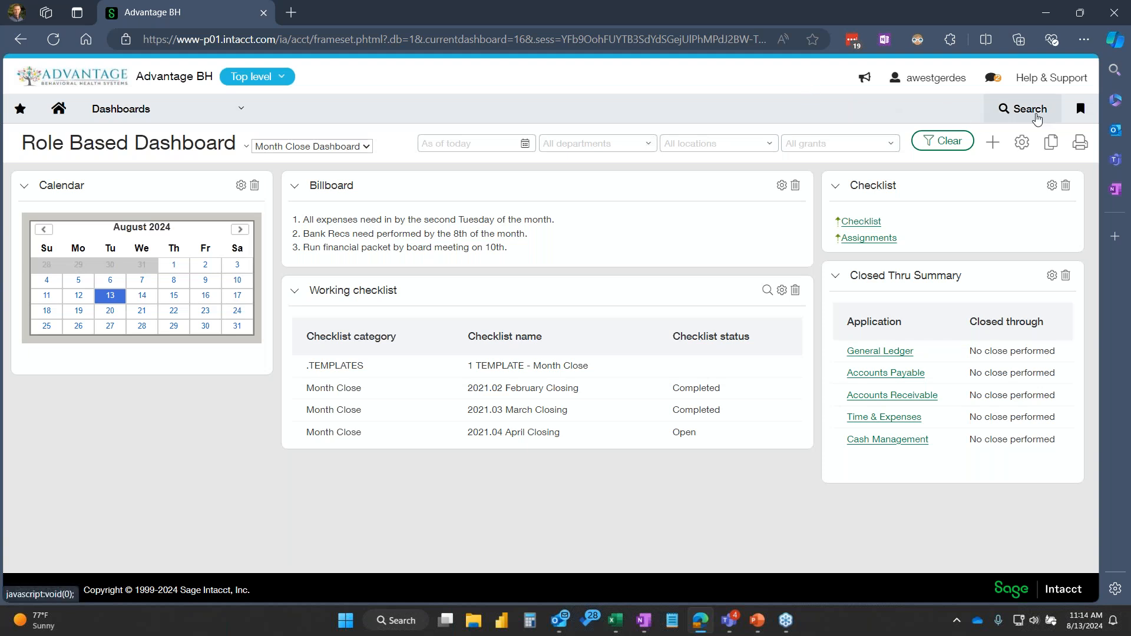
# Open the global search, look through the record types it can be limited to, and close it without searching
pyautogui.click(1037, 115)
pyautogui.click(943, 166)
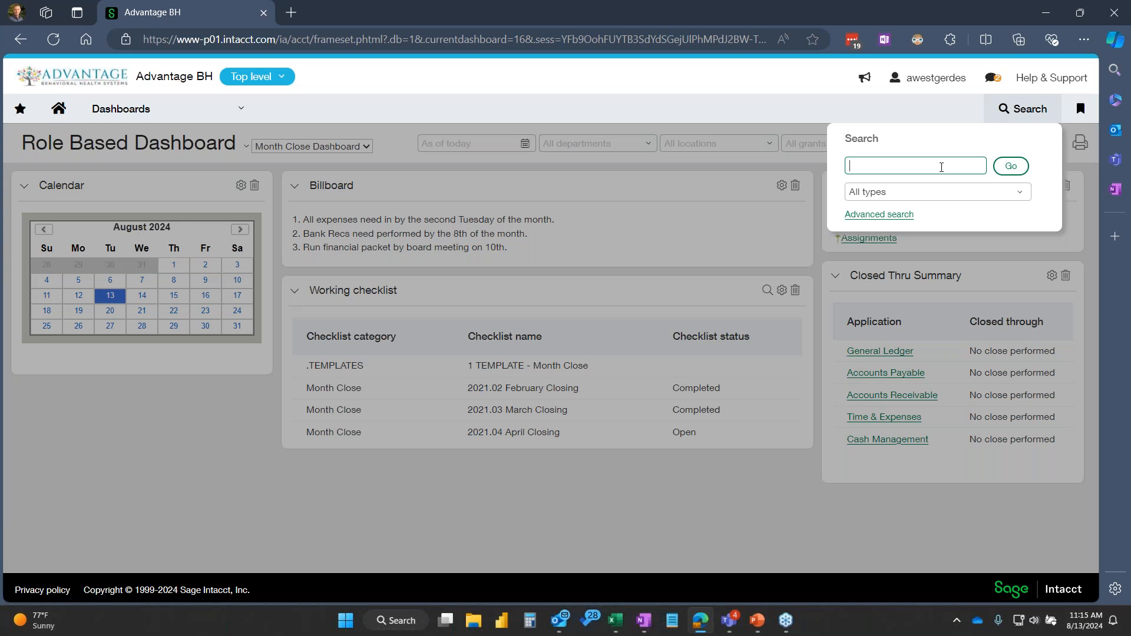
pyautogui.click(1021, 196)
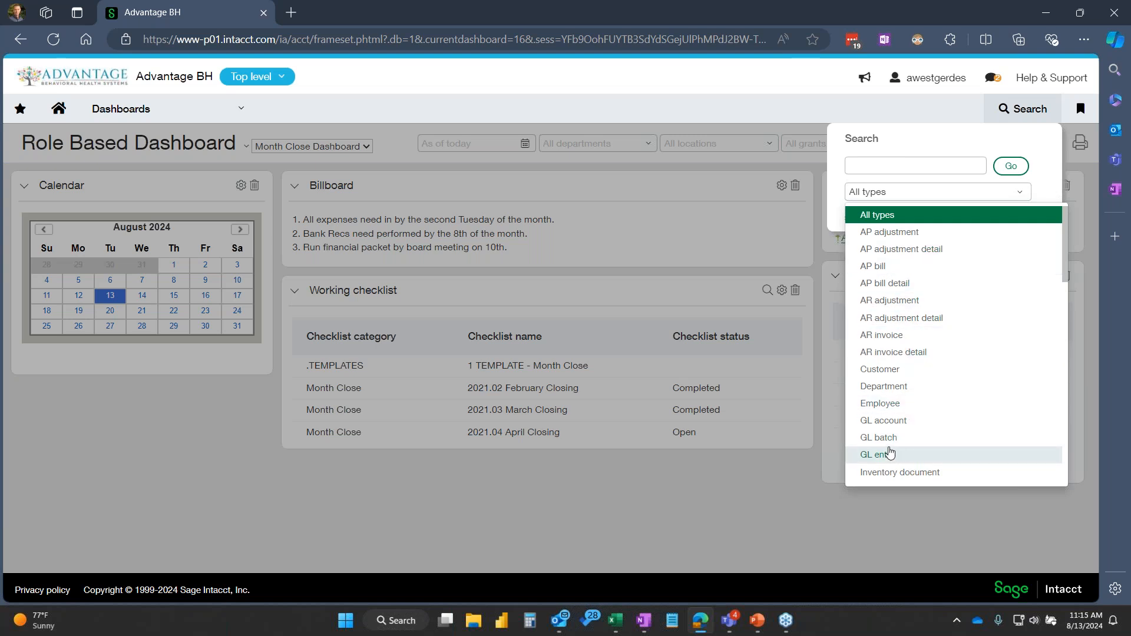
pyautogui.click(889, 116)
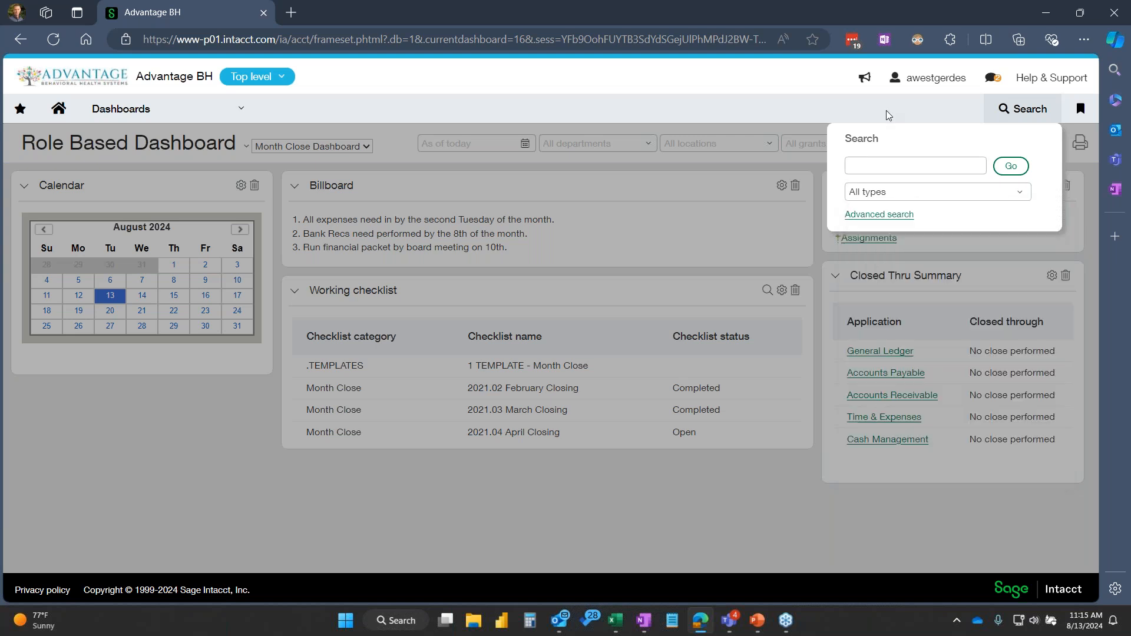
pyautogui.click(765, 93)
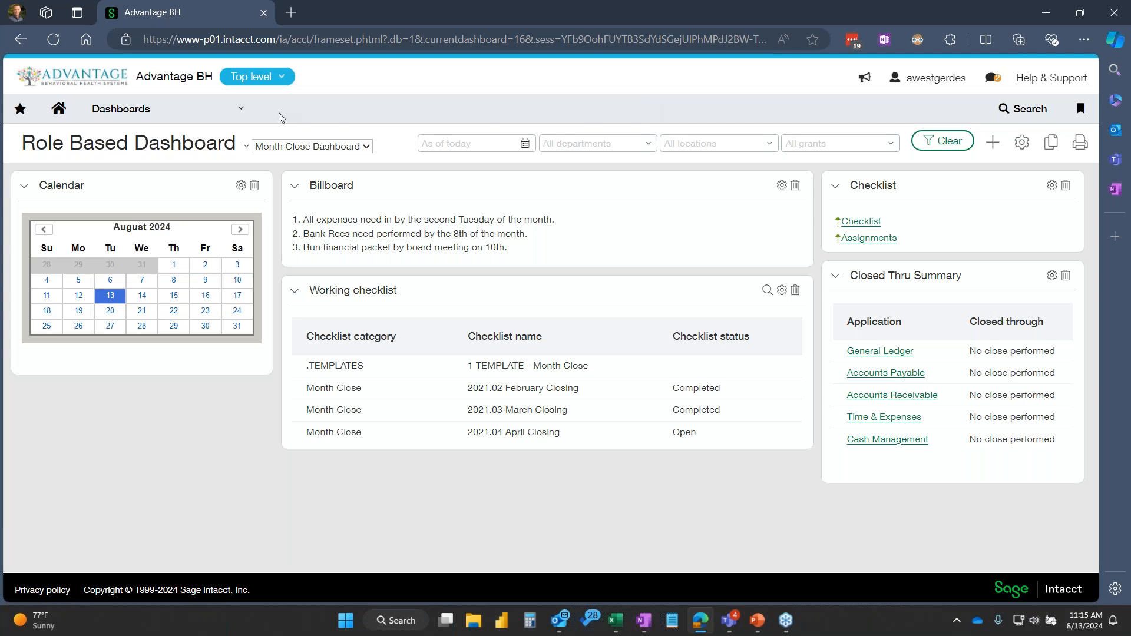
# Open the Departments dimension list from the Reports setup and examine the department IDs in its parent-child hierarchy
pyautogui.click(247, 112)
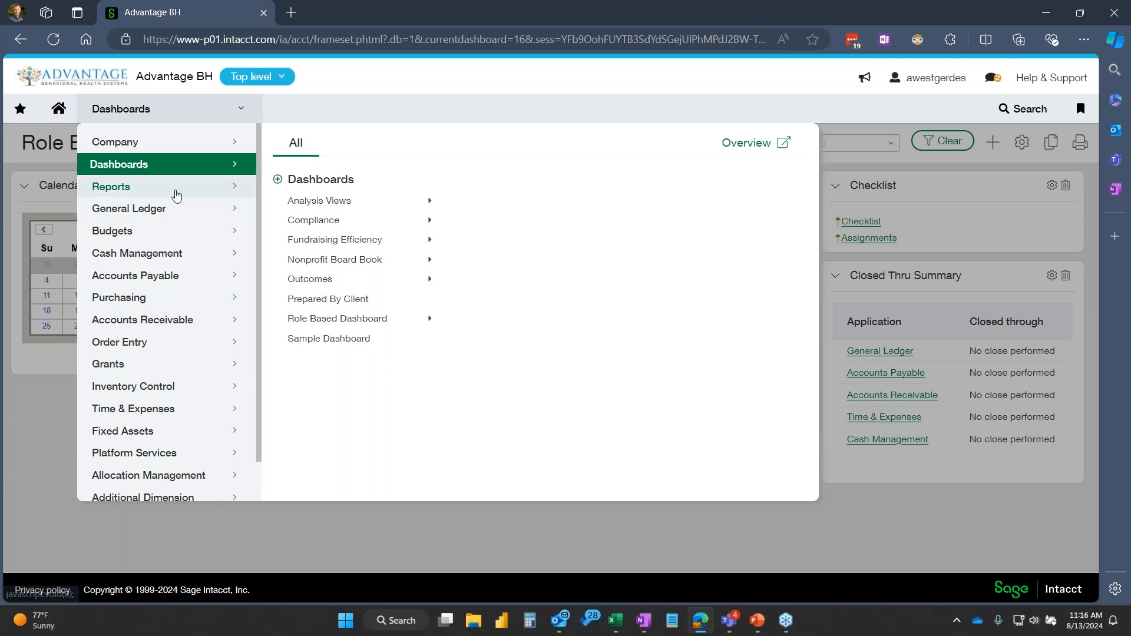
pyautogui.click(176, 195)
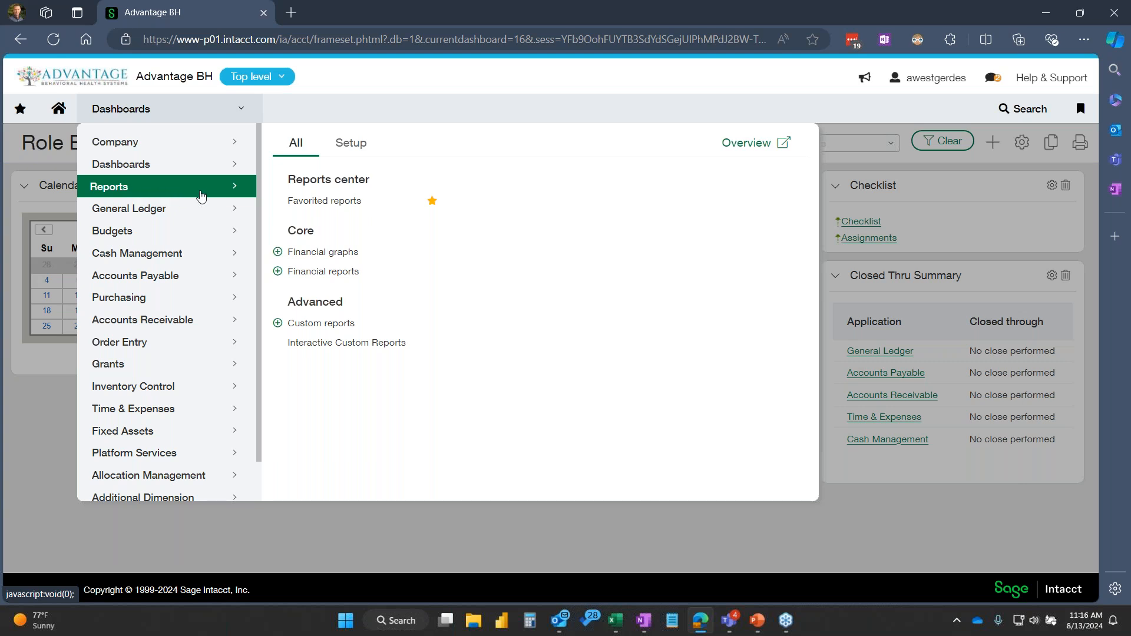
pyautogui.click(351, 148)
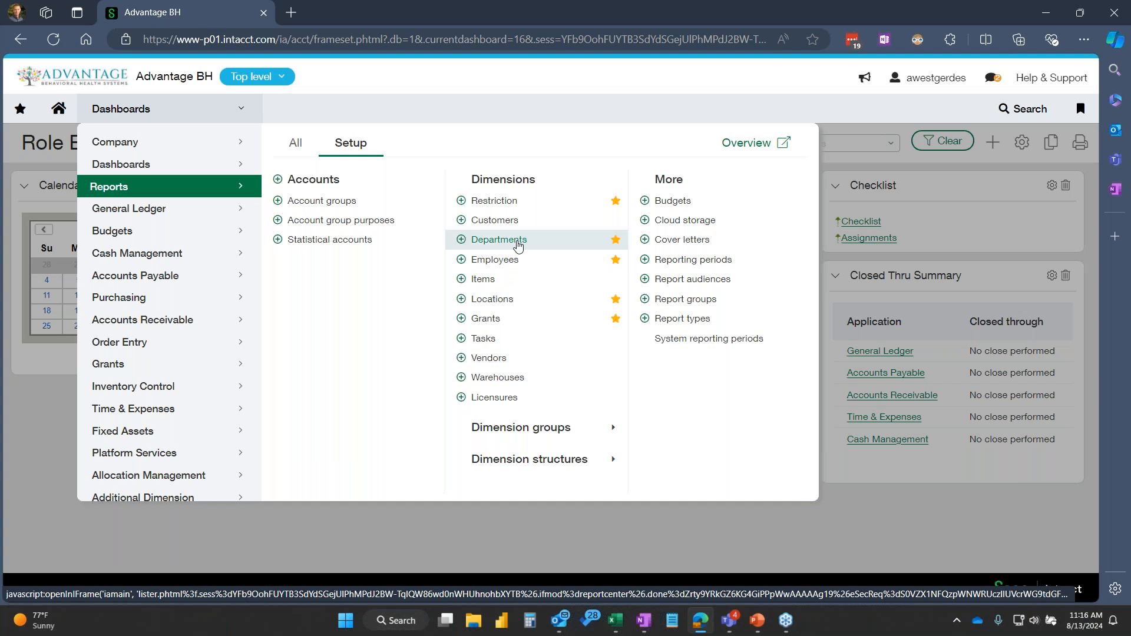
pyautogui.click(518, 241)
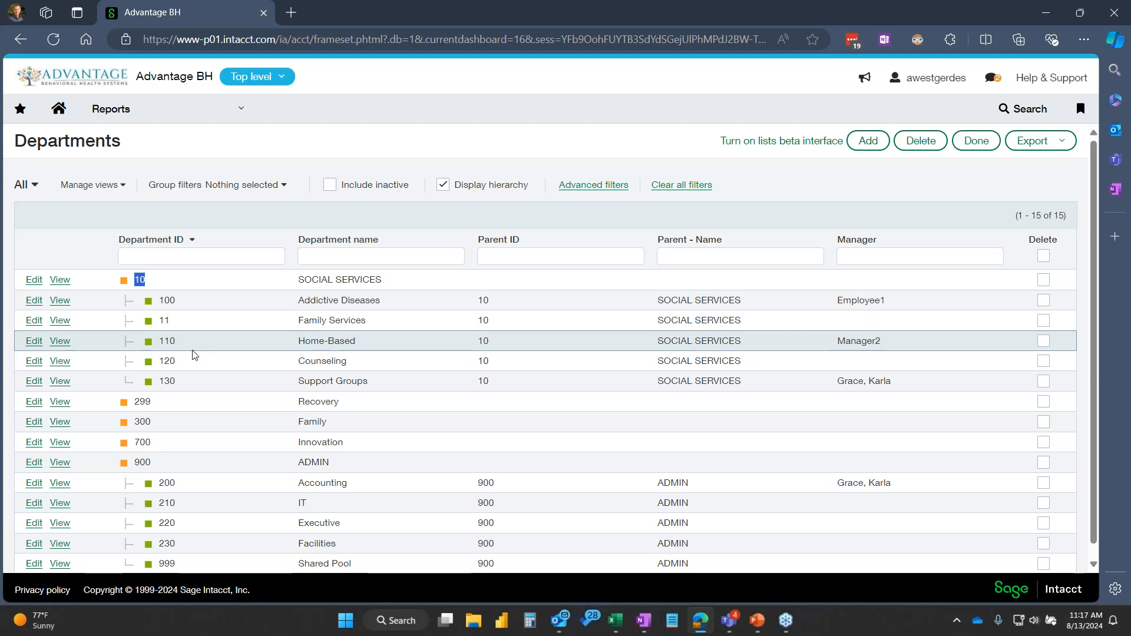
pyautogui.moveTo(161, 340); pyautogui.dragTo(177, 340)
pyautogui.moveTo(160, 381); pyautogui.dragTo(176, 381)
pyautogui.moveTo(157, 522); pyautogui.dragTo(180, 521)
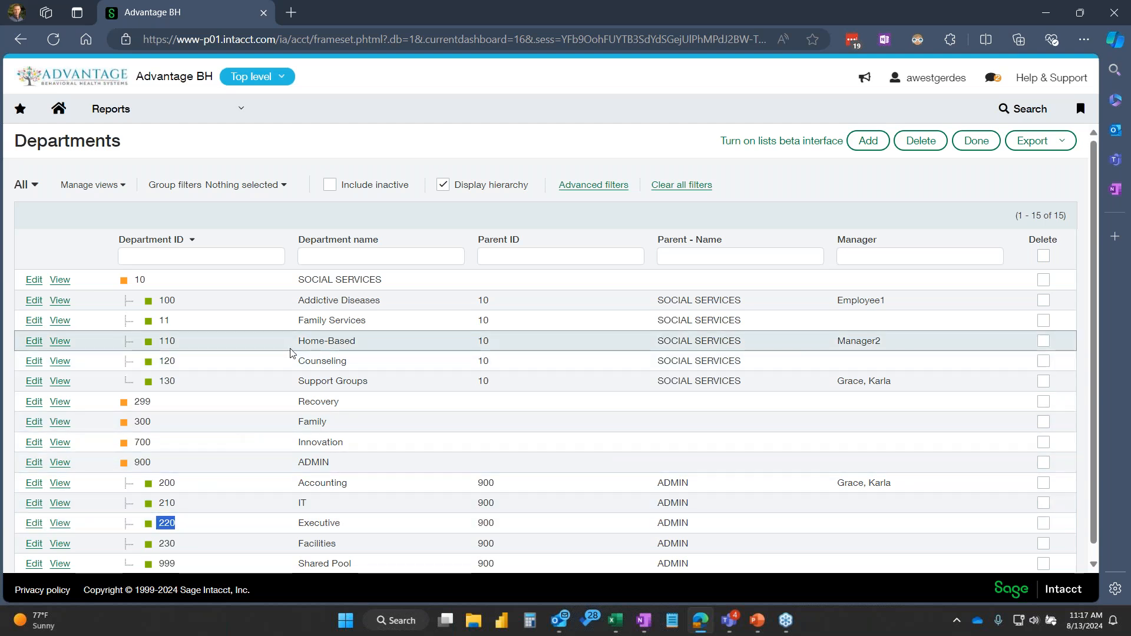
# View the Employees dimension list and the Grants dimension list from the Reports setup
pyautogui.click(241, 112)
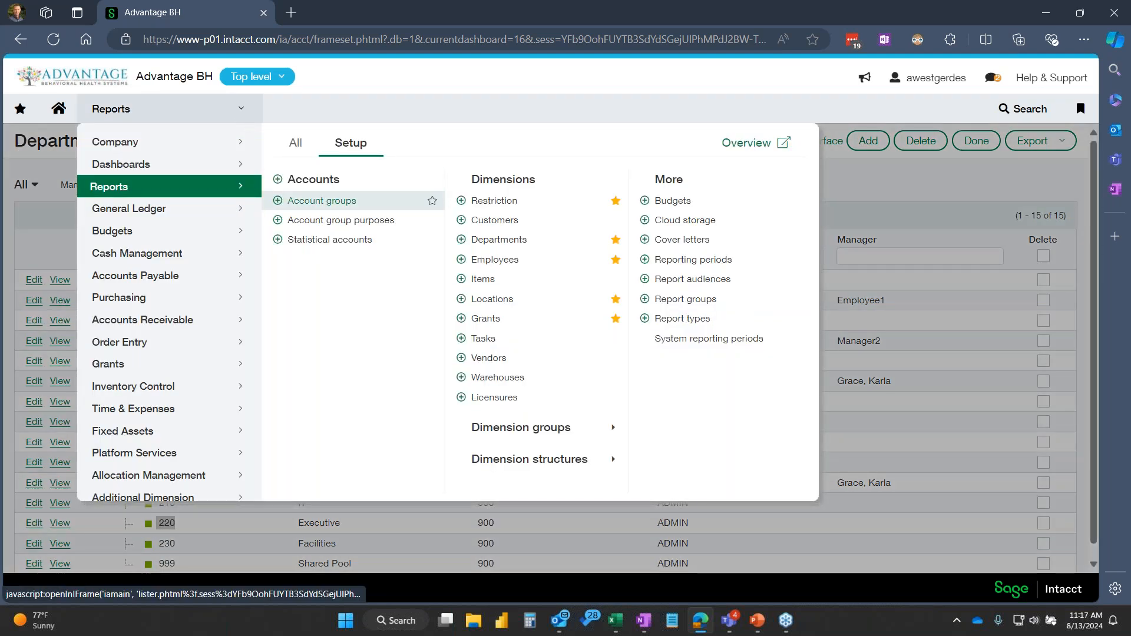
pyautogui.click(478, 258)
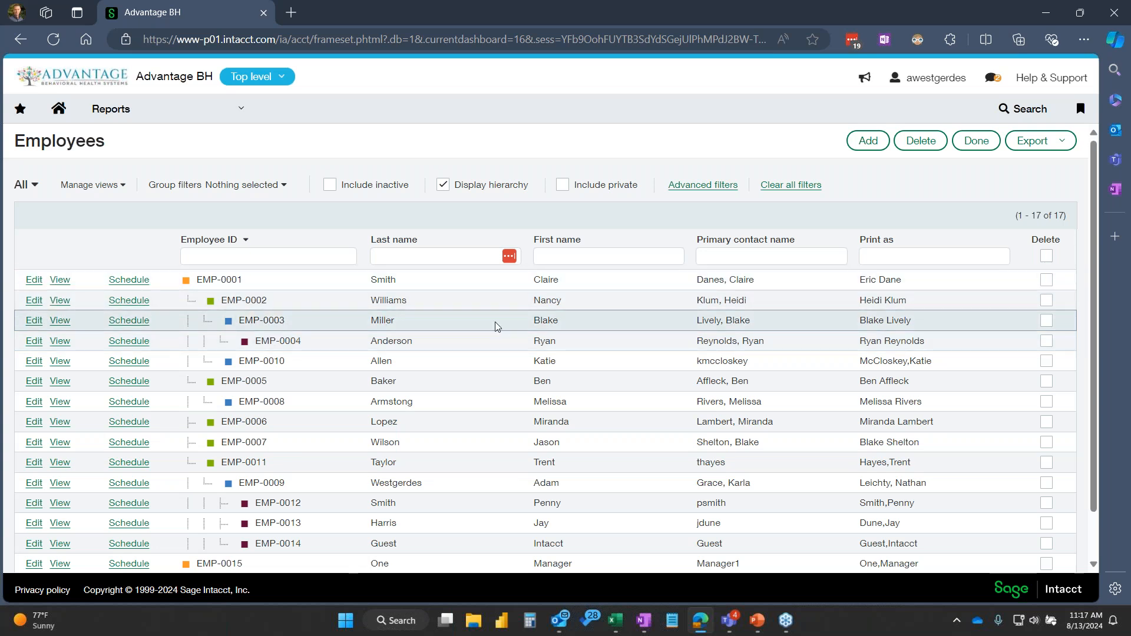
pyautogui.click(250, 118)
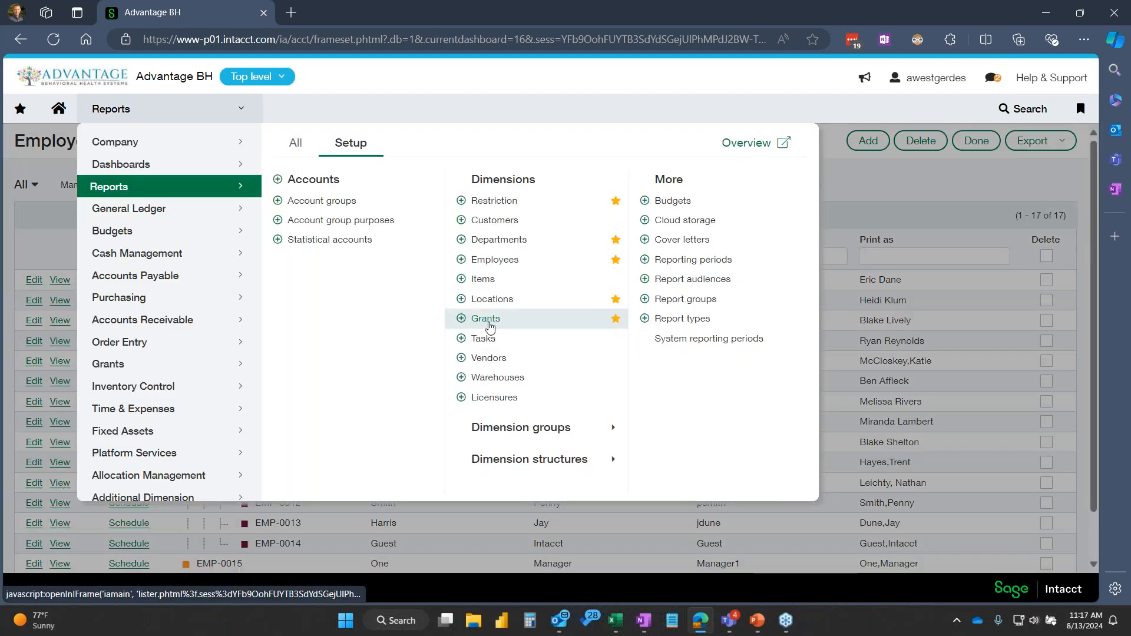
pyautogui.click(548, 318)
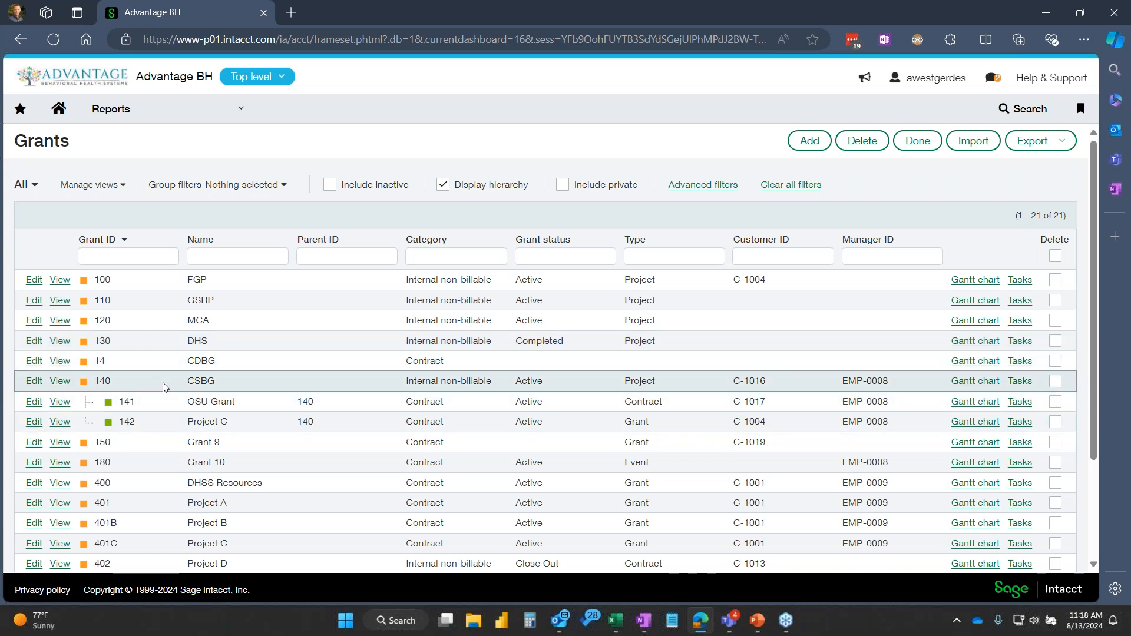
# Open grant 100 (FGP) for editing and review its grant status options, contacts, people and business rules
pyautogui.click(36, 280)
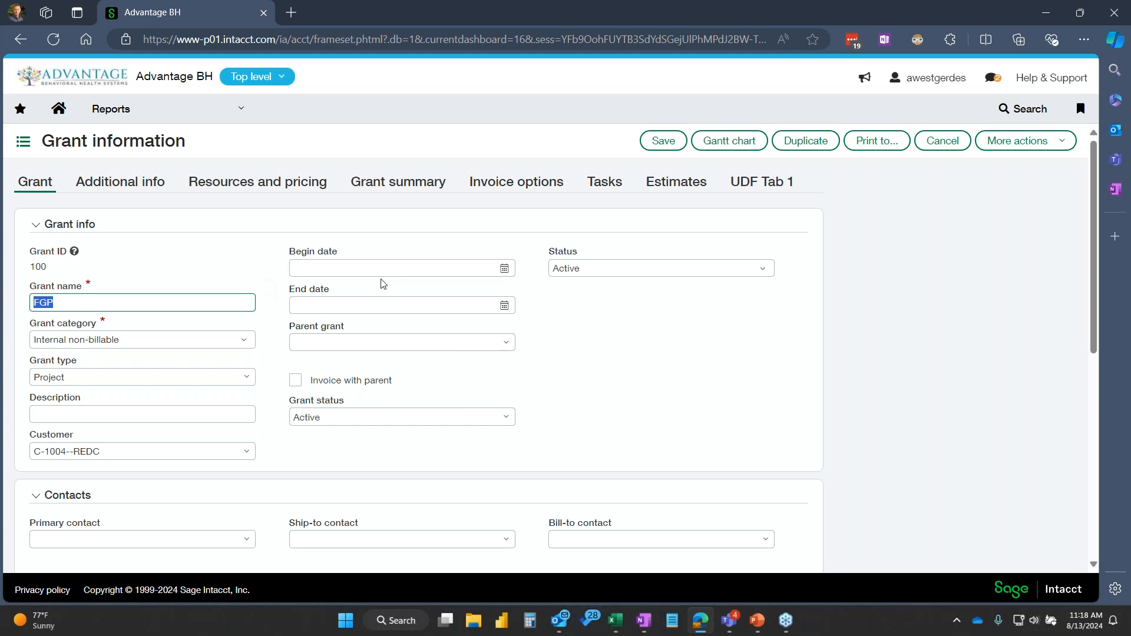
pyautogui.click(506, 419)
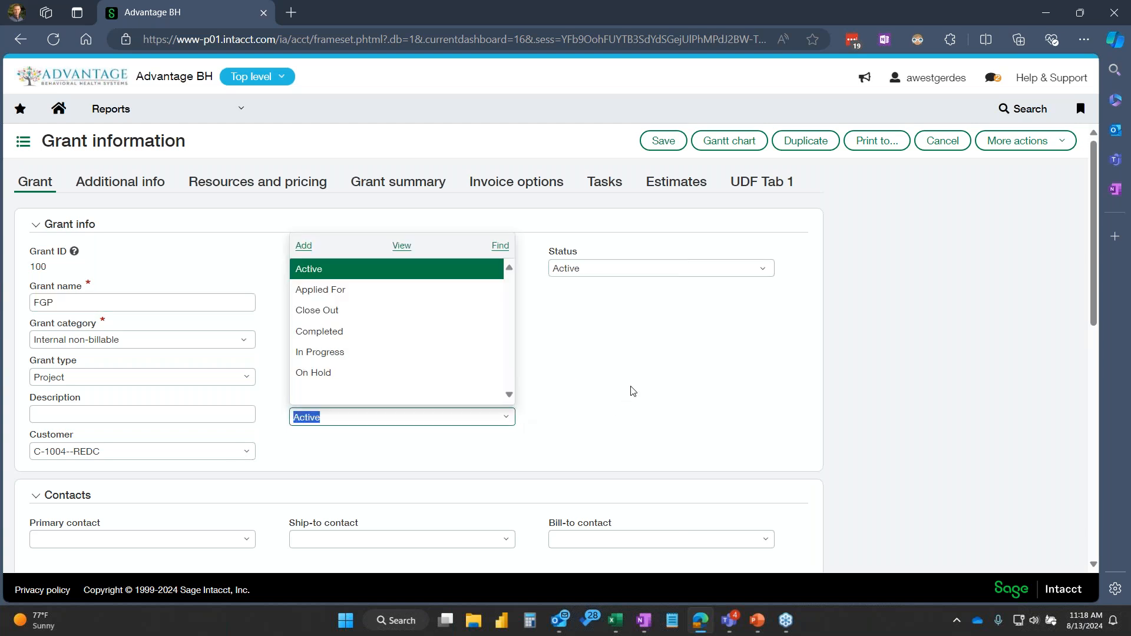
pyautogui.click(632, 391)
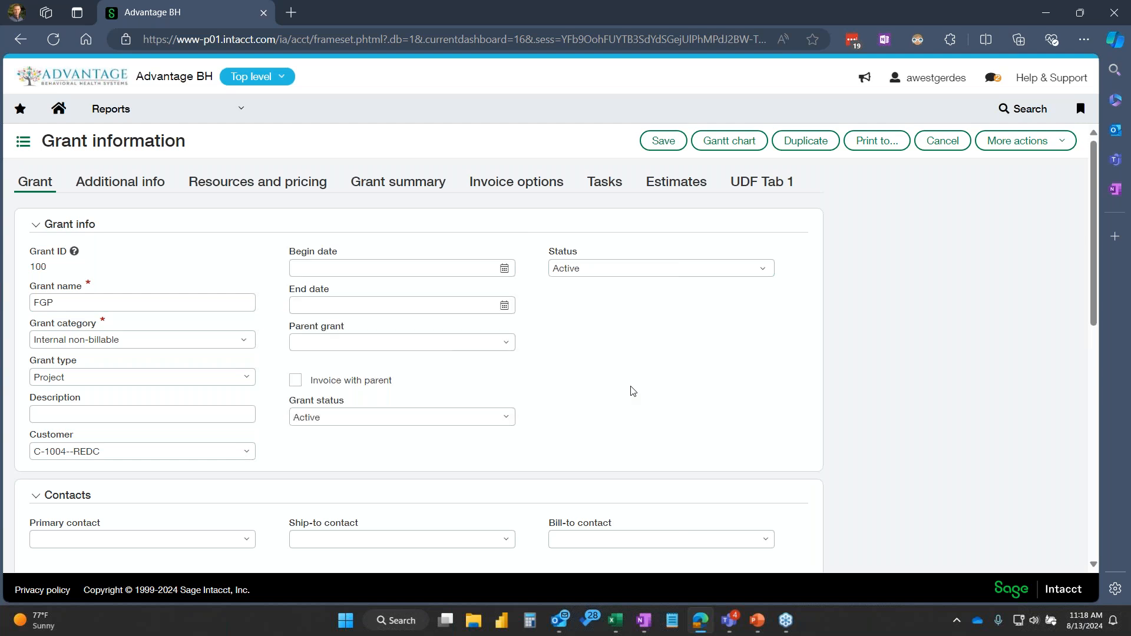
pyautogui.scroll(-2, 632, 391)
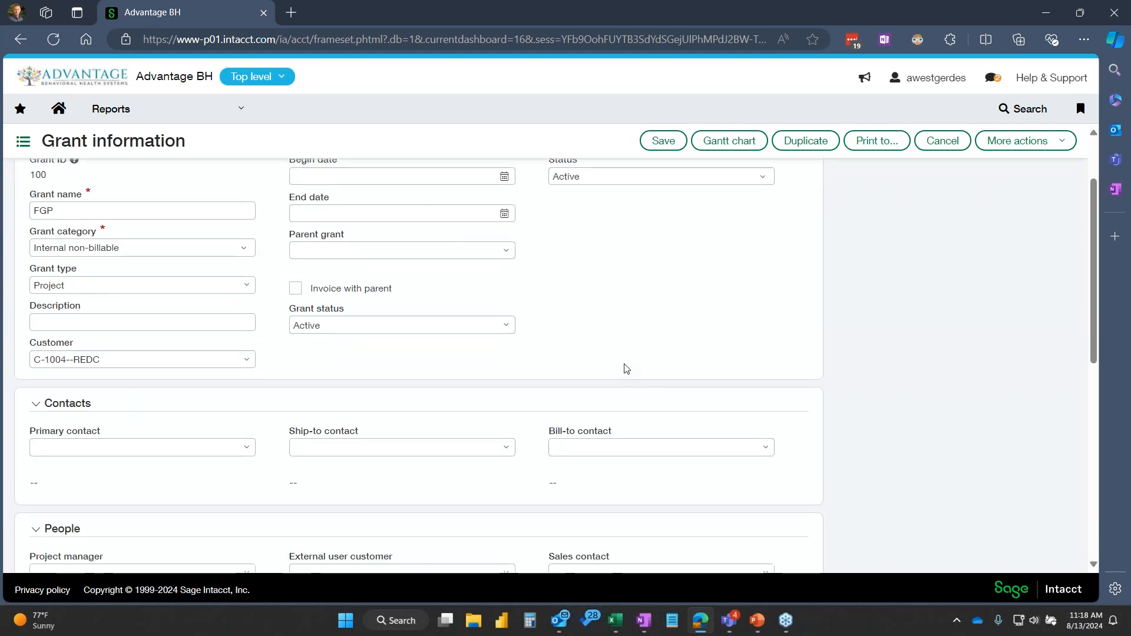
pyautogui.scroll(-5, 626, 369)
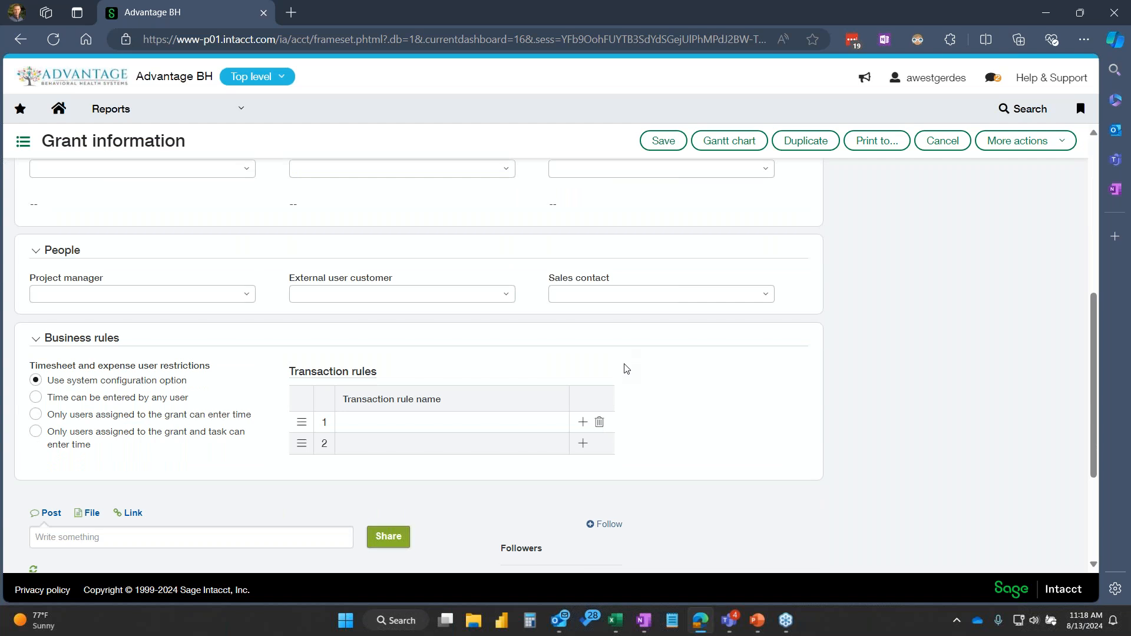
pyautogui.scroll(8, 626, 369)
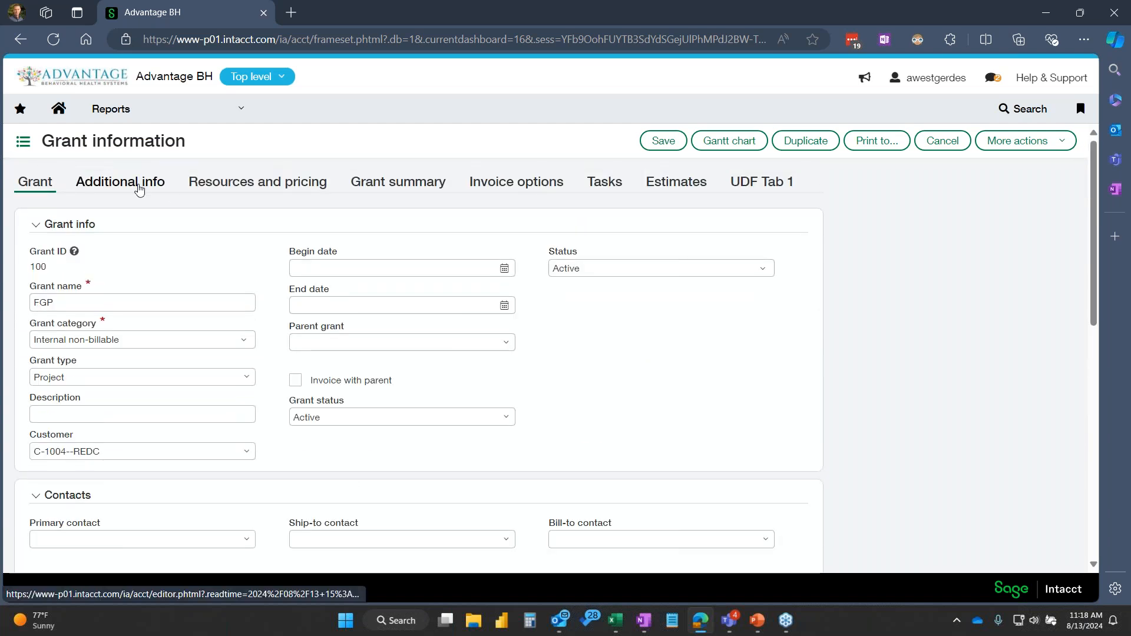
# Review the grant's additional info, from restriction and SEFA fields through billing, dimensions and documents, and view its grant summary
pyautogui.click(139, 189)
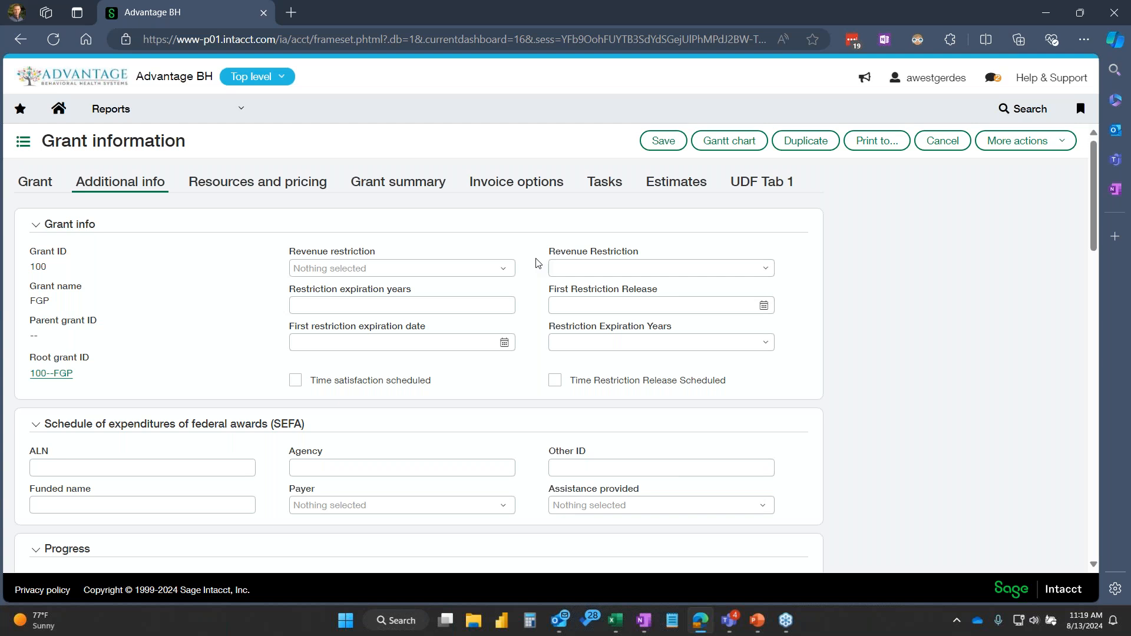
pyautogui.scroll(-1, 527, 350)
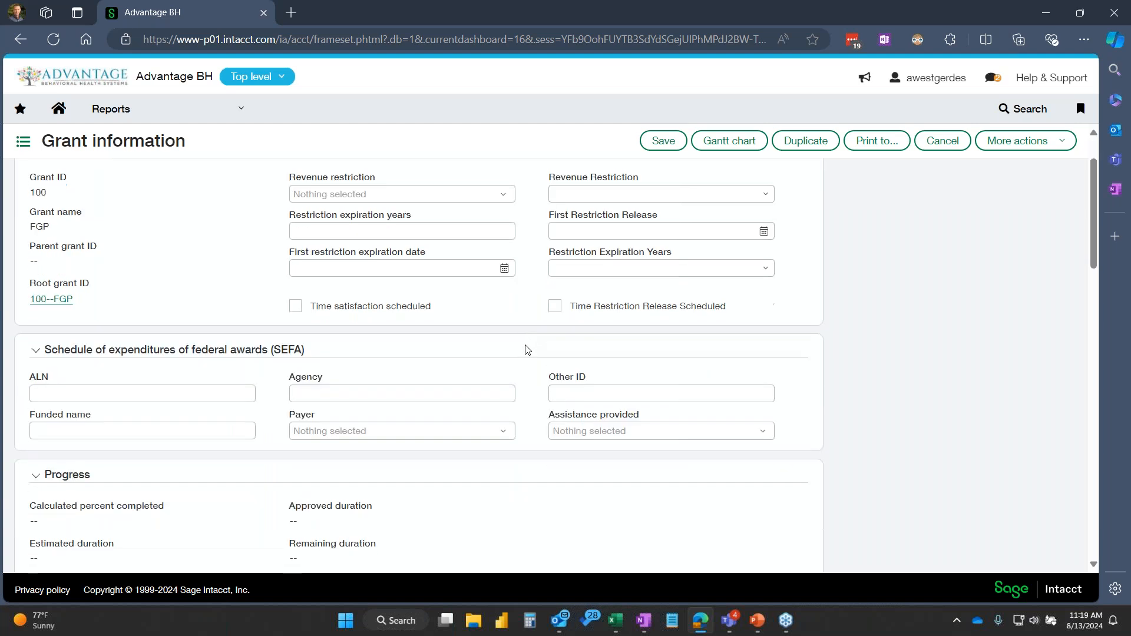
pyautogui.scroll(-1, 528, 350)
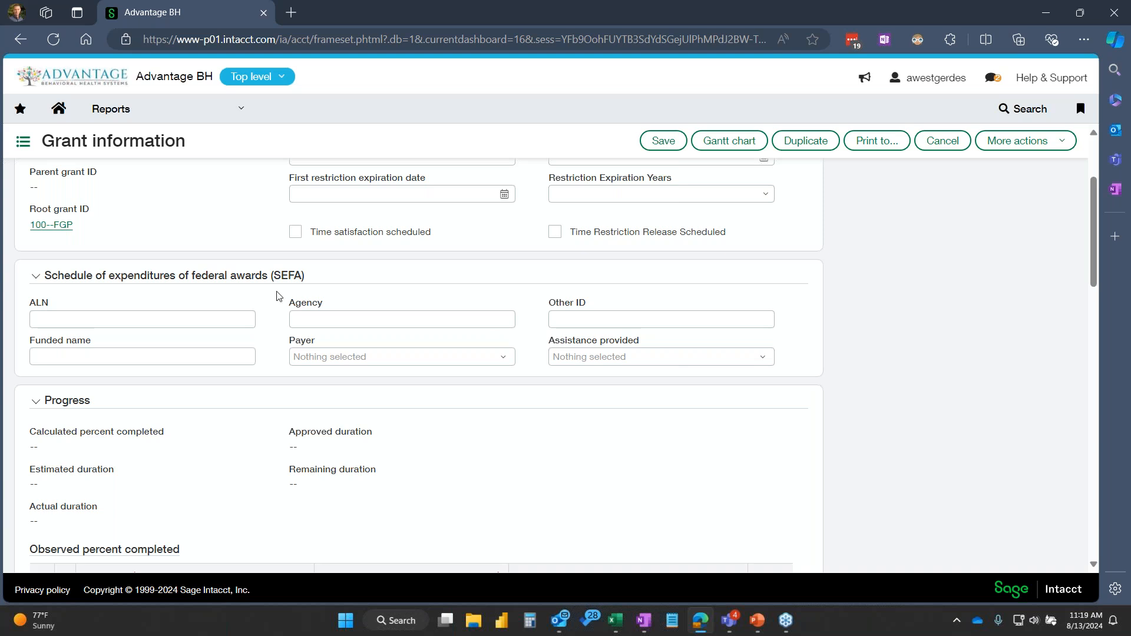
pyautogui.click(356, 320)
pyautogui.scroll(-3, 528, 336)
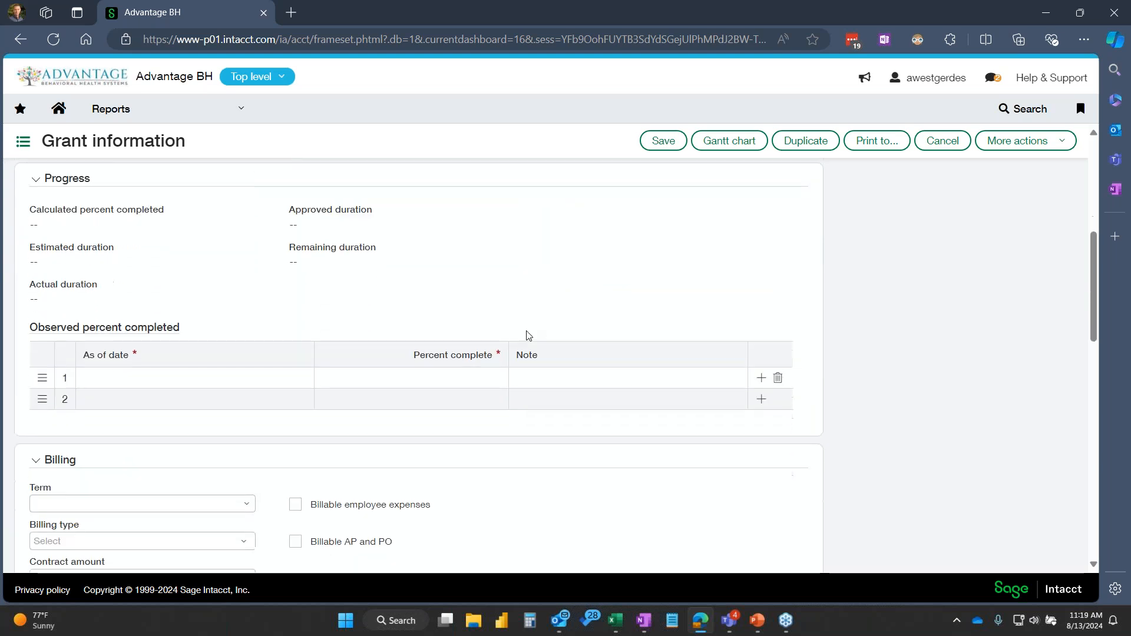
pyautogui.scroll(-2, 529, 335)
pyautogui.scroll(-3, 528, 335)
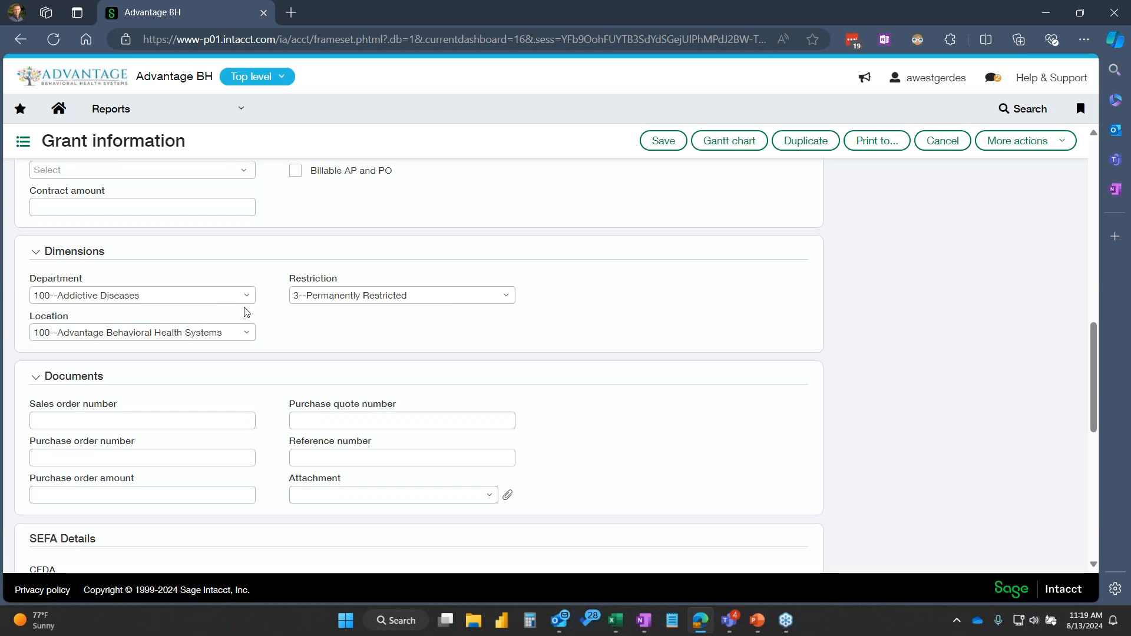
pyautogui.scroll(-1, 629, 308)
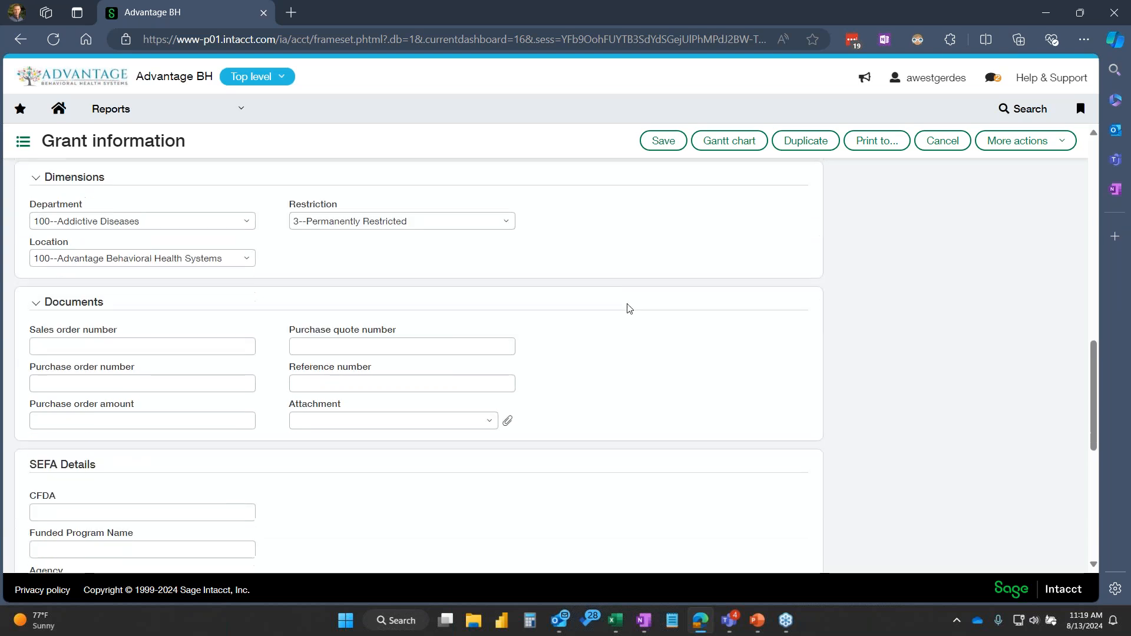
pyautogui.scroll(-1, 602, 348)
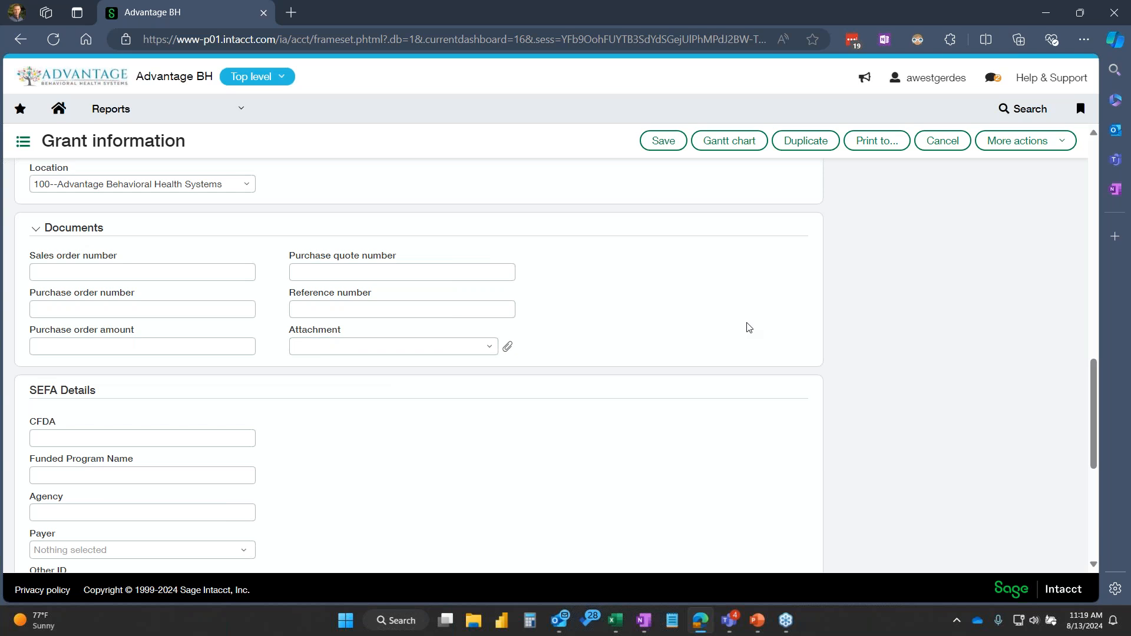
pyautogui.scroll(-1, 749, 328)
pyautogui.scroll(10, 749, 328)
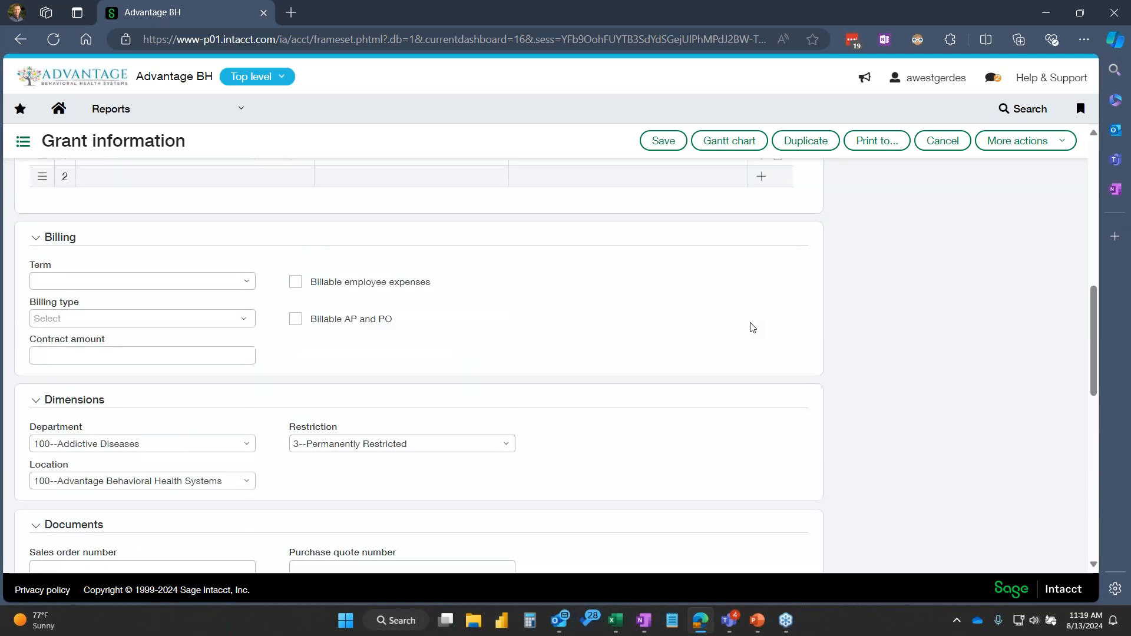
pyautogui.scroll(3, 755, 328)
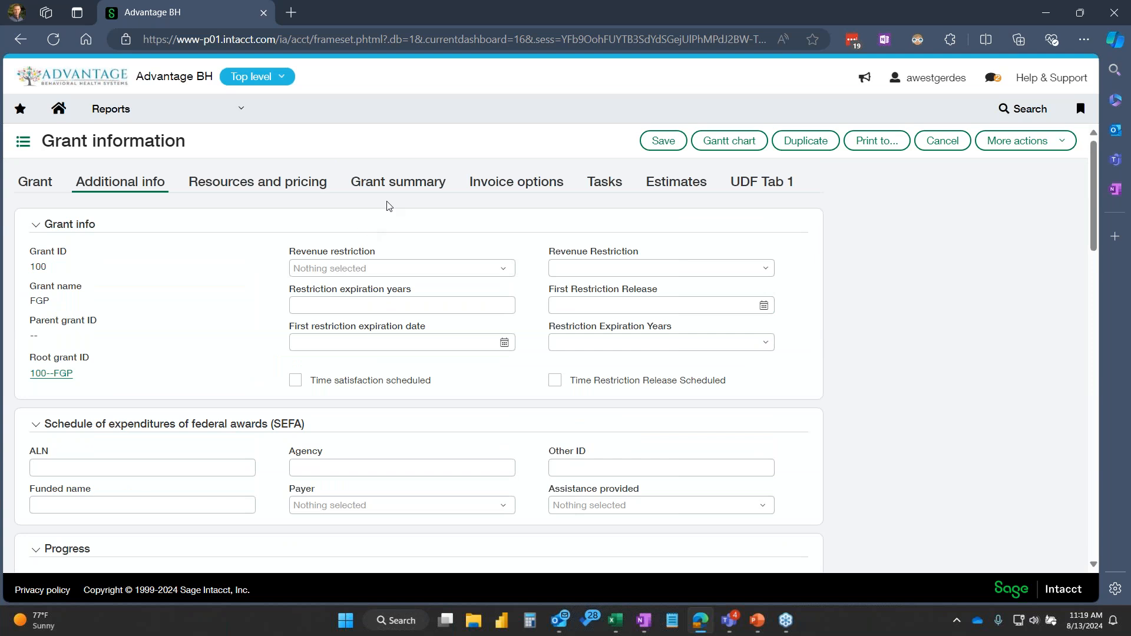
pyautogui.click(398, 184)
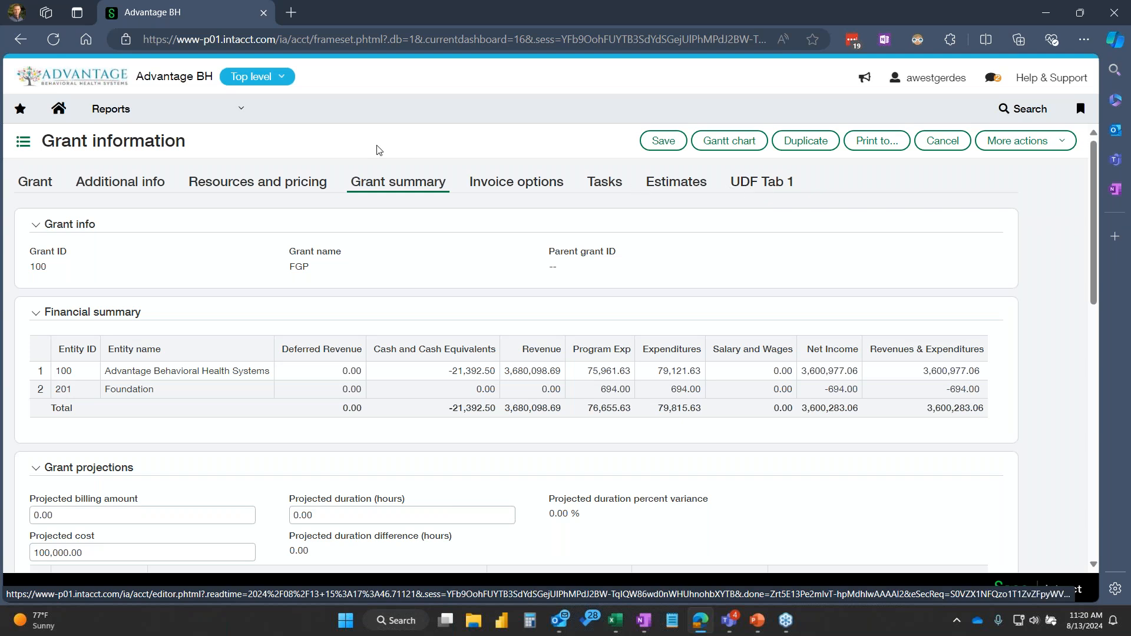
# Open the Reports center from the full Reports listing
pyautogui.click(241, 114)
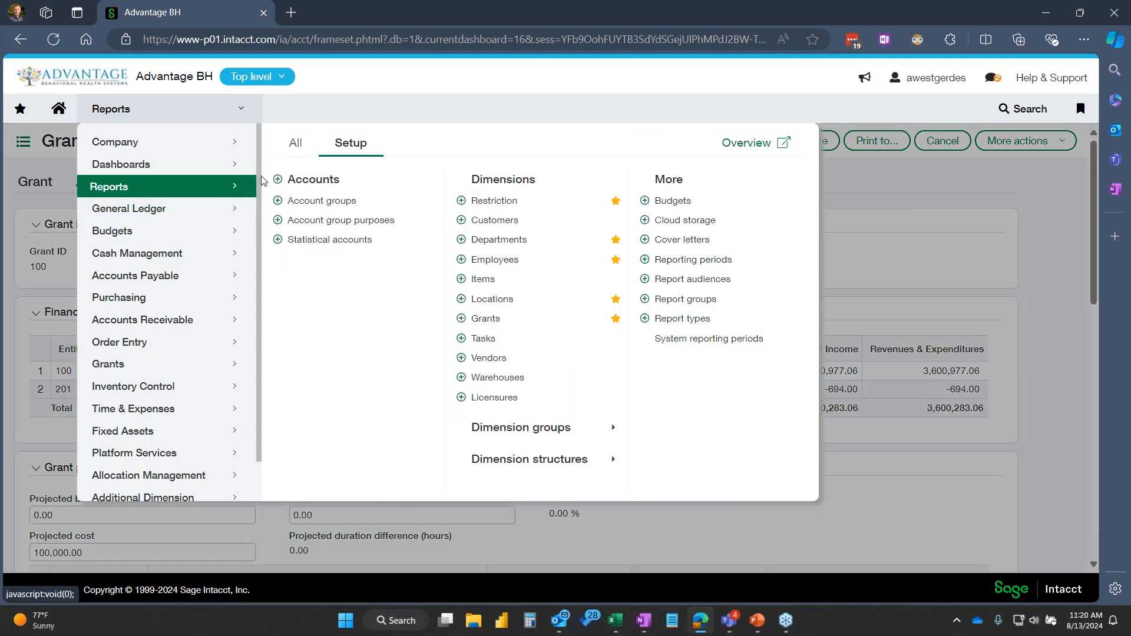
pyautogui.click(296, 146)
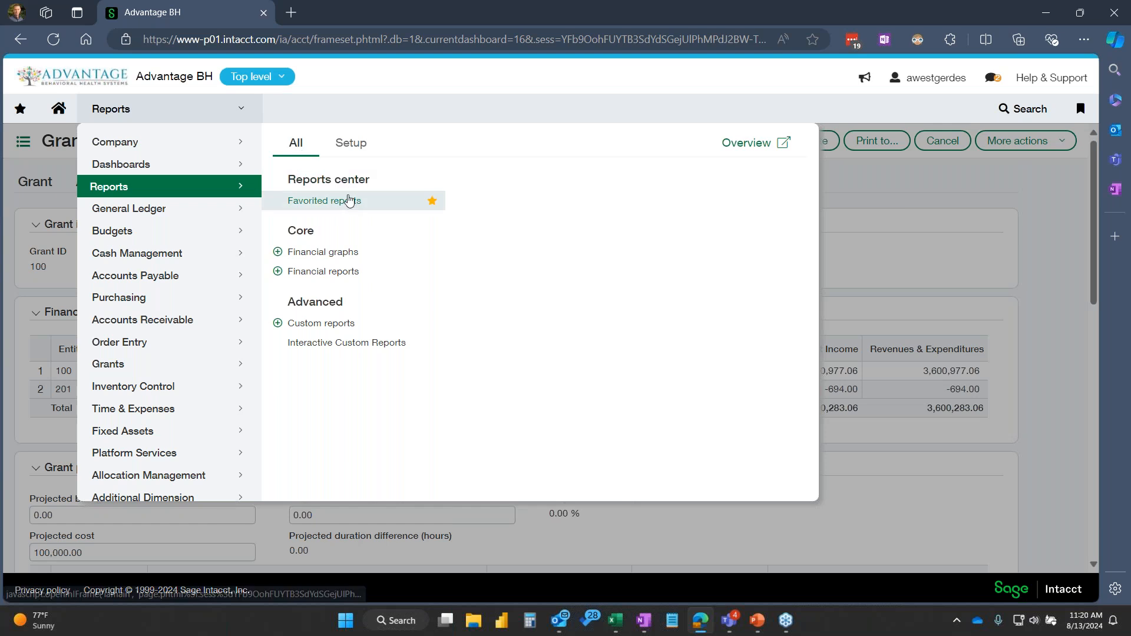
pyautogui.click(329, 179)
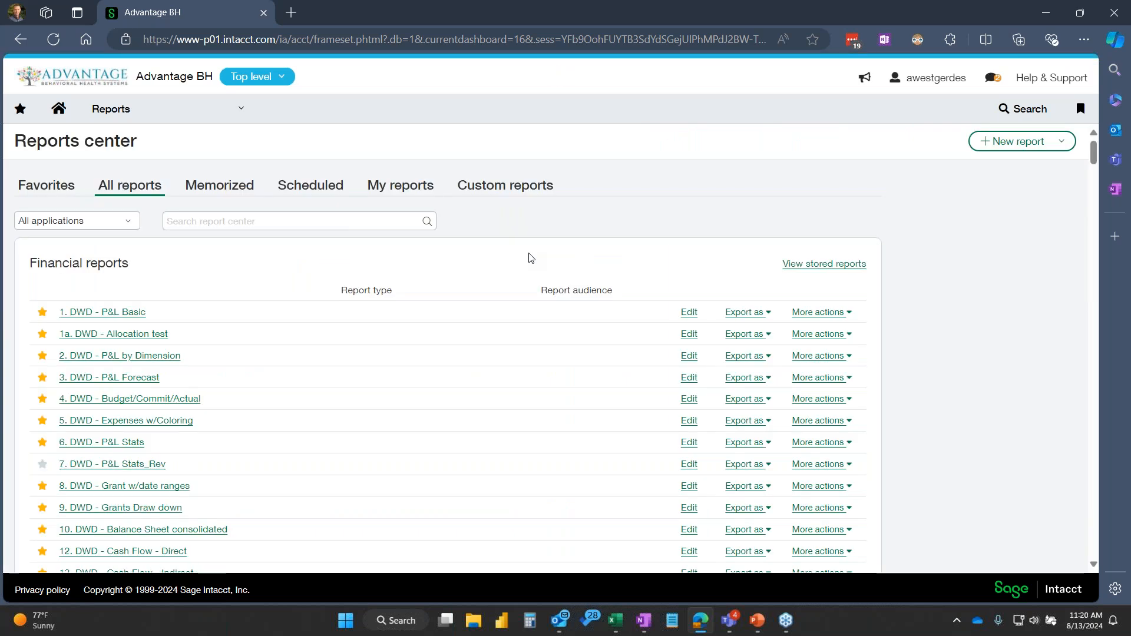
# Look through the application filter choices for reports and compare them with the General Ledger report listing, leaving the filter unchanged
pyautogui.click(134, 223)
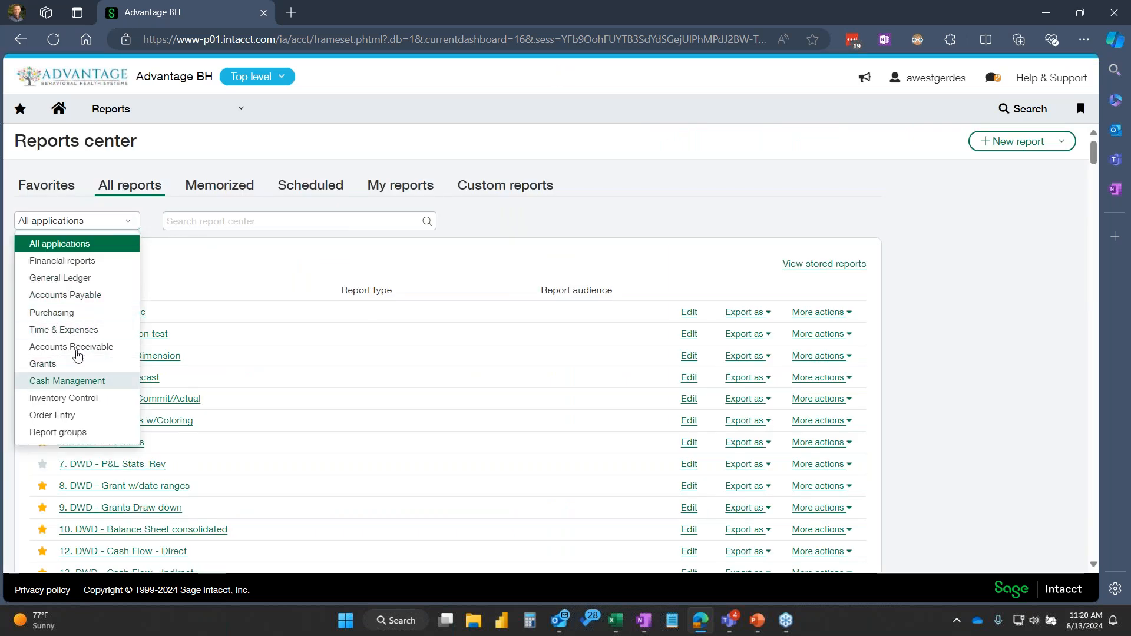
pyautogui.click(185, 109)
pyautogui.moveTo(171, 209)
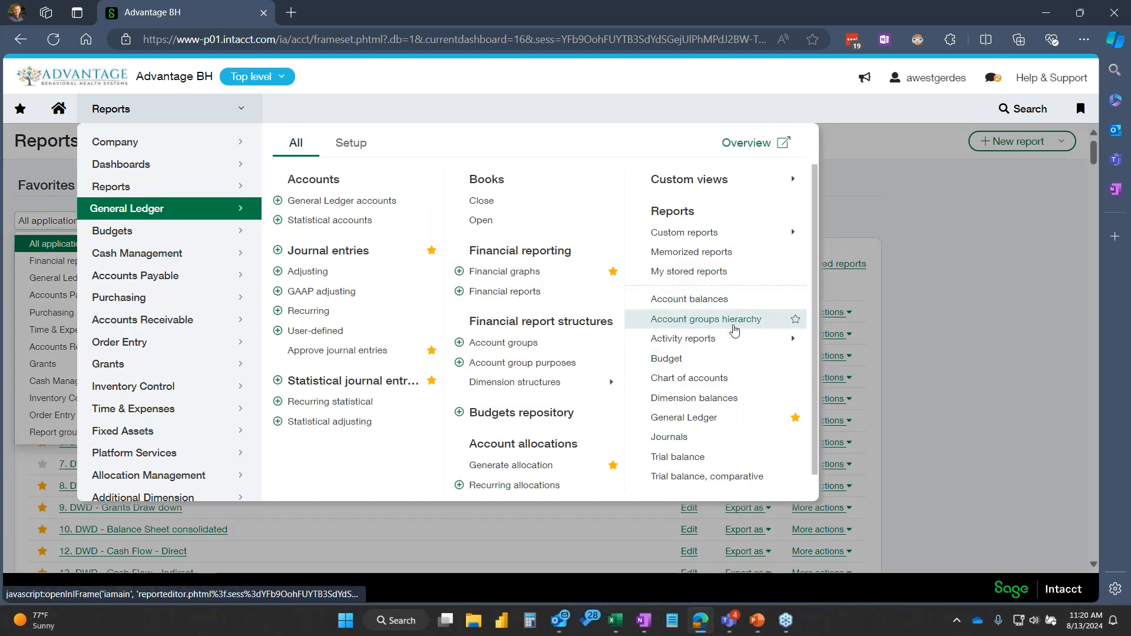
pyautogui.click(920, 313)
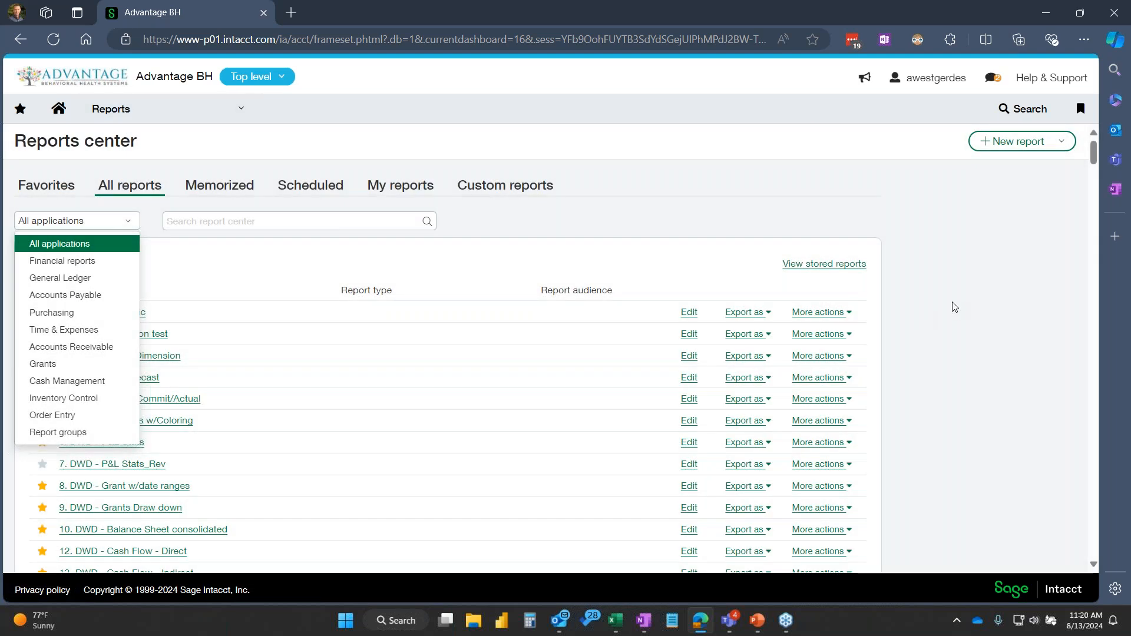
pyautogui.click(446, 264)
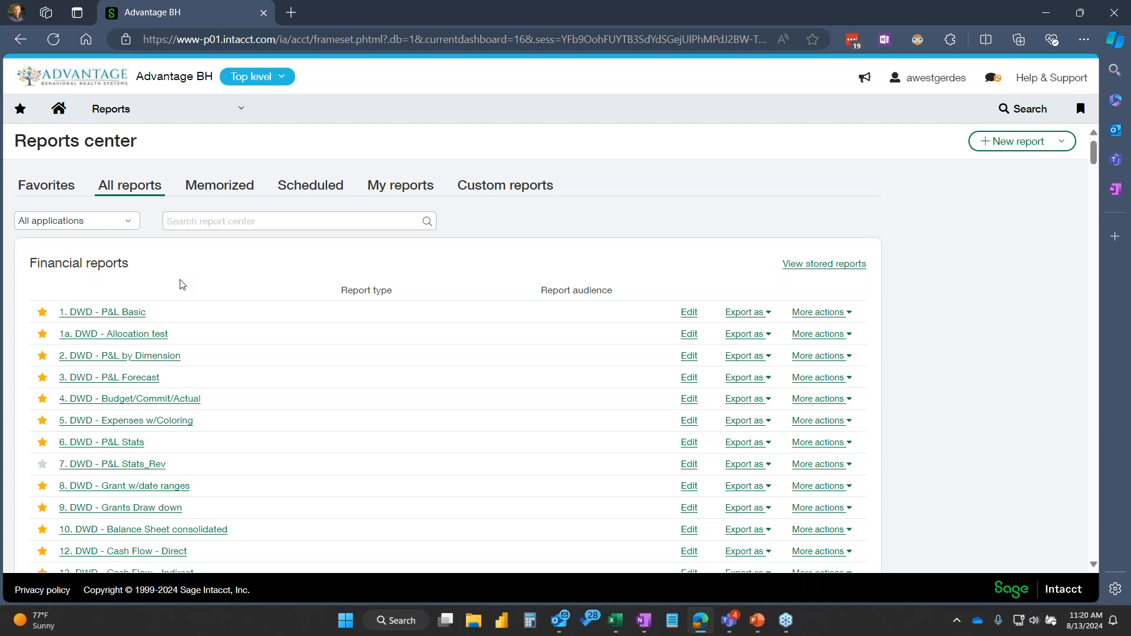
# Unfavorite and re-favorite the 1. DWD - P&L Basic report, and look through the favorited reports
pyautogui.click(41, 312)
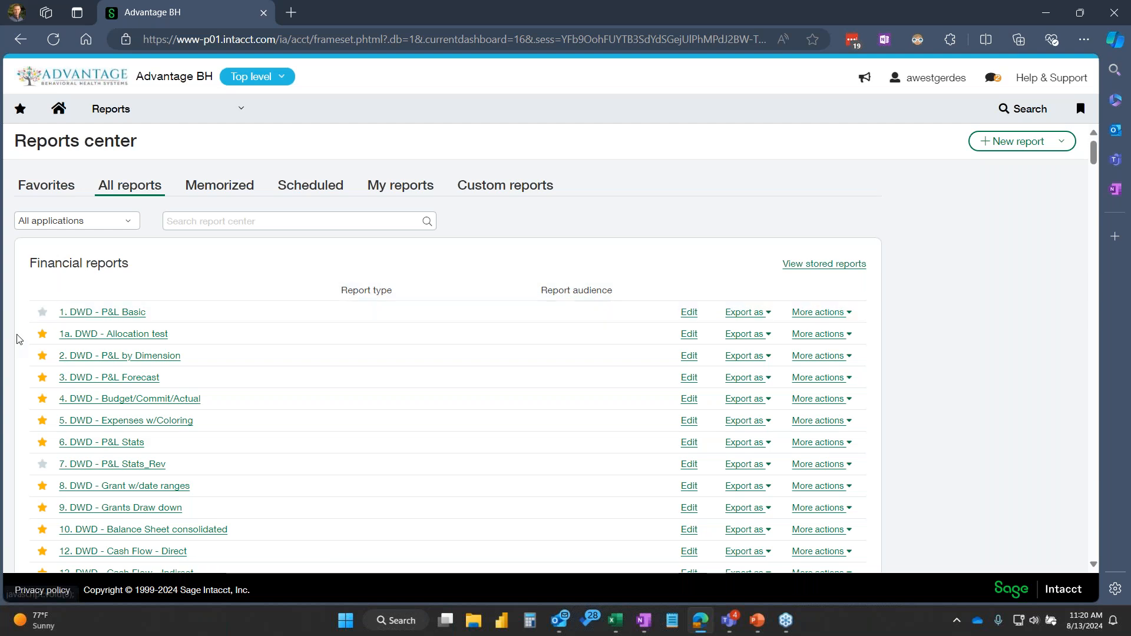
pyautogui.click(42, 315)
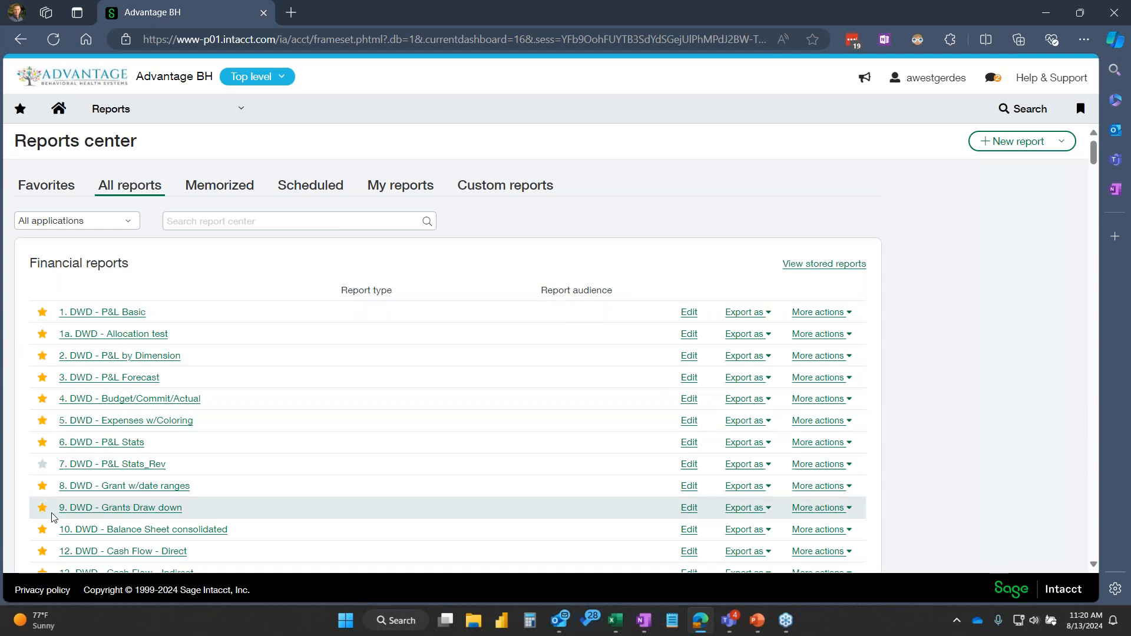
pyautogui.click(47, 188)
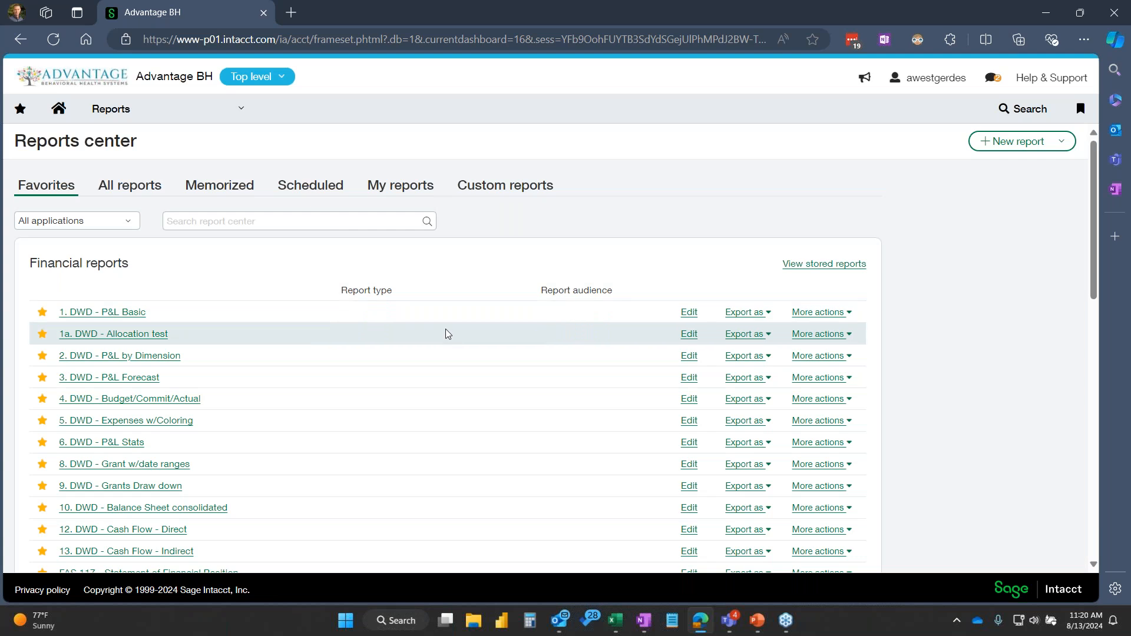
pyautogui.scroll(-2, 446, 331)
pyautogui.scroll(-1, 446, 334)
pyautogui.scroll(3, 447, 333)
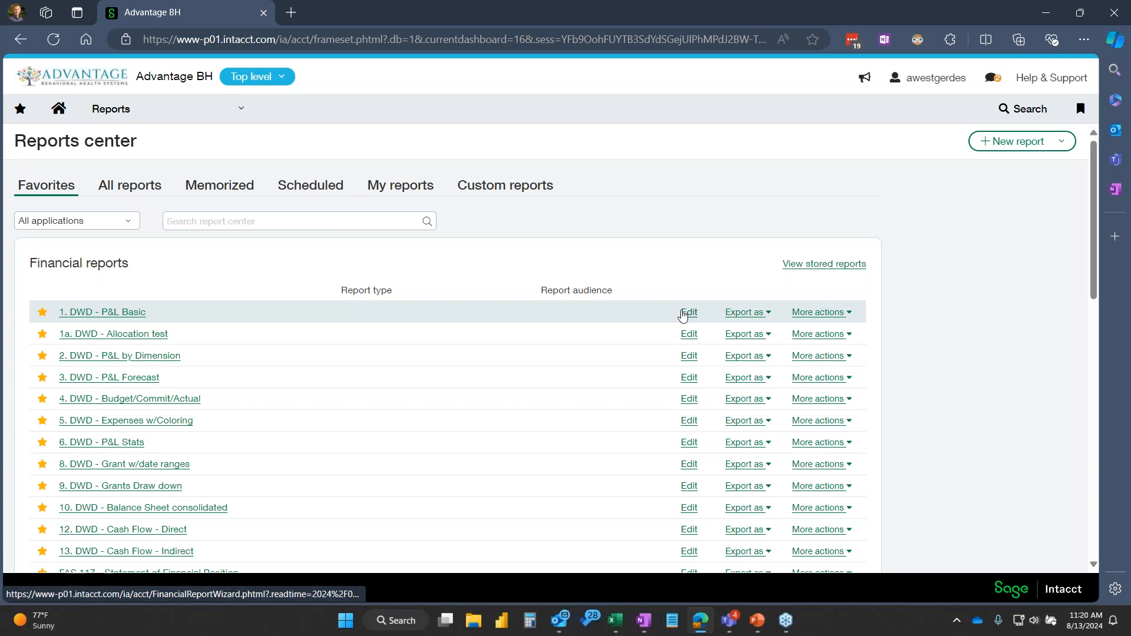
# Open the 1. DWD - P&L Basic report for editing and preview it as a live HTML report
pyautogui.click(687, 314)
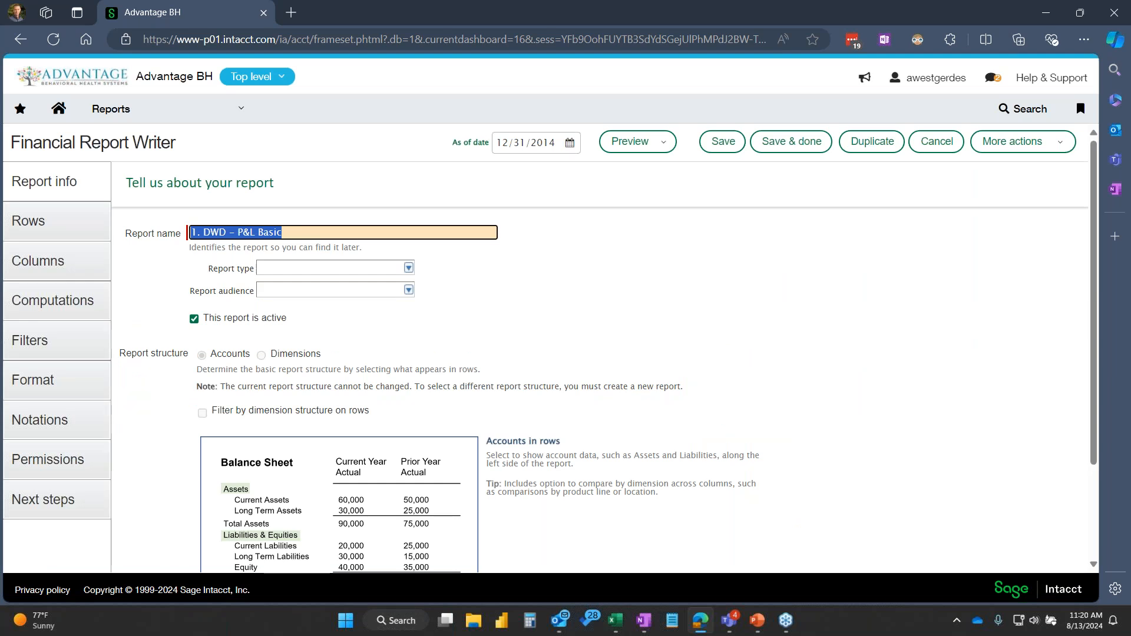
pyautogui.click(661, 145)
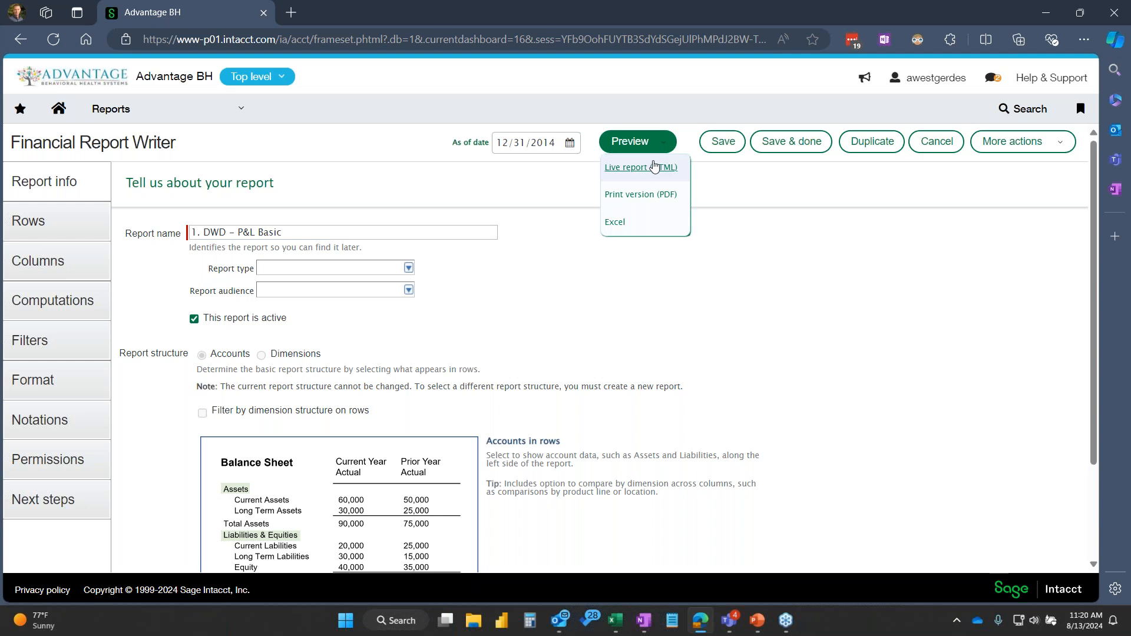
pyautogui.click(652, 168)
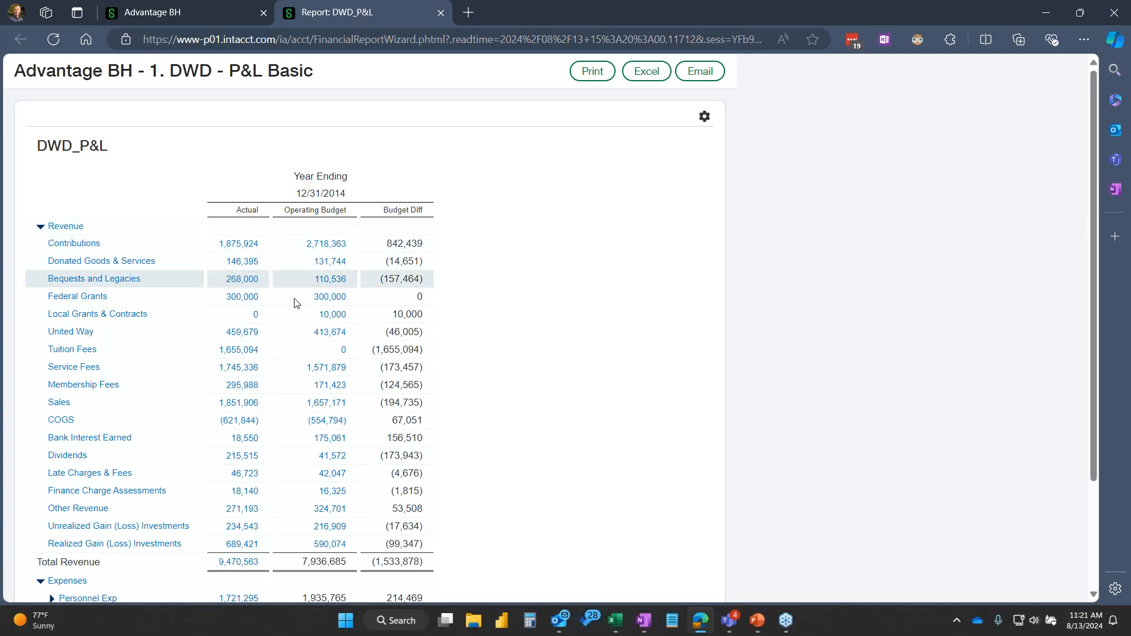
# Expand Personnel Exp in the live P&L report and examine its revenue and expense lines
pyautogui.scroll(-3, 287, 308)
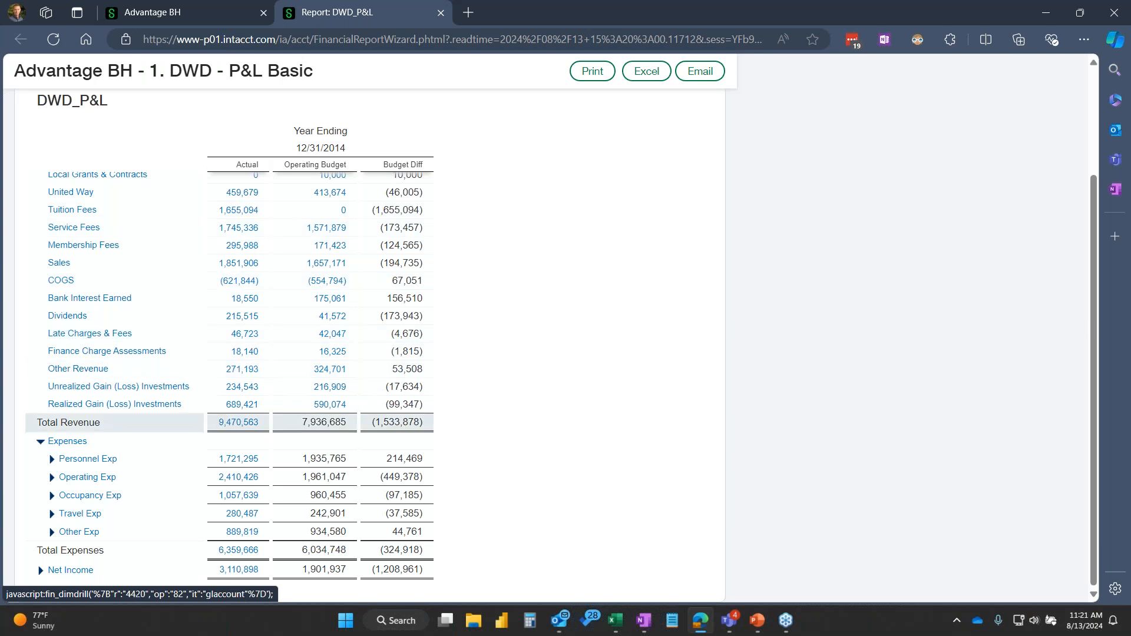
pyautogui.click(52, 460)
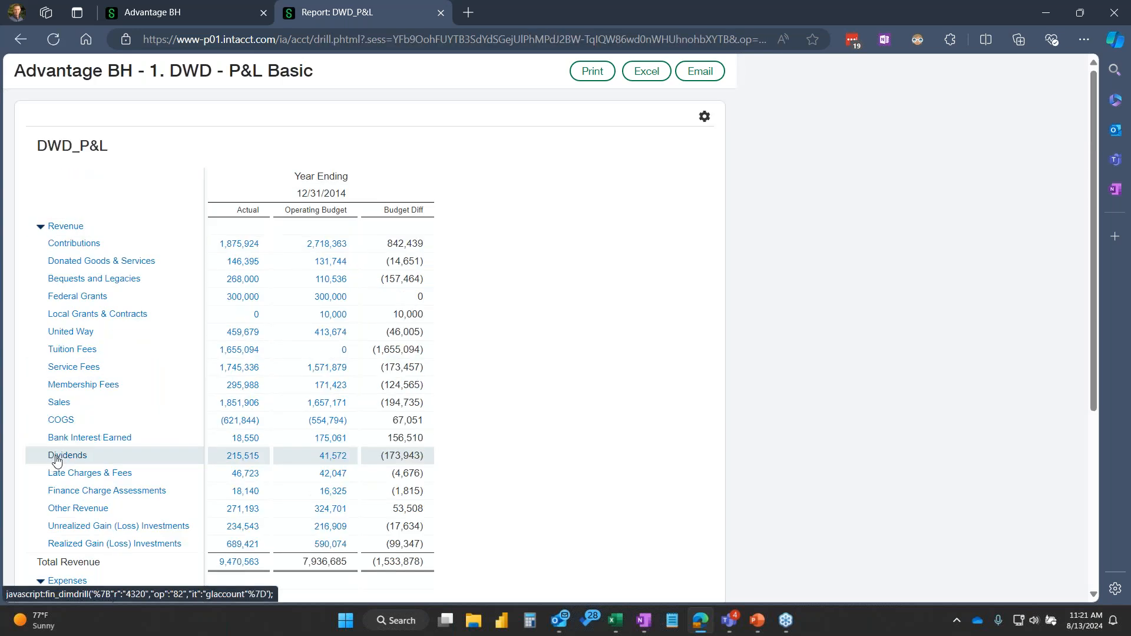
pyautogui.scroll(-3, 111, 437)
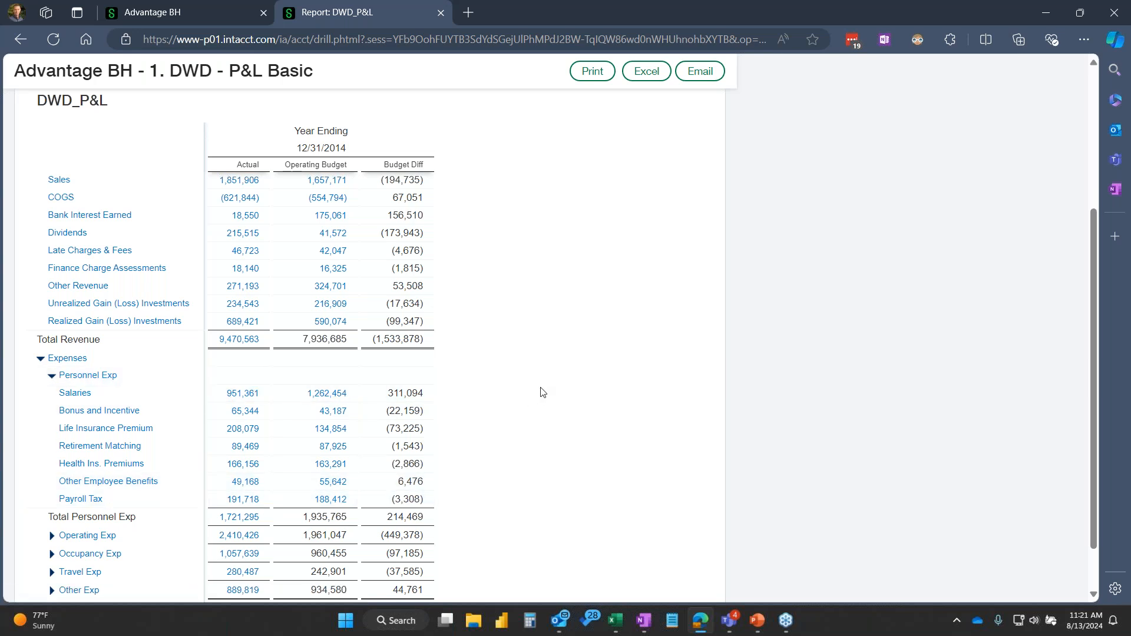
pyautogui.scroll(5, 542, 392)
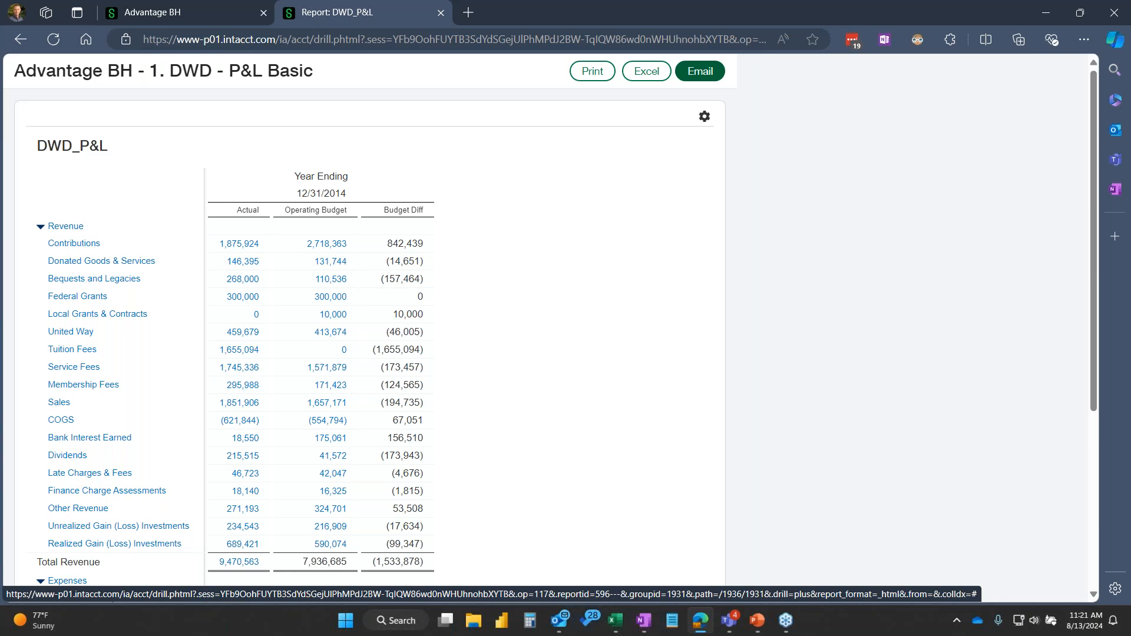
# Return to the Financial Report Writer and show the row definitions of the P&L Basic report
pyautogui.click(204, 20)
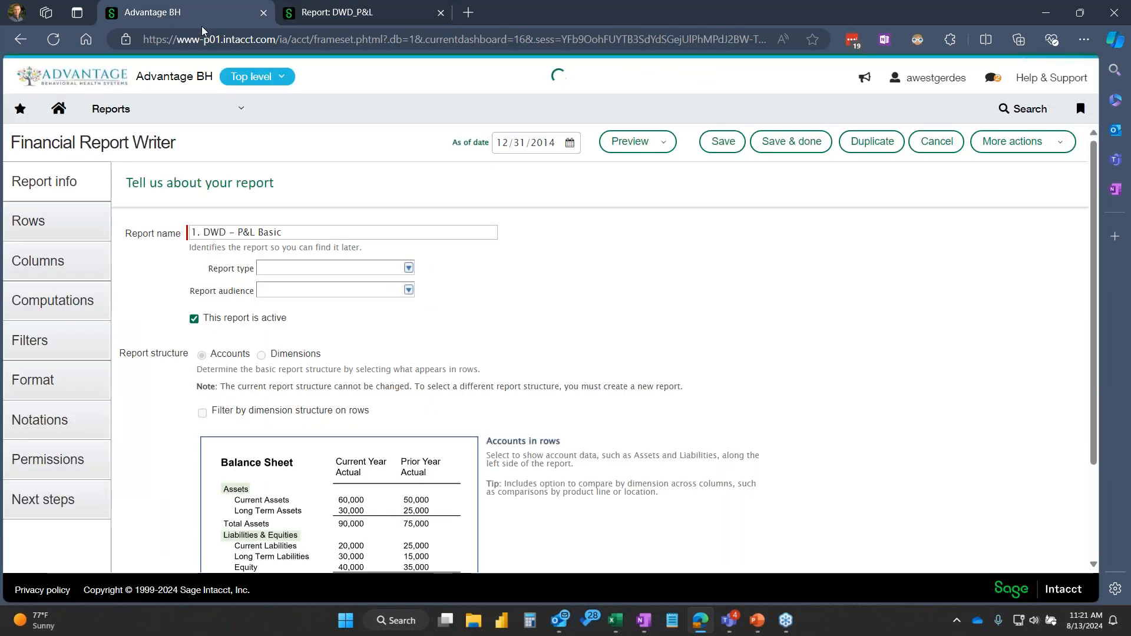
pyautogui.click(66, 225)
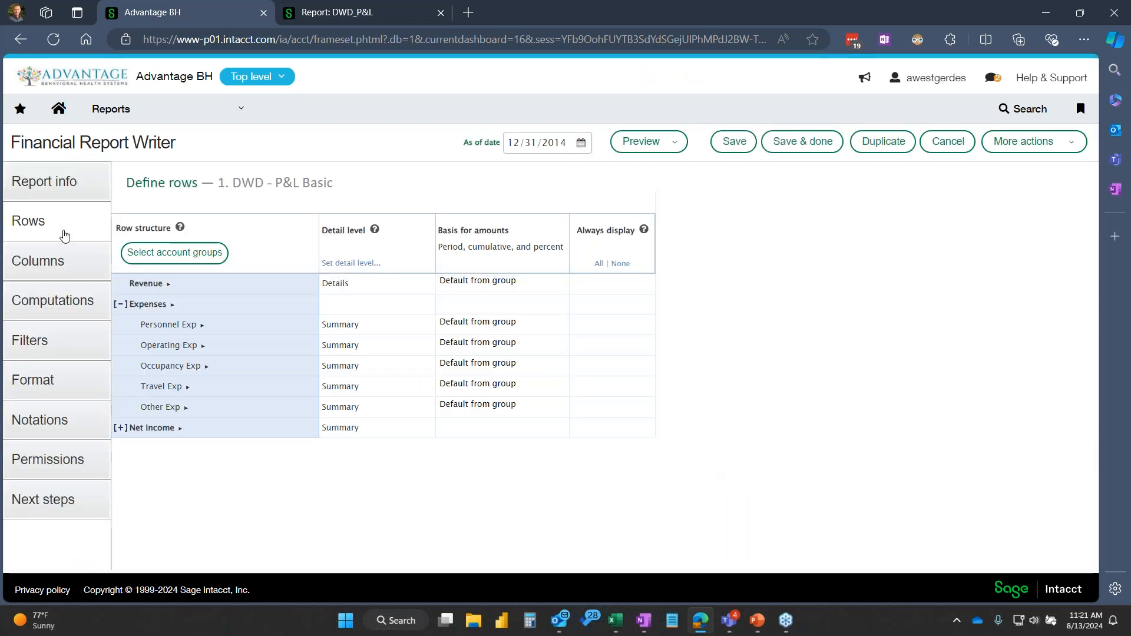
# Try including the # Charge Hours account group in the report's rows, remove it again, and discard the account group changes
pyautogui.click(188, 261)
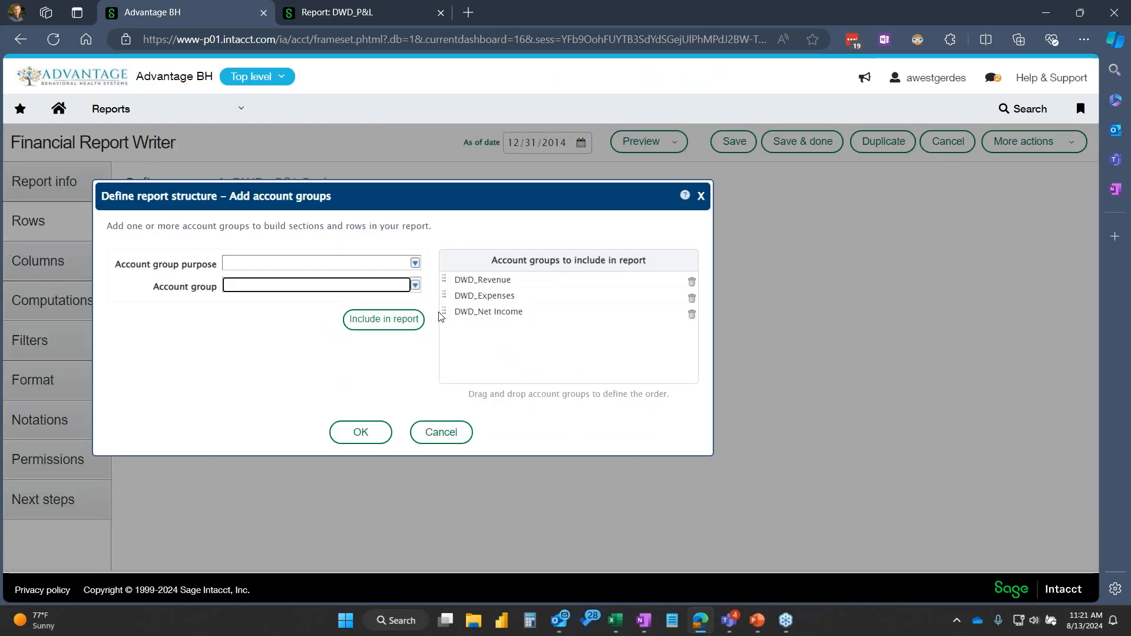
pyautogui.moveTo(445, 314)
pyautogui.mouseDown()
pyautogui.moveTo(446, 285)
pyautogui.moveTo(450, 316)
pyautogui.mouseUp()
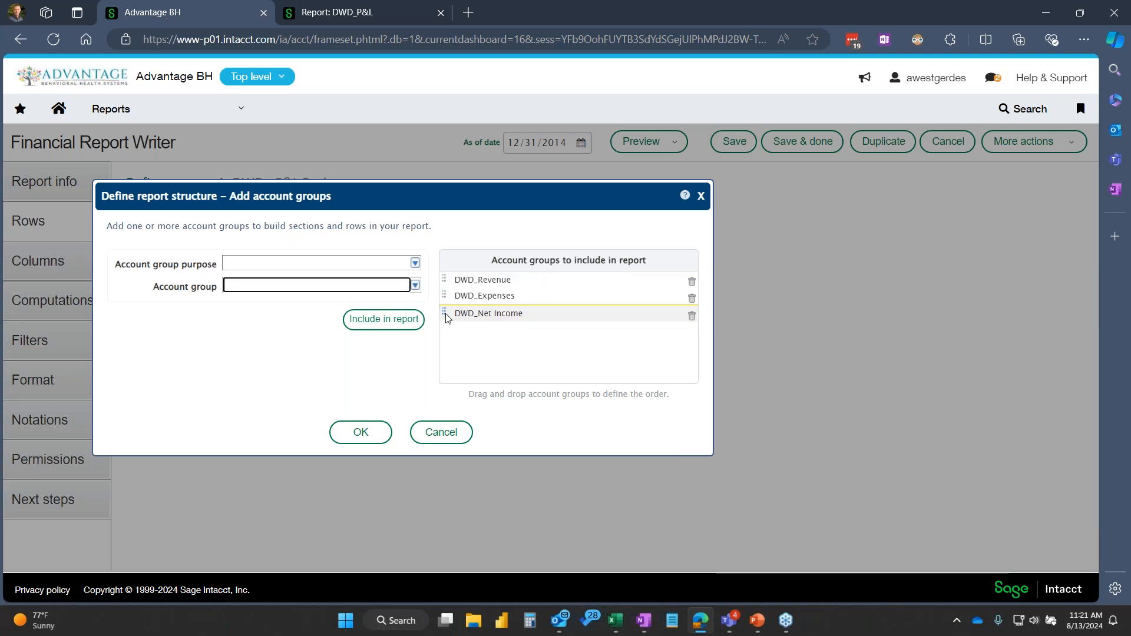
pyautogui.click(415, 285)
pyautogui.click(331, 326)
pyautogui.click(371, 319)
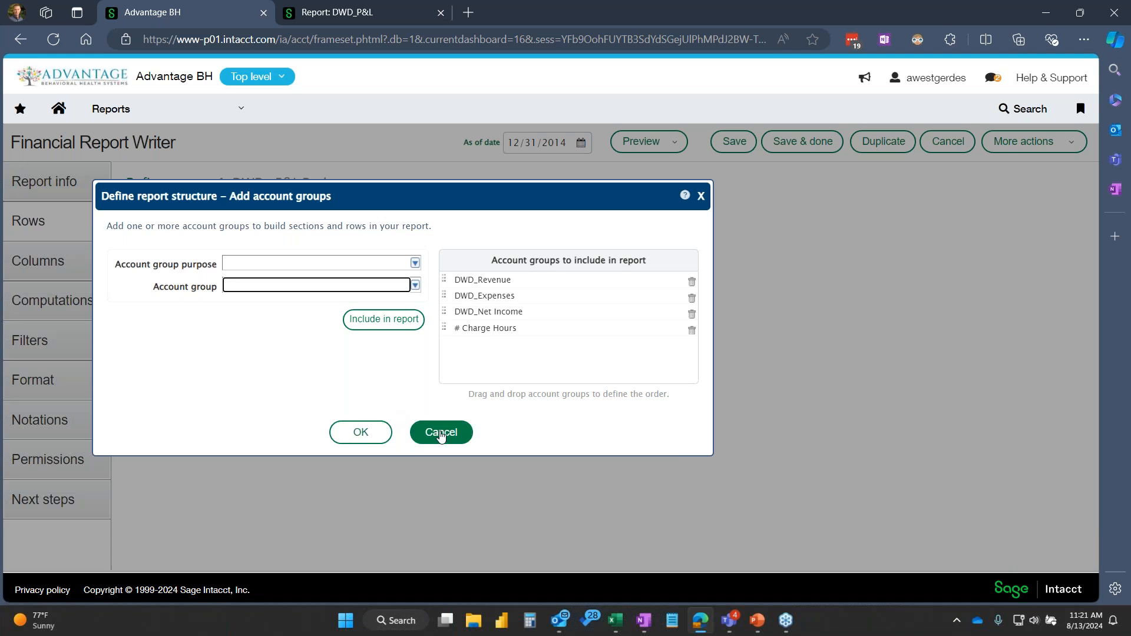
pyautogui.click(692, 330)
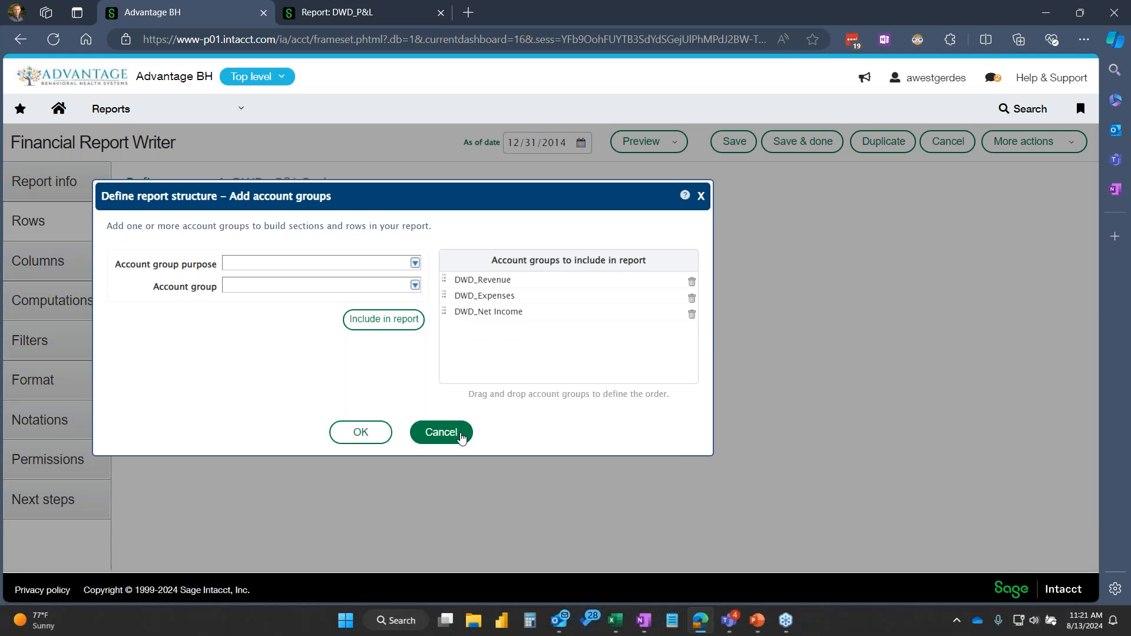
pyautogui.click(461, 438)
# Show the column definitions of the P&L Basic report and examine the first Actual column's reporting period settings
pyautogui.click(69, 270)
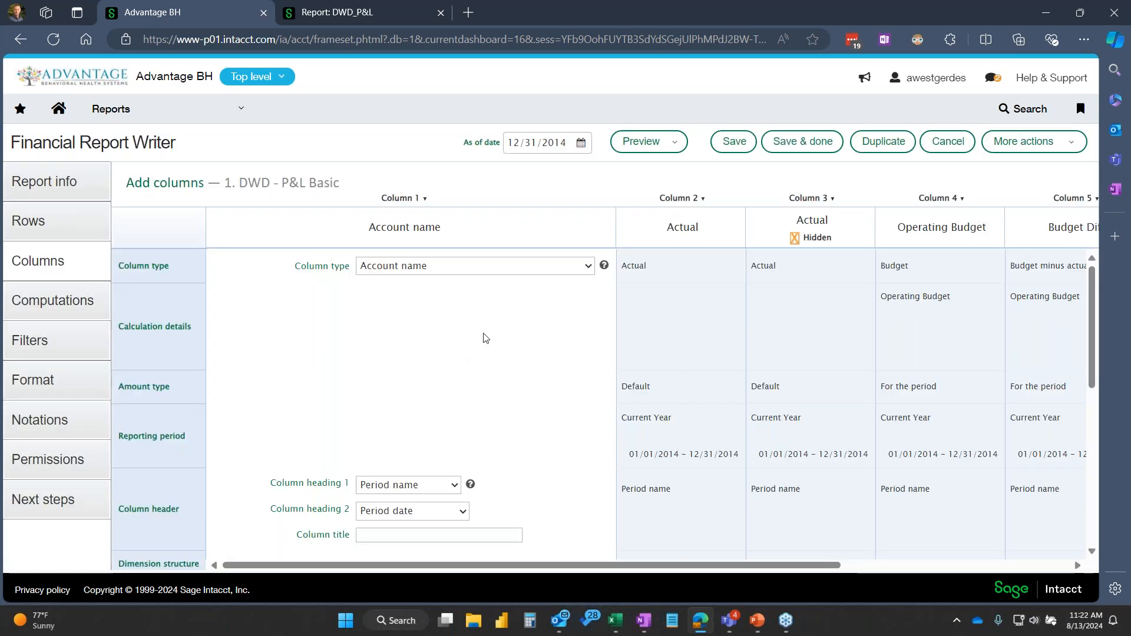
pyautogui.click(682, 199)
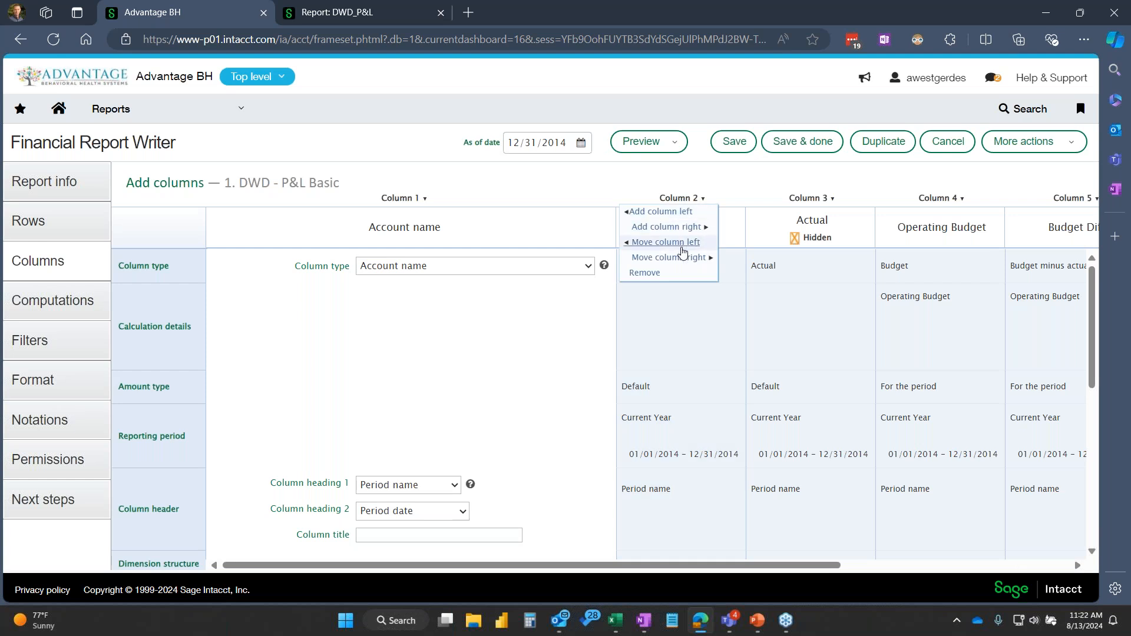
pyautogui.click(675, 334)
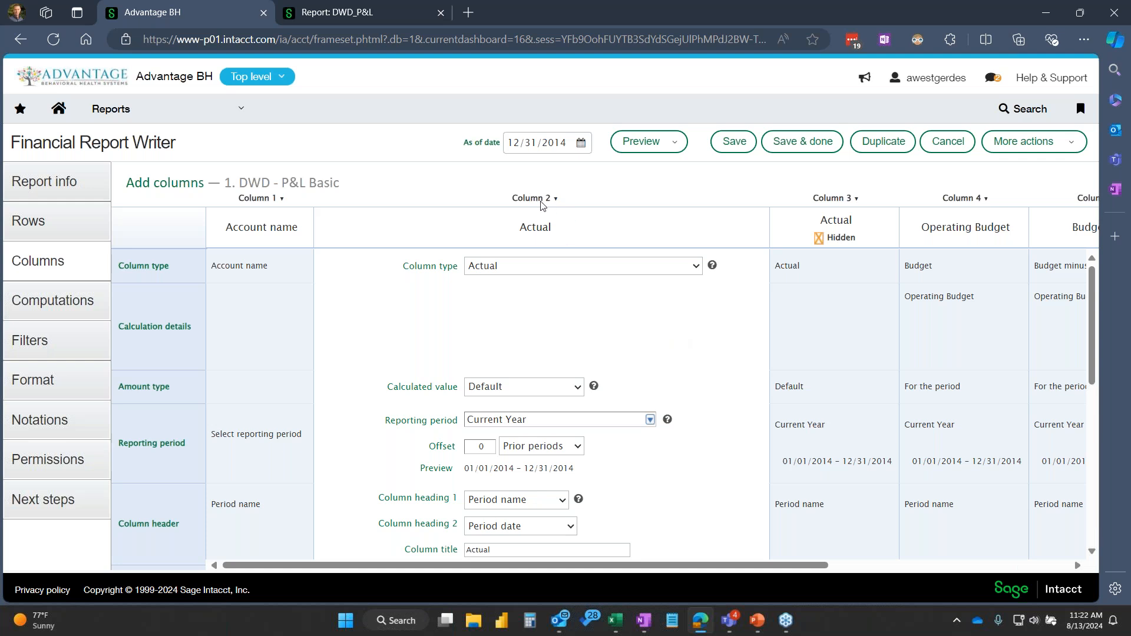
pyautogui.scroll(-2, 691, 336)
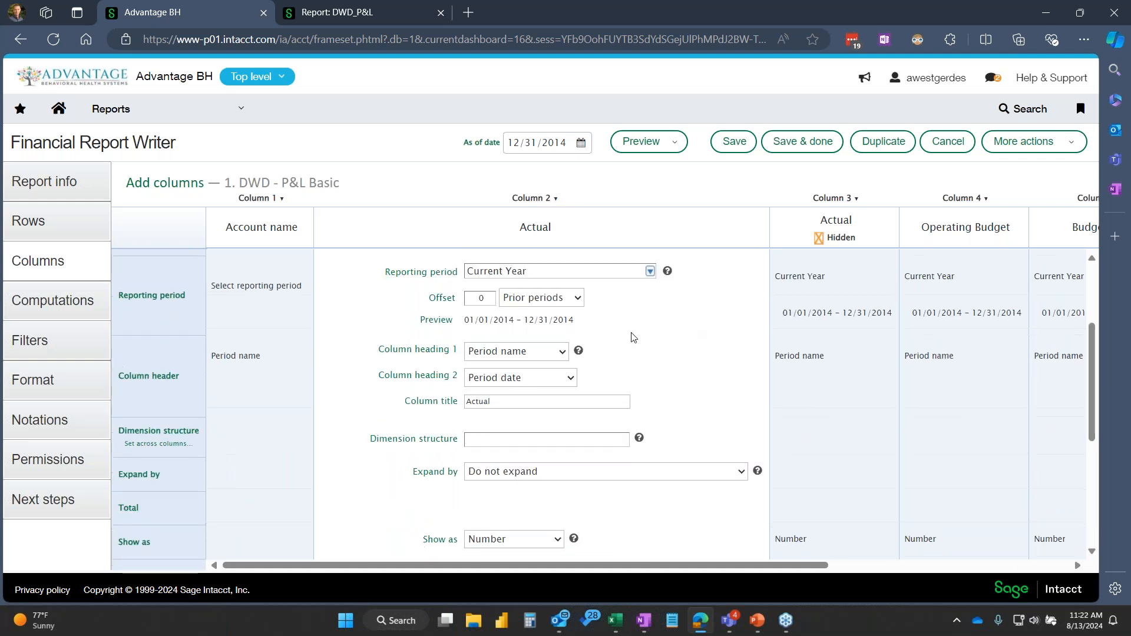
pyautogui.moveTo(489, 320); pyautogui.dragTo(574, 320)
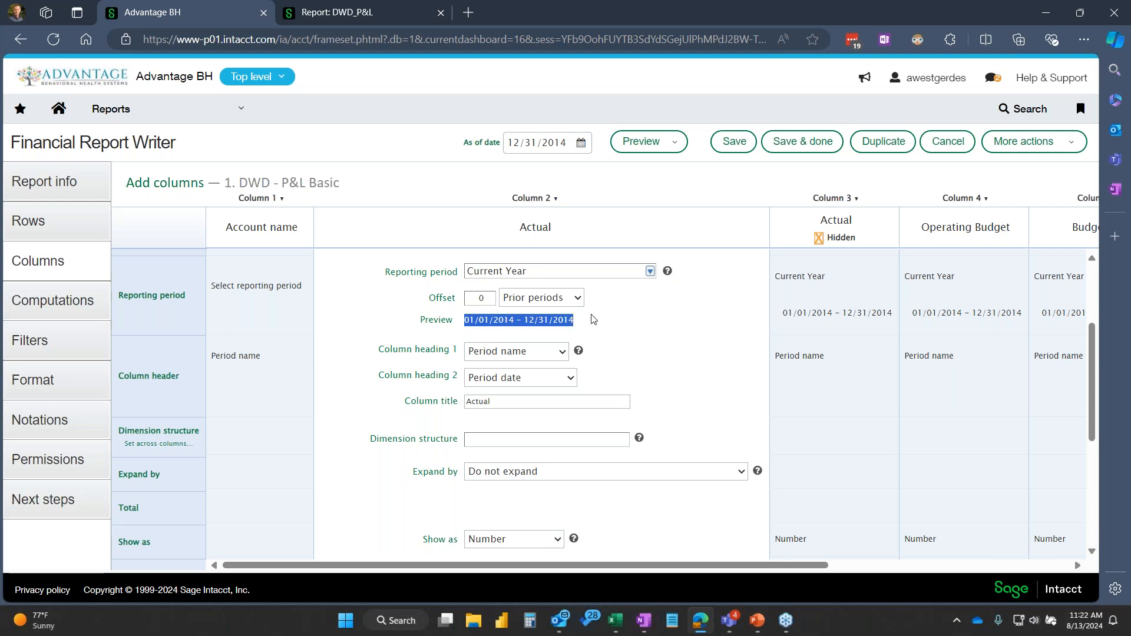
# Try offsetting the Actual column's reporting period by prior periods, and return the offset to 0
pyautogui.click(489, 294)
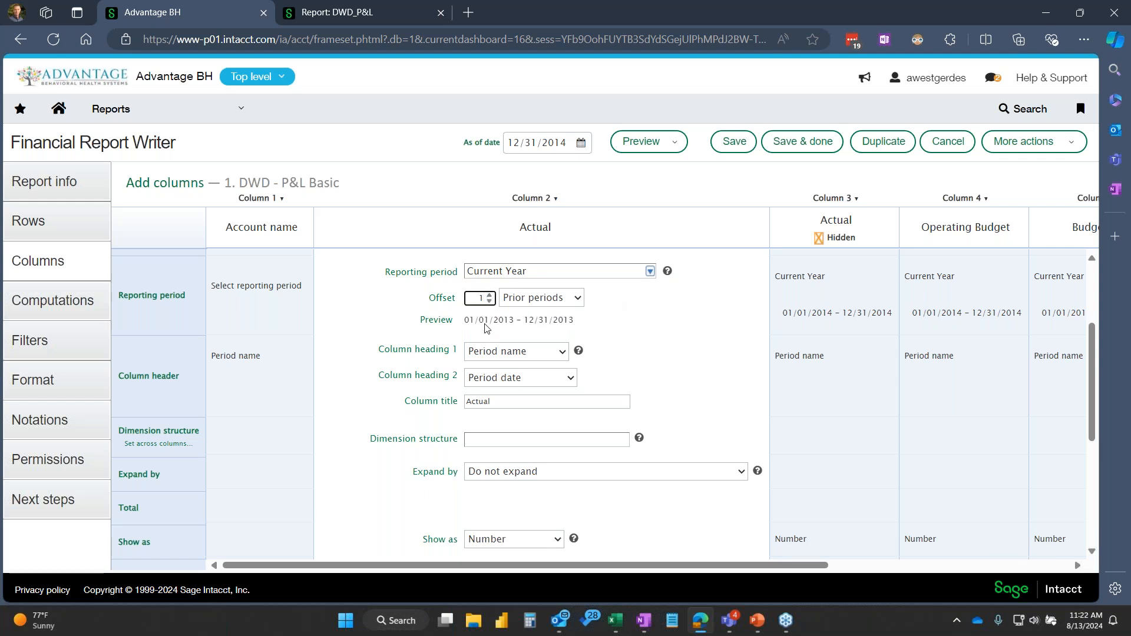
pyautogui.click(490, 295)
pyautogui.click(489, 302)
pyautogui.click(490, 301)
# Expand the Actual column by Departments, showing all levels with individual balance
pyautogui.scroll(-1, 678, 323)
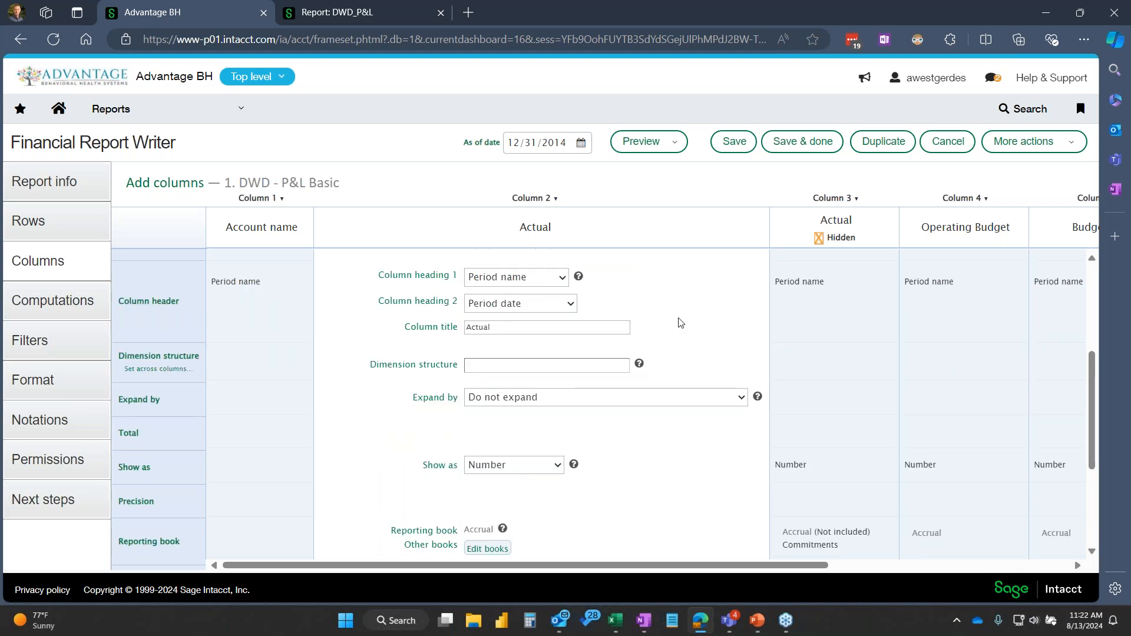
pyautogui.scroll(-1, 680, 322)
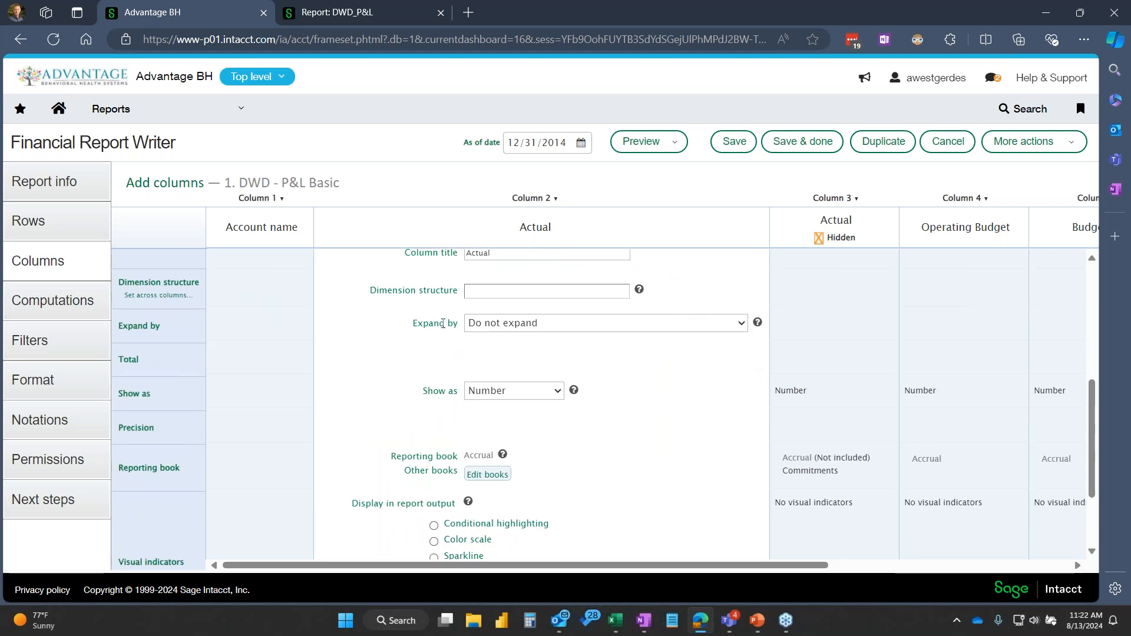
pyautogui.click(740, 327)
pyautogui.click(602, 371)
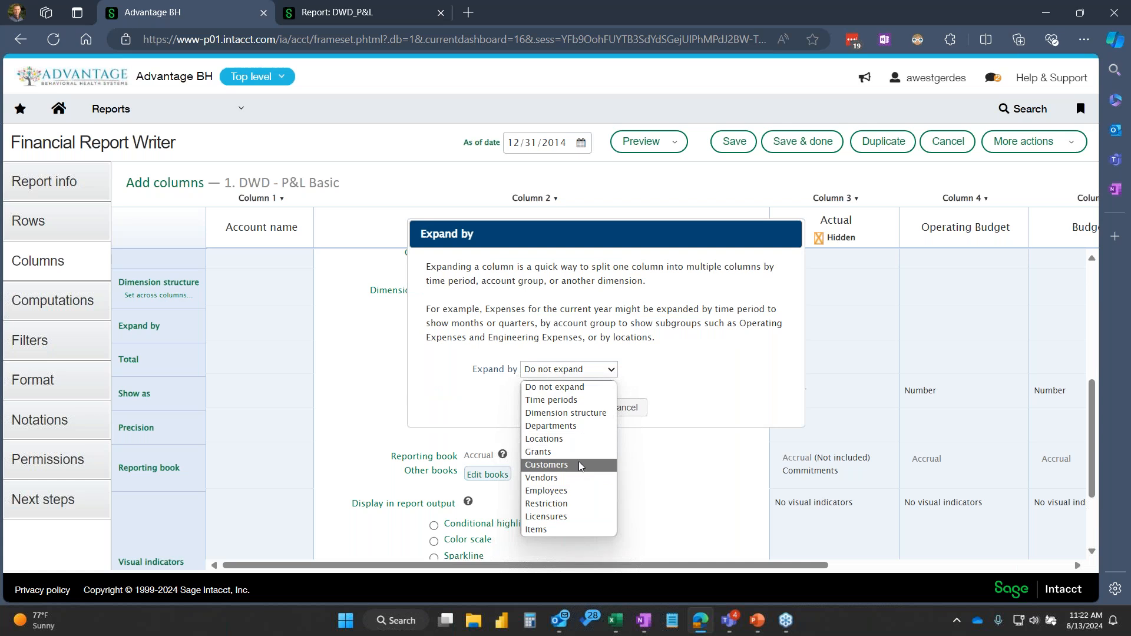
pyautogui.click(573, 426)
pyautogui.click(634, 389)
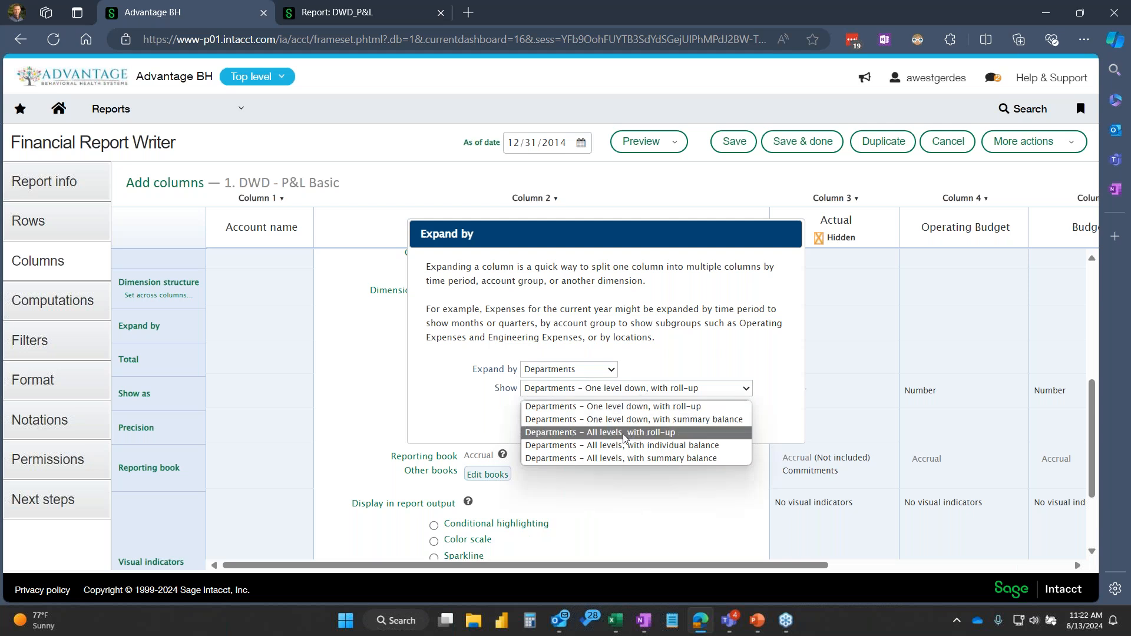
pyautogui.click(592, 442)
pyautogui.click(581, 423)
# Preview the department-expanded report as live HTML and examine its department, Operating Budget and Budget Diff columns
pyautogui.click(642, 142)
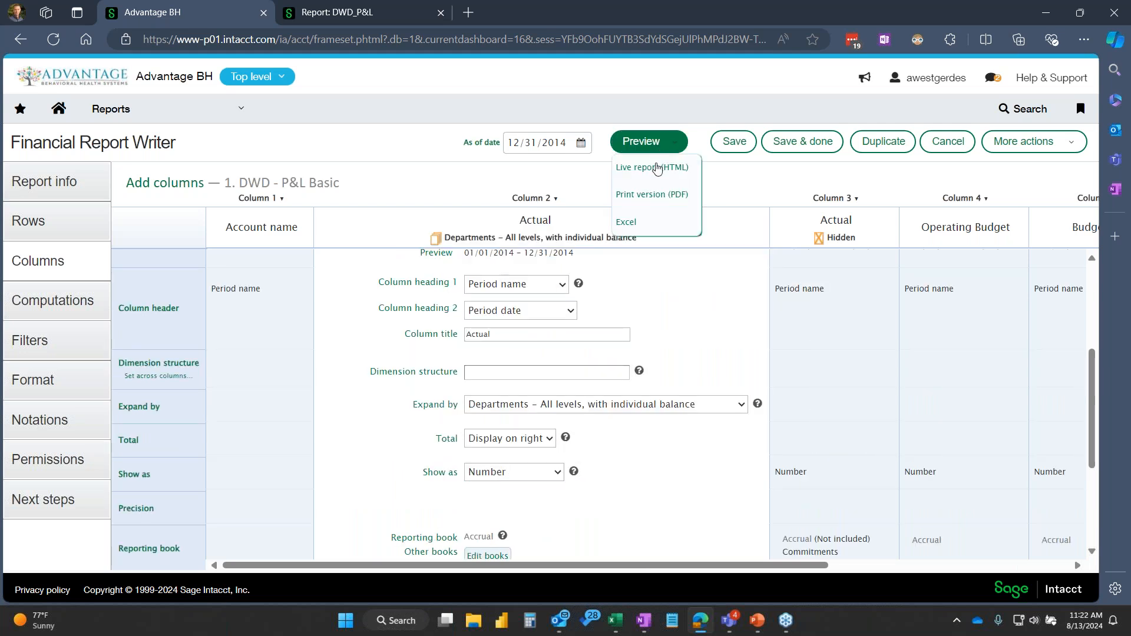
pyautogui.click(653, 166)
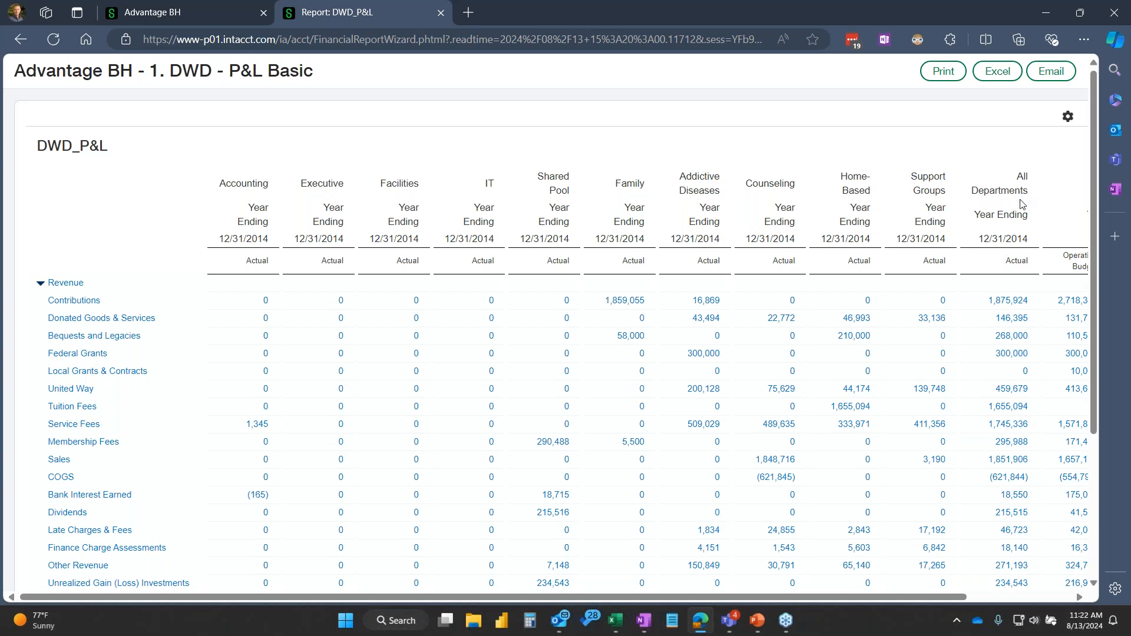
pyautogui.hscroll(3, 1019, 207)
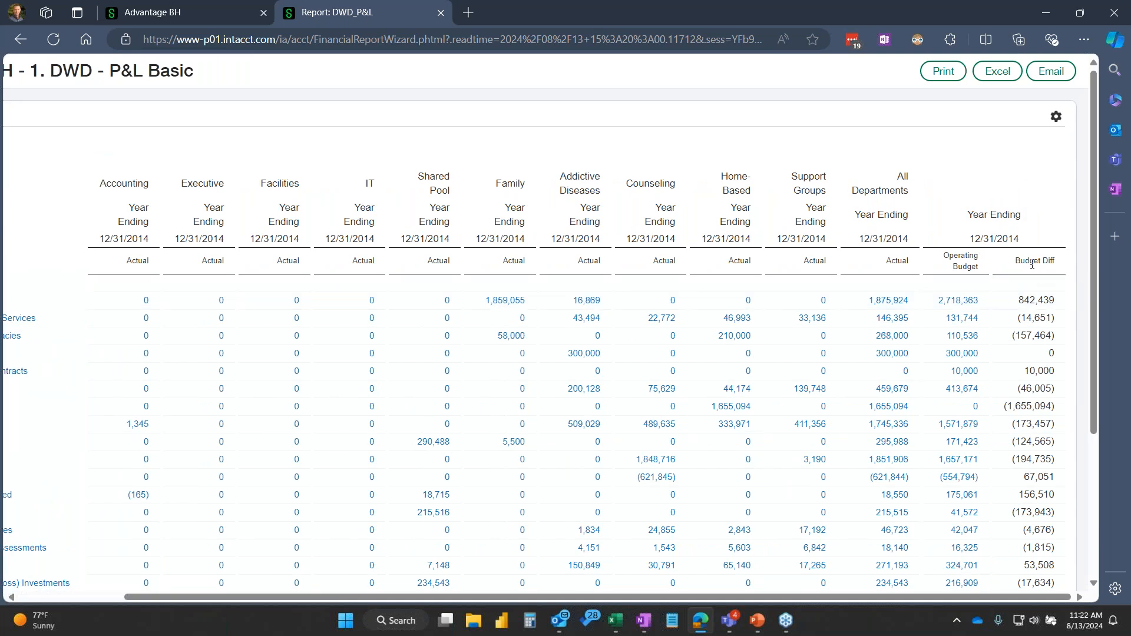
pyautogui.hscroll(-3, 1035, 262)
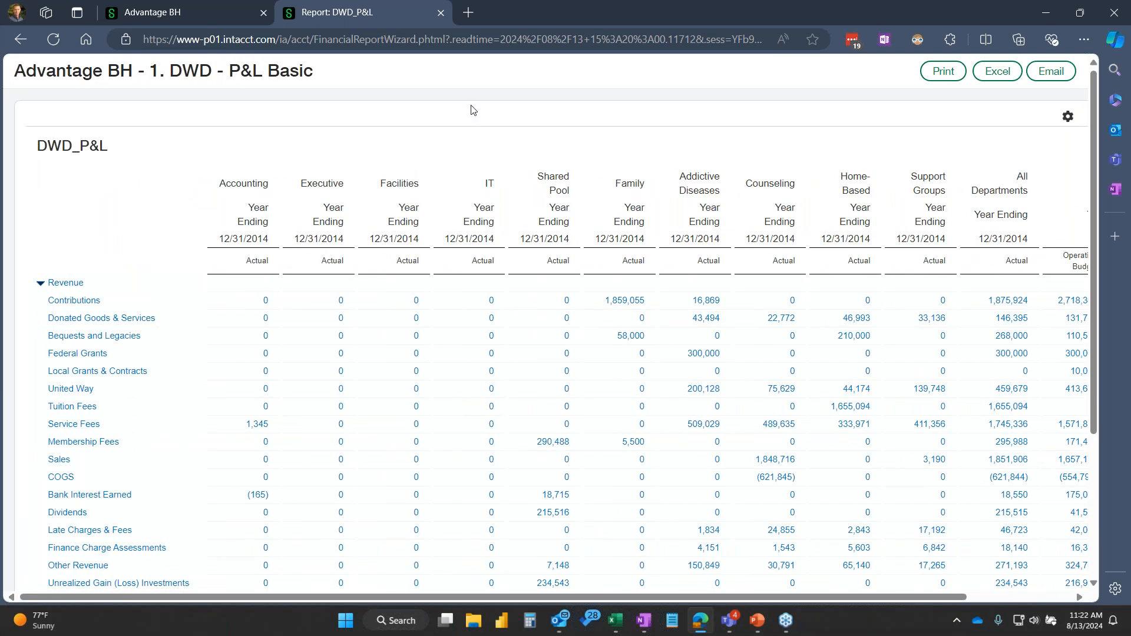
# Return to the Financial Report Writer and change the Actual column's expansion to Time periods with Expand months
pyautogui.click(242, 15)
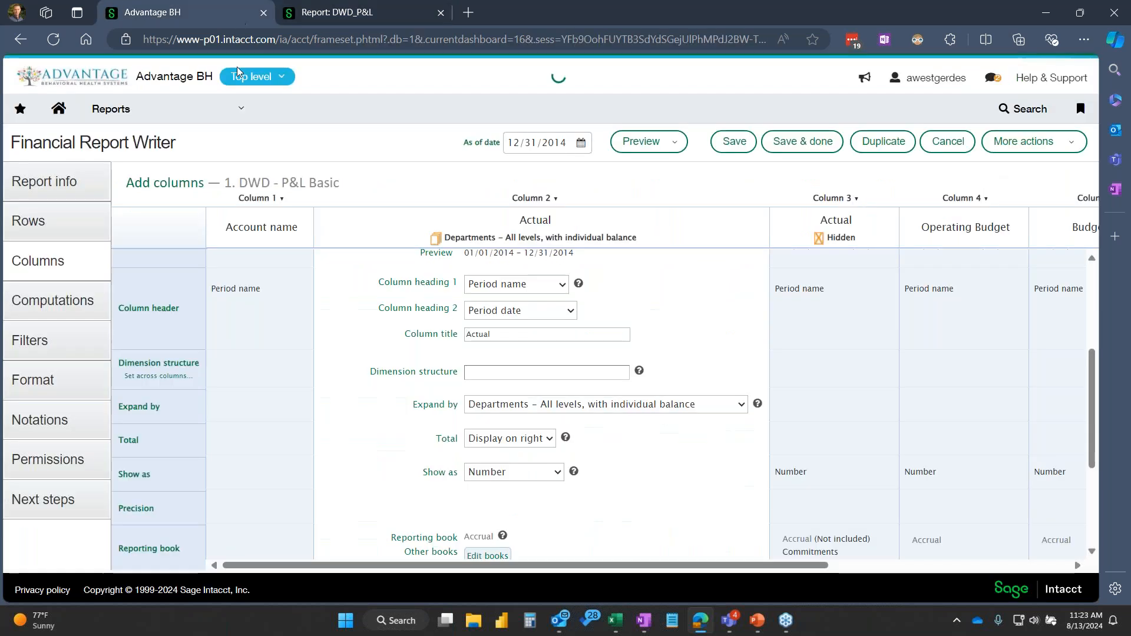
pyautogui.click(738, 407)
pyautogui.click(610, 442)
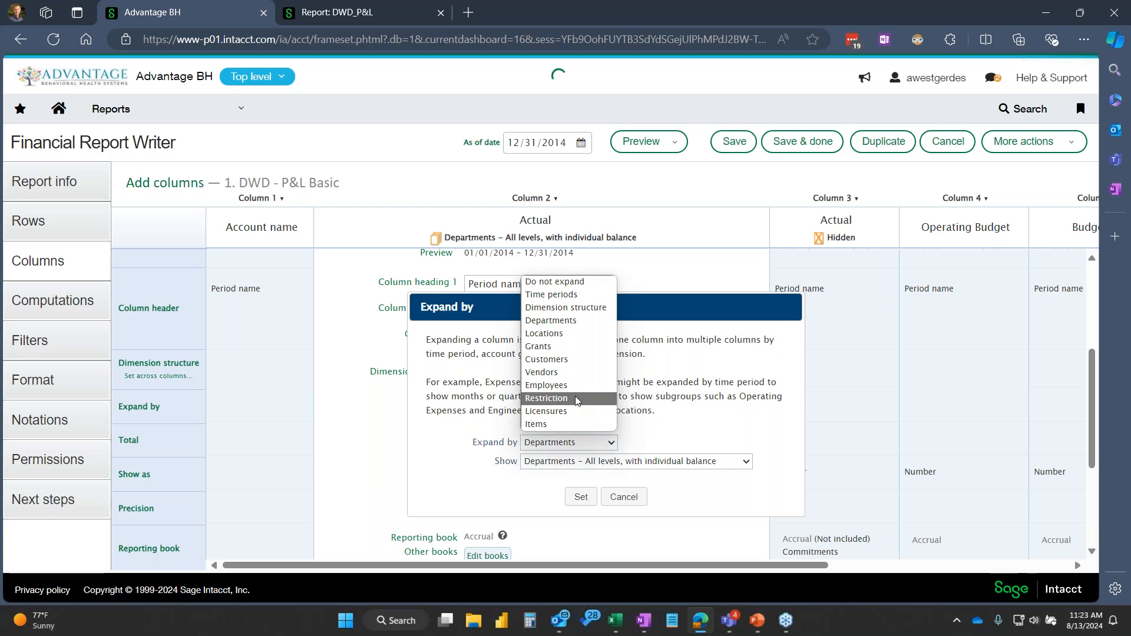
pyautogui.click(554, 295)
pyautogui.click(598, 463)
pyautogui.click(586, 490)
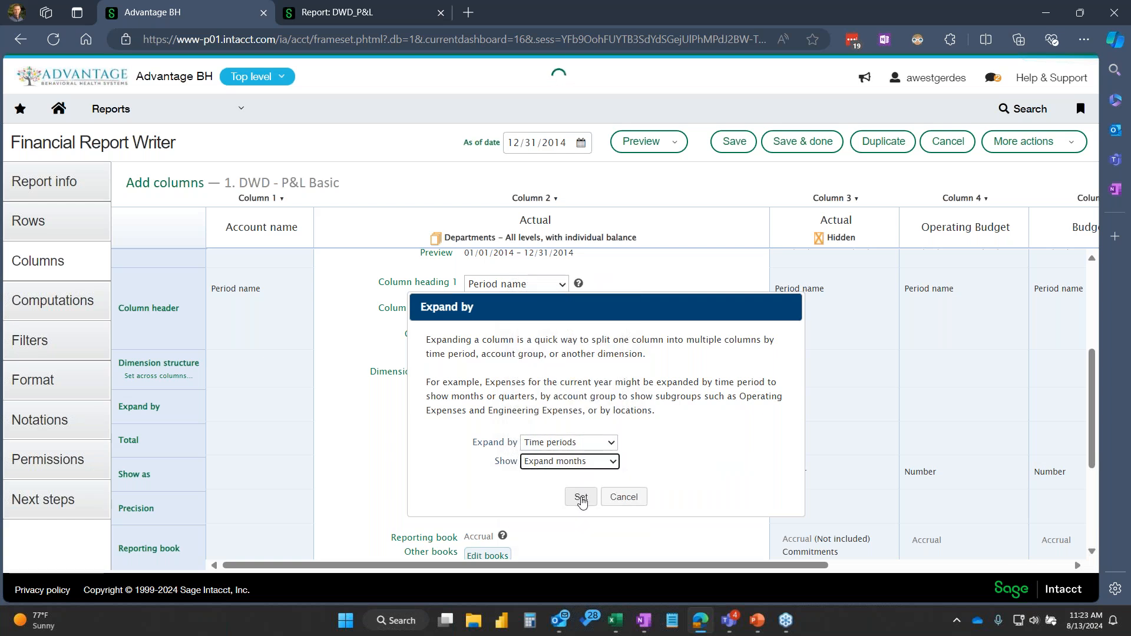
pyautogui.click(581, 497)
# Preview the month-expanded P&L Basic report as live HTML and examine its month column headings
pyautogui.click(675, 143)
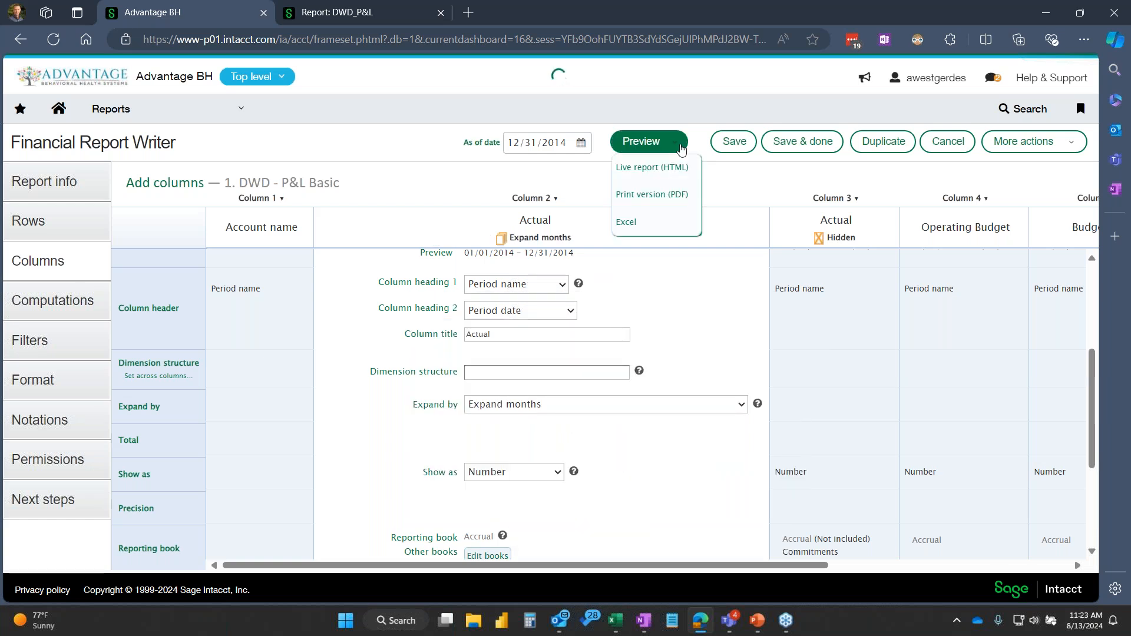
pyautogui.click(675, 166)
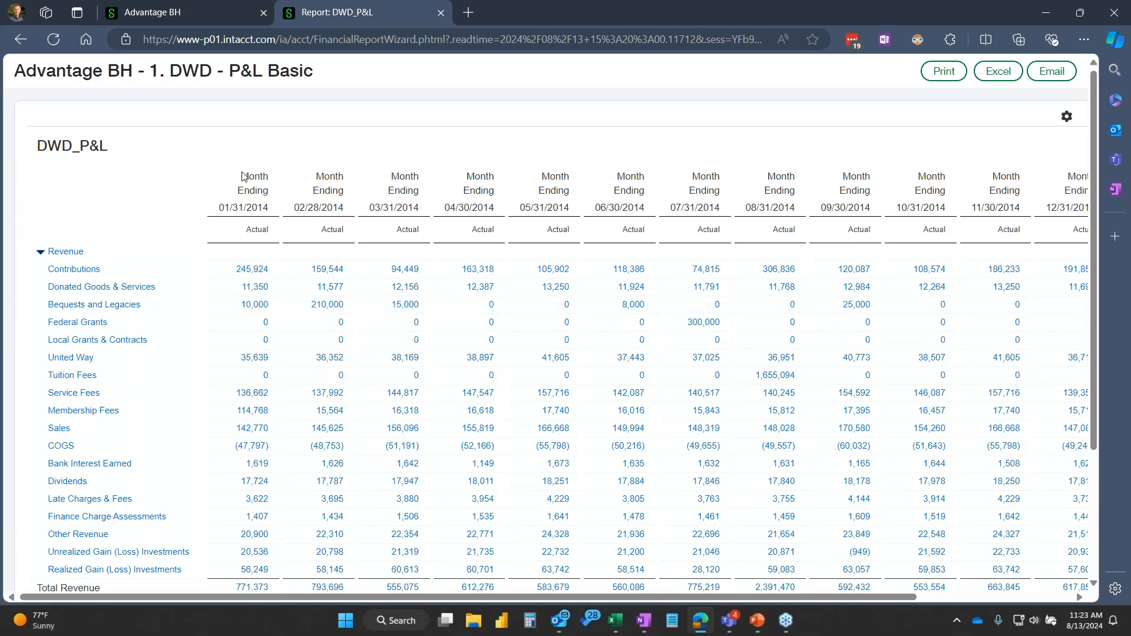
pyautogui.moveTo(240, 176); pyautogui.dragTo(258, 206)
pyautogui.click(311, 204)
# Freeze the first column of the live P&L report and look across its monthly columns
pyautogui.click(1067, 117)
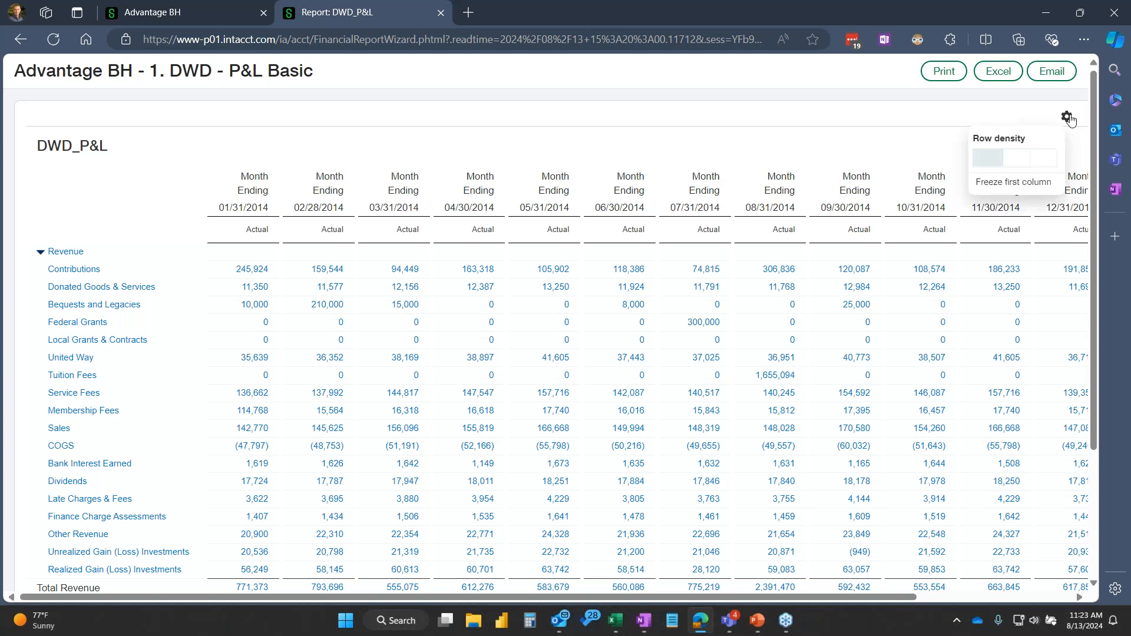
pyautogui.click(1017, 183)
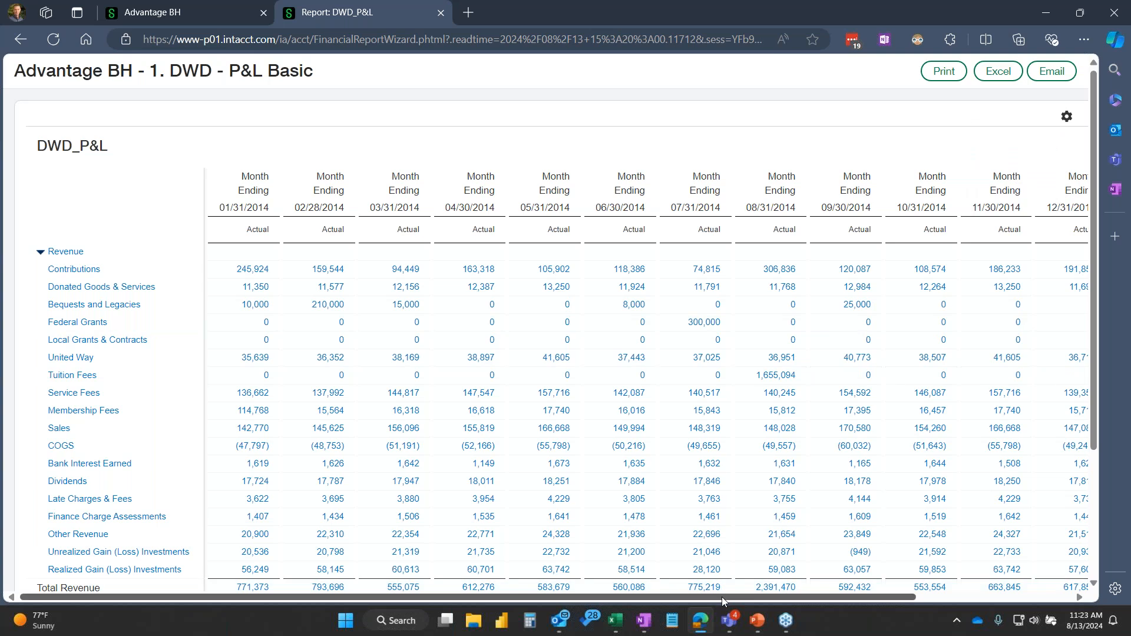
pyautogui.moveTo(724, 597)
pyautogui.mouseDown()
pyautogui.moveTo(959, 597)
pyautogui.moveTo(724, 598)
pyautogui.mouseUp()
# Return to the Financial Report Writer and show the report's next-step options for favorites, dashboards, scheduling and report groups
pyautogui.click(225, 19)
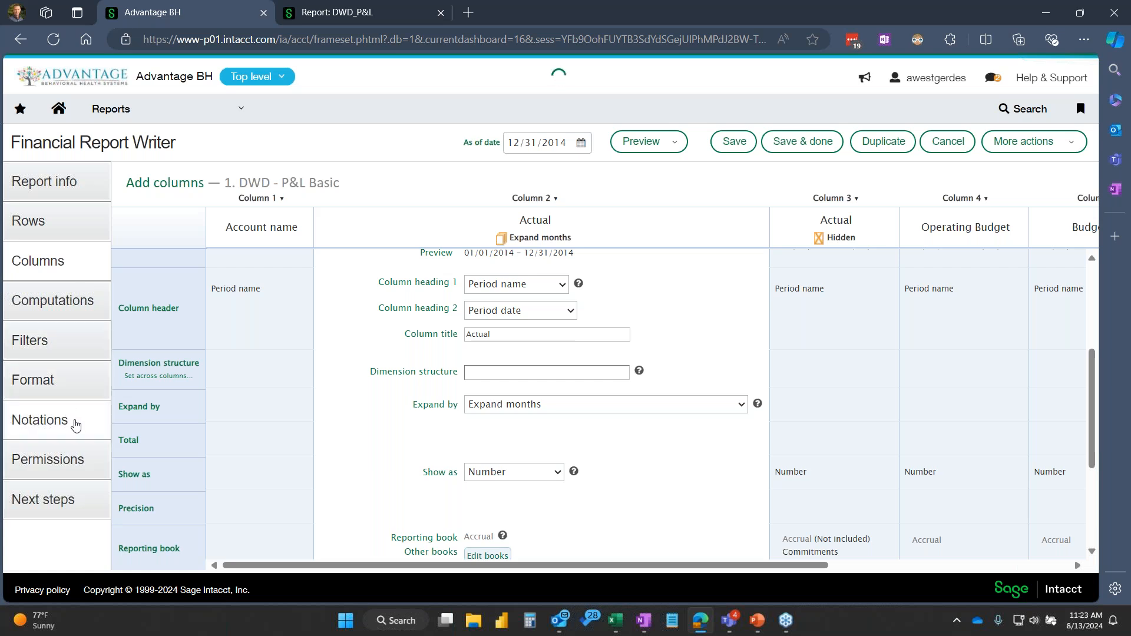
pyautogui.click(76, 501)
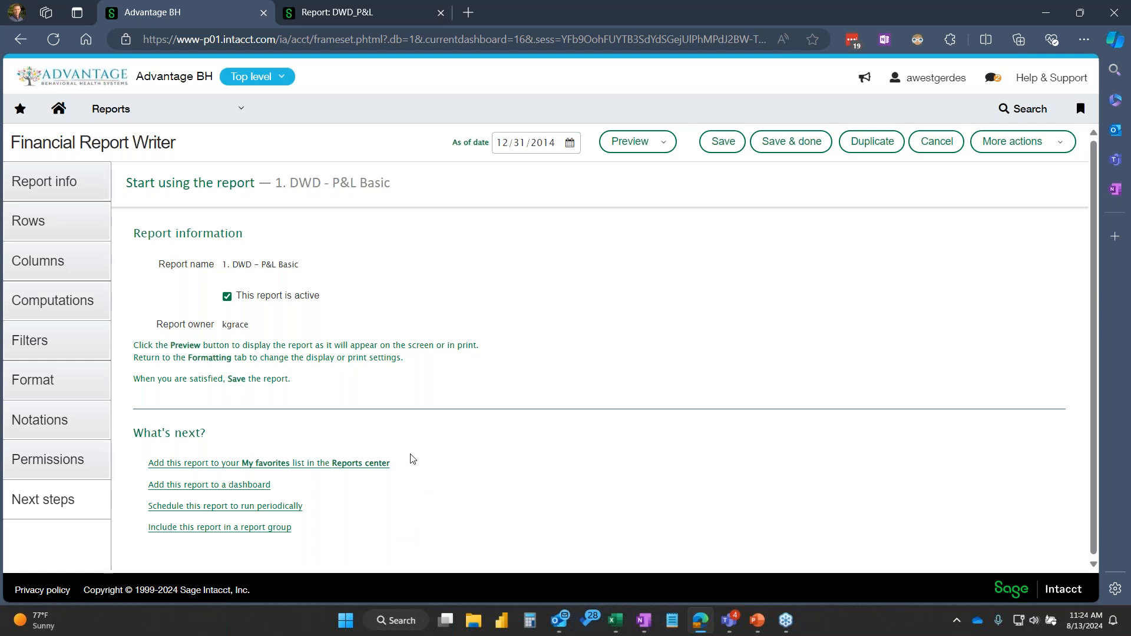
# Show the favorite reports in the Reports center and run the 8. DWD - Grant w/date ranges report
pyautogui.click(244, 109)
pyautogui.click(313, 202)
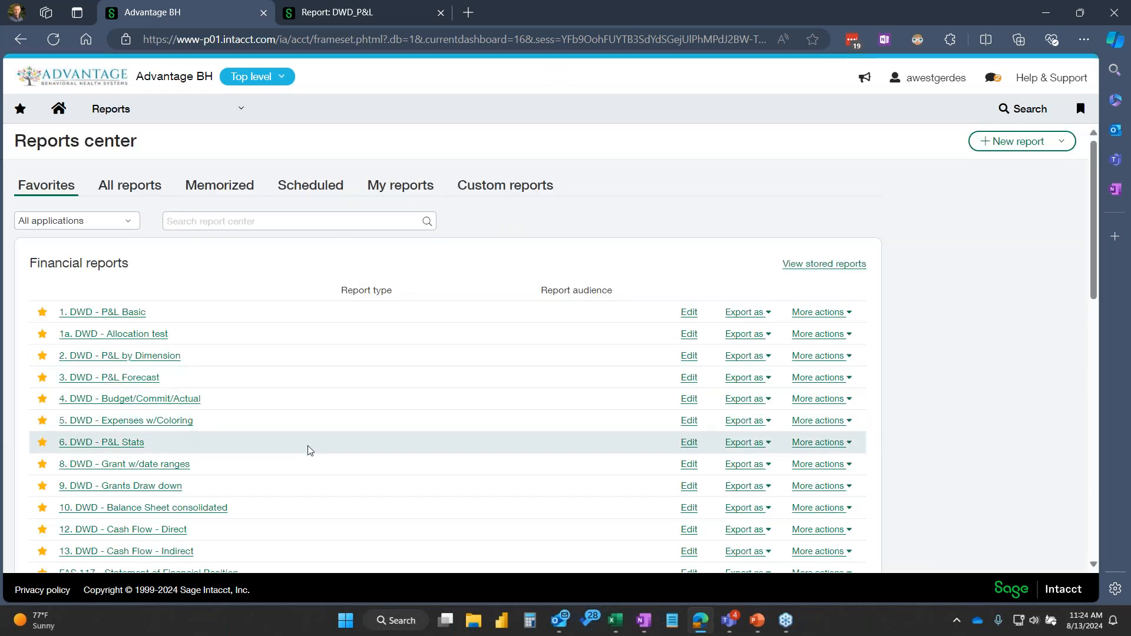
pyautogui.click(167, 465)
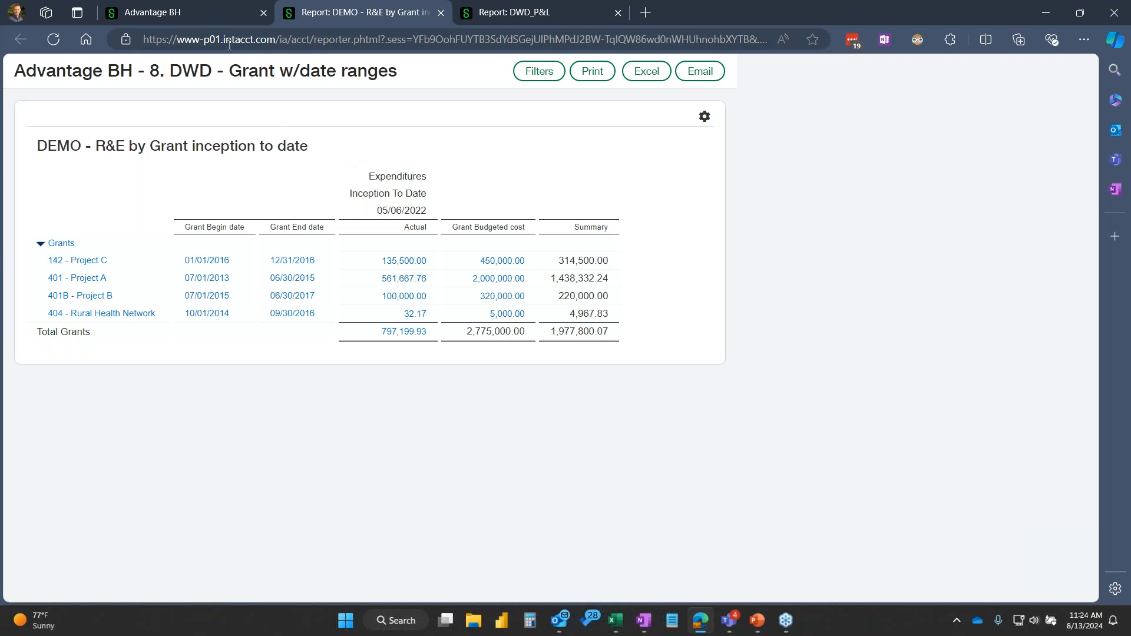
# Show the General Ledger journal entries list, view its transaction import options, and close them without importing
pyautogui.click(225, 12)
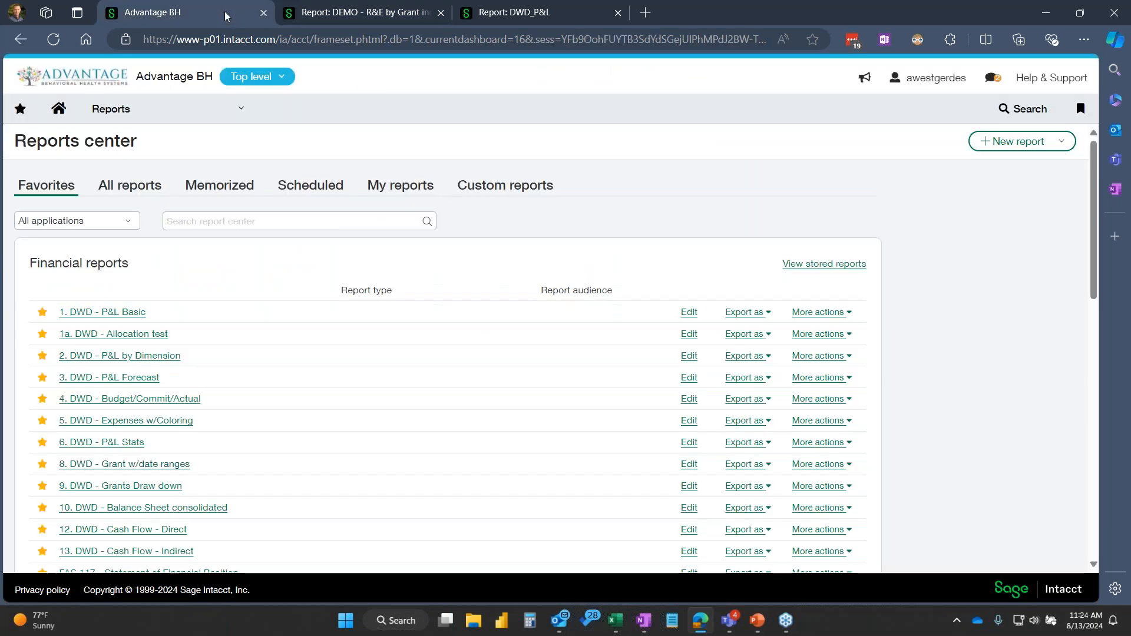
pyautogui.click(231, 114)
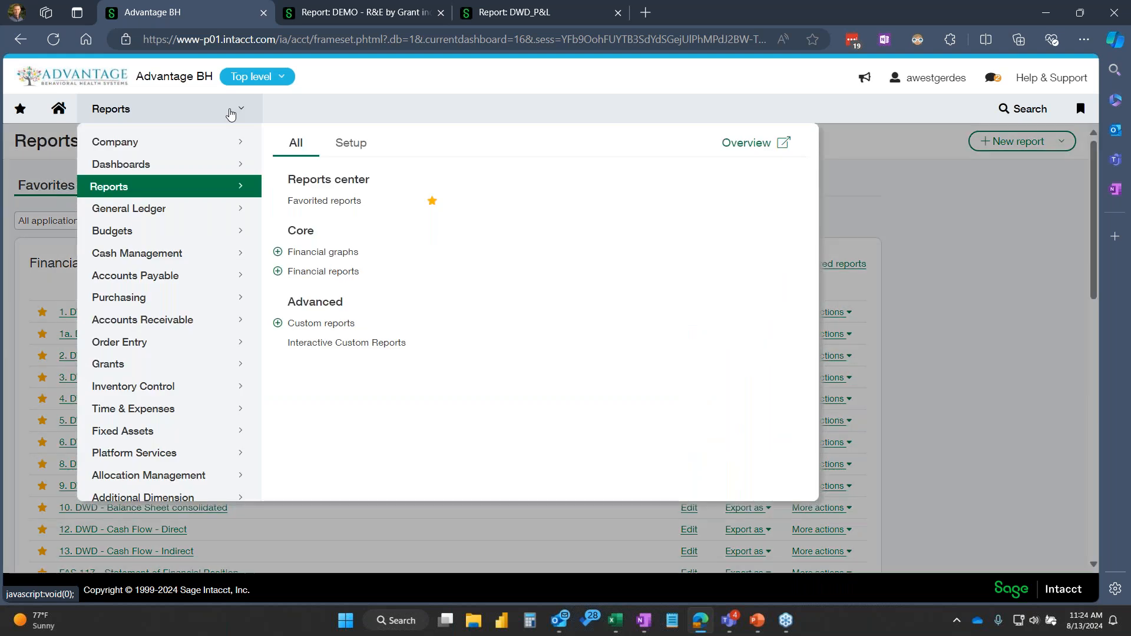
pyautogui.click(196, 214)
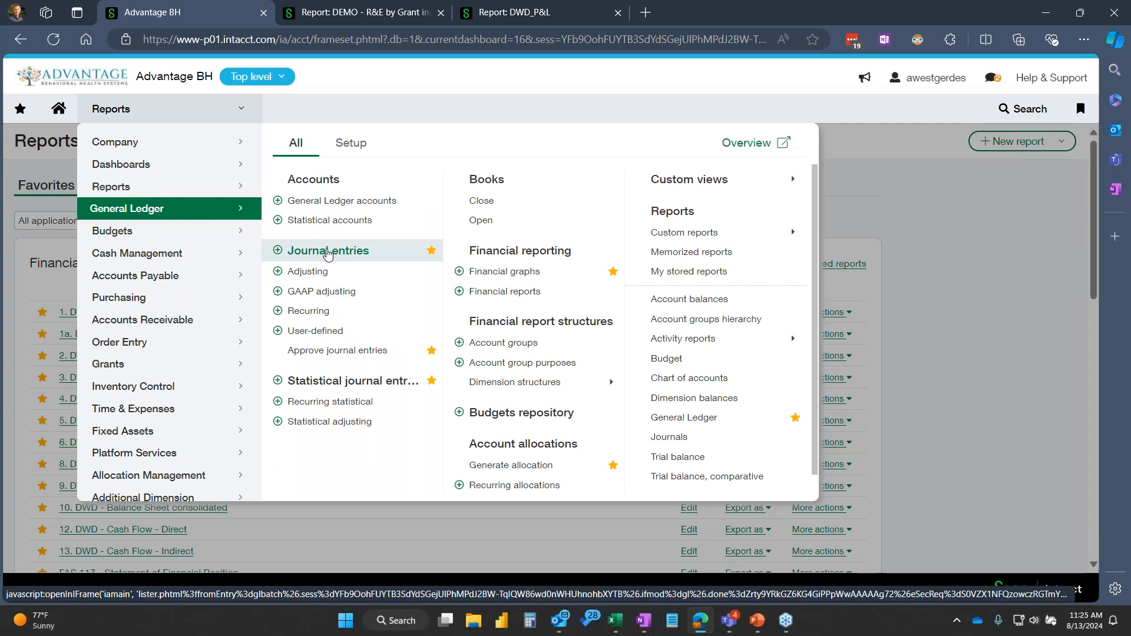
pyautogui.click(329, 251)
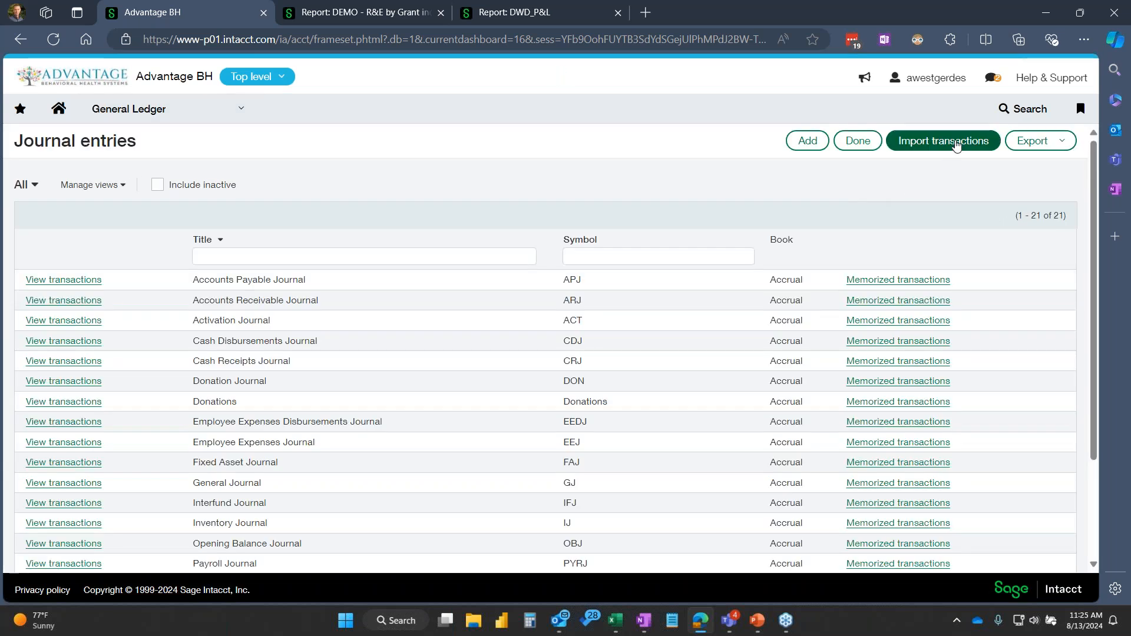
pyautogui.click(956, 145)
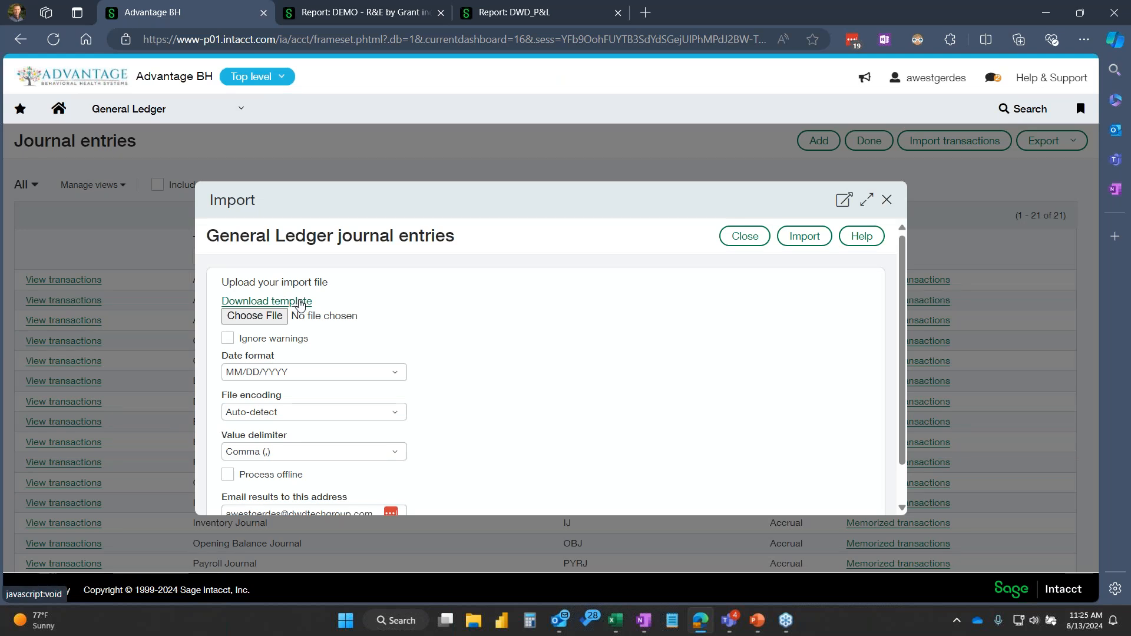
pyautogui.click(887, 200)
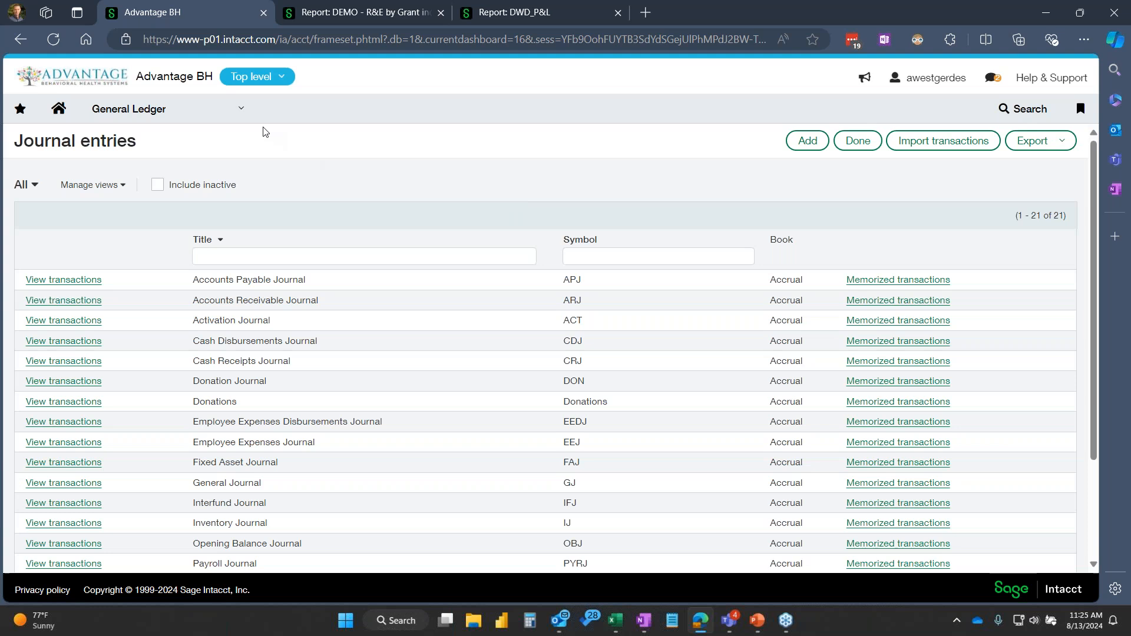
# Look through the Accounts Payable functions and show that module's overview workflow
pyautogui.click(249, 115)
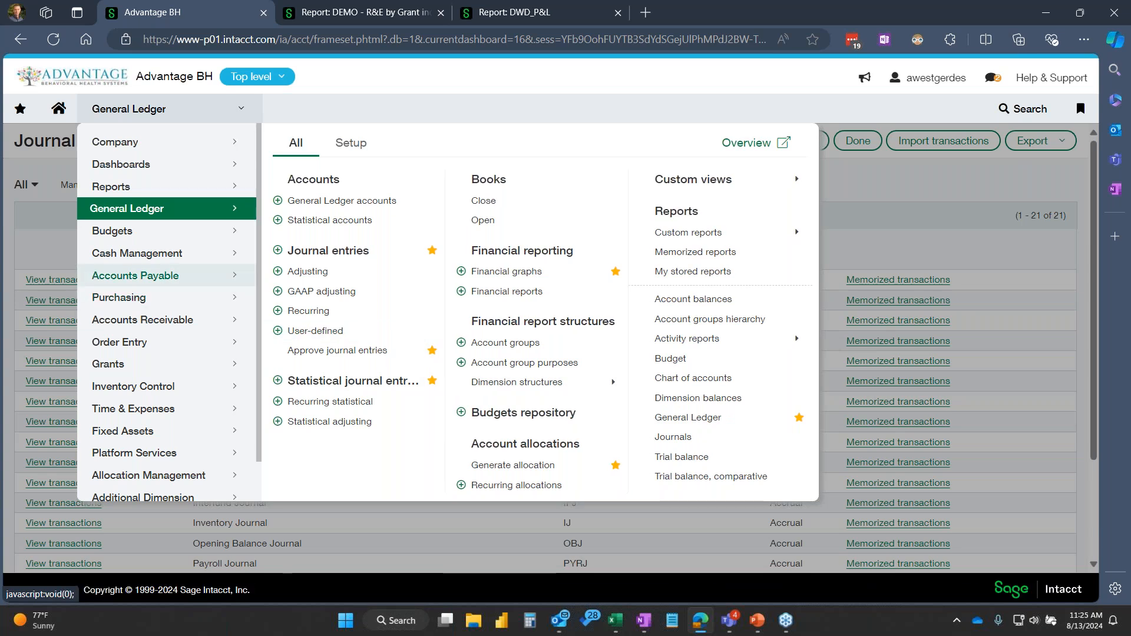
pyautogui.click(151, 279)
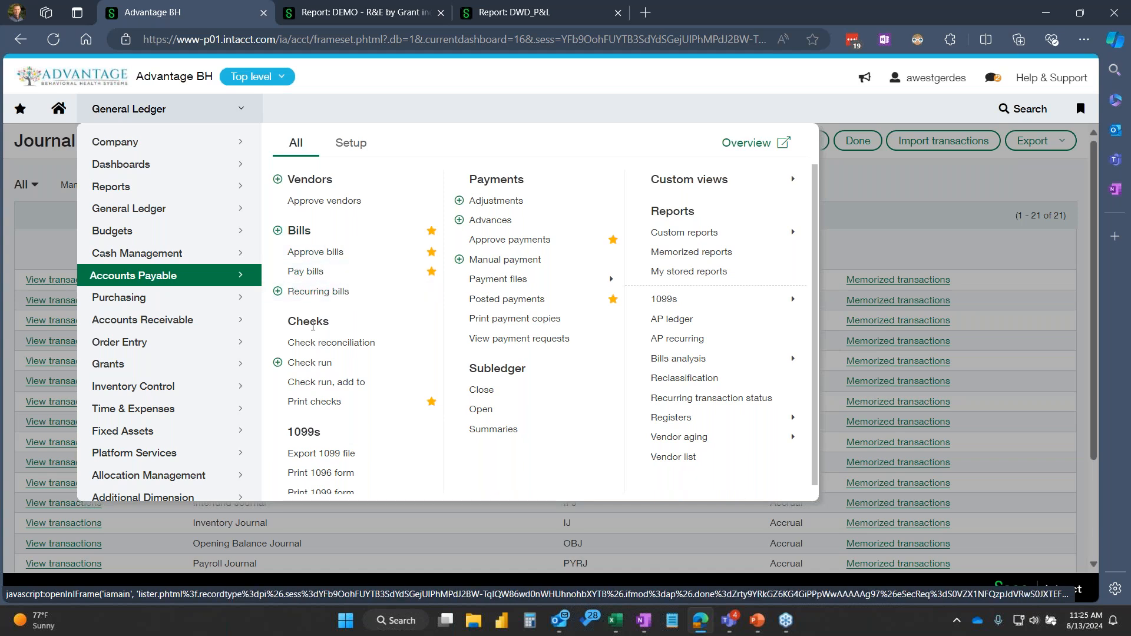
pyautogui.click(746, 142)
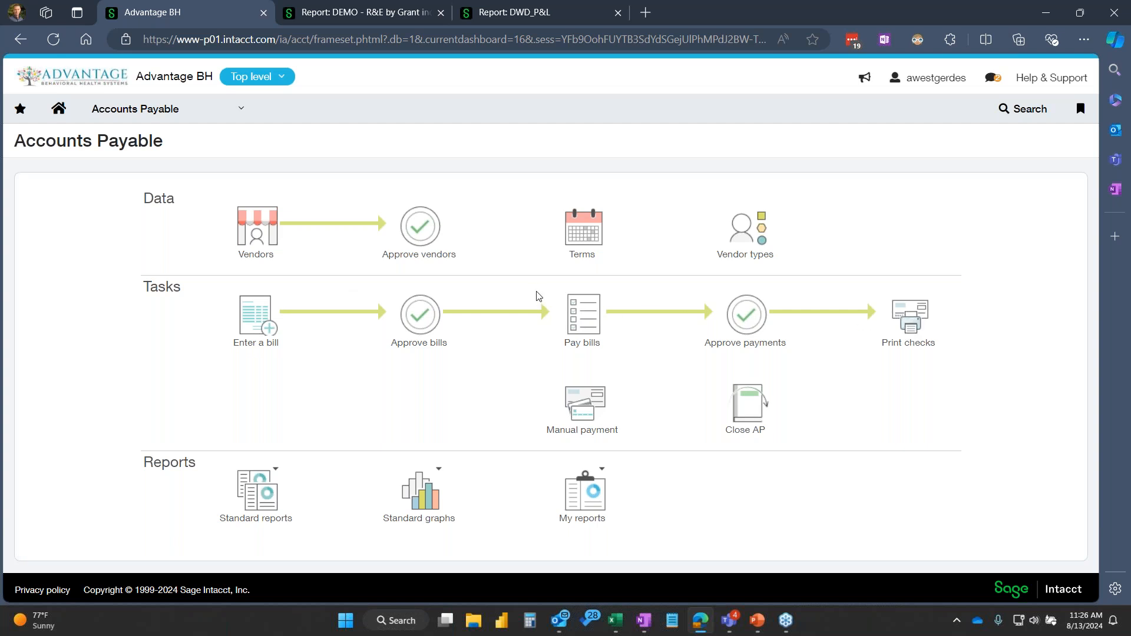
# Look through the Purchasing functions and show that module's overview workflow, including the purchase requisition task
pyautogui.click(257, 117)
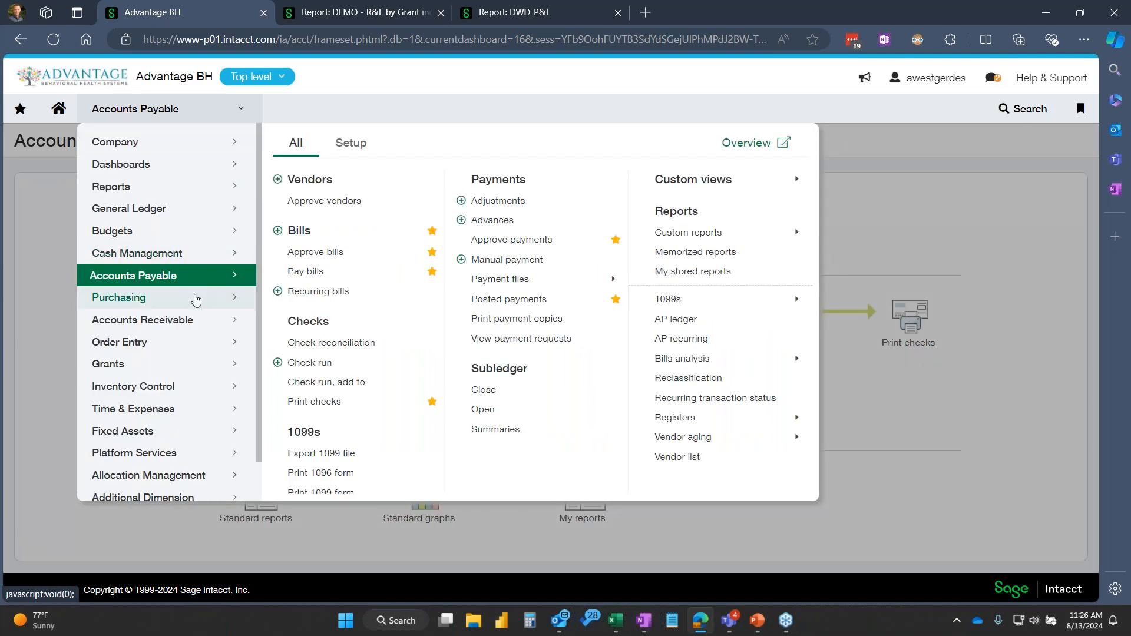
pyautogui.moveTo(196, 300)
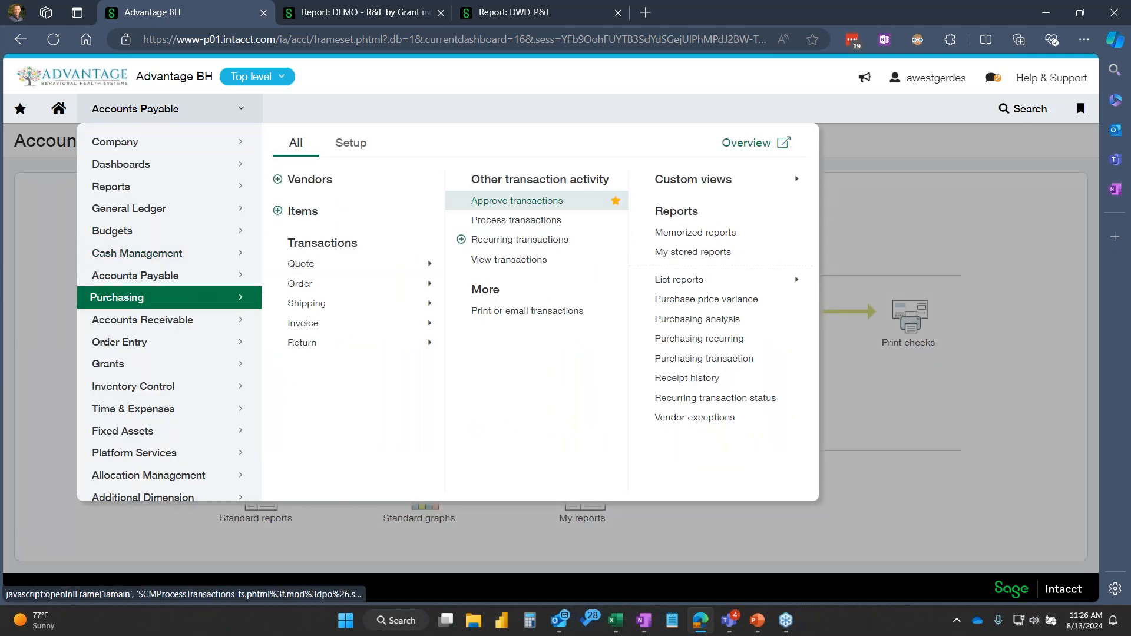
pyautogui.click(737, 148)
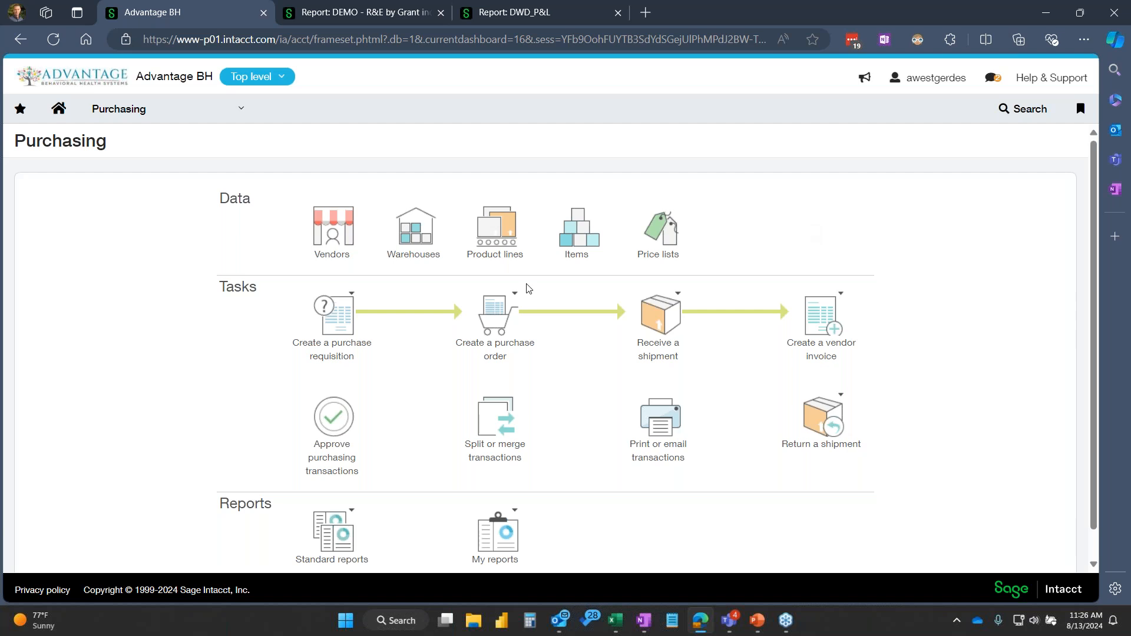
pyautogui.moveTo(337, 309)
# Show the Fixed Assets components, view the GYC Exterior Renovations asset record, and highlight its AP Bills field label
pyautogui.click(252, 118)
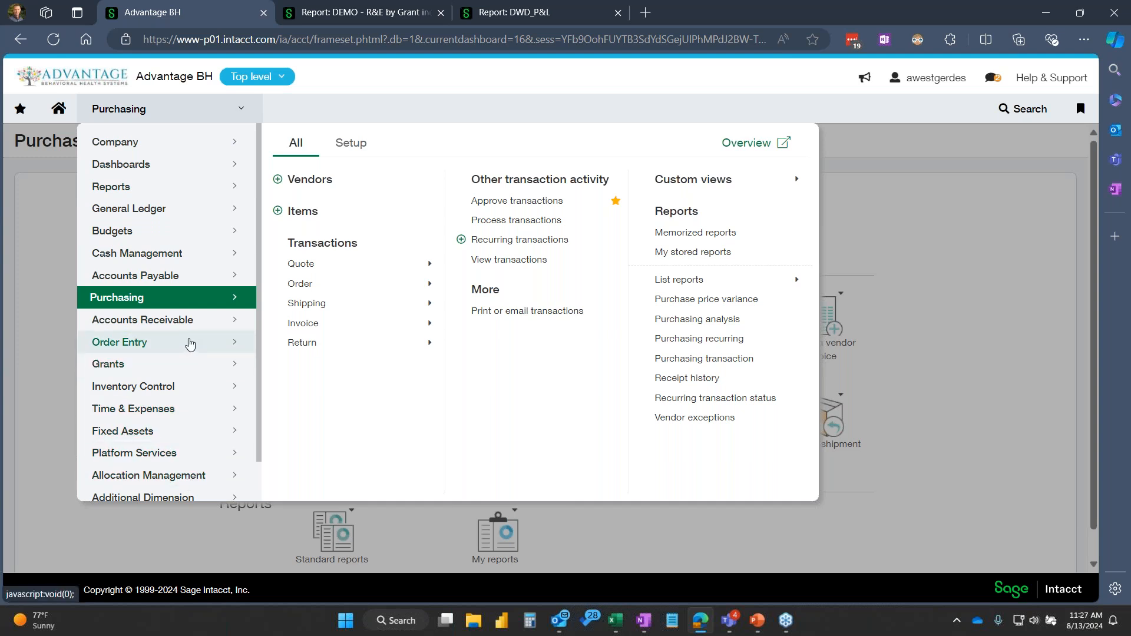
pyautogui.click(160, 432)
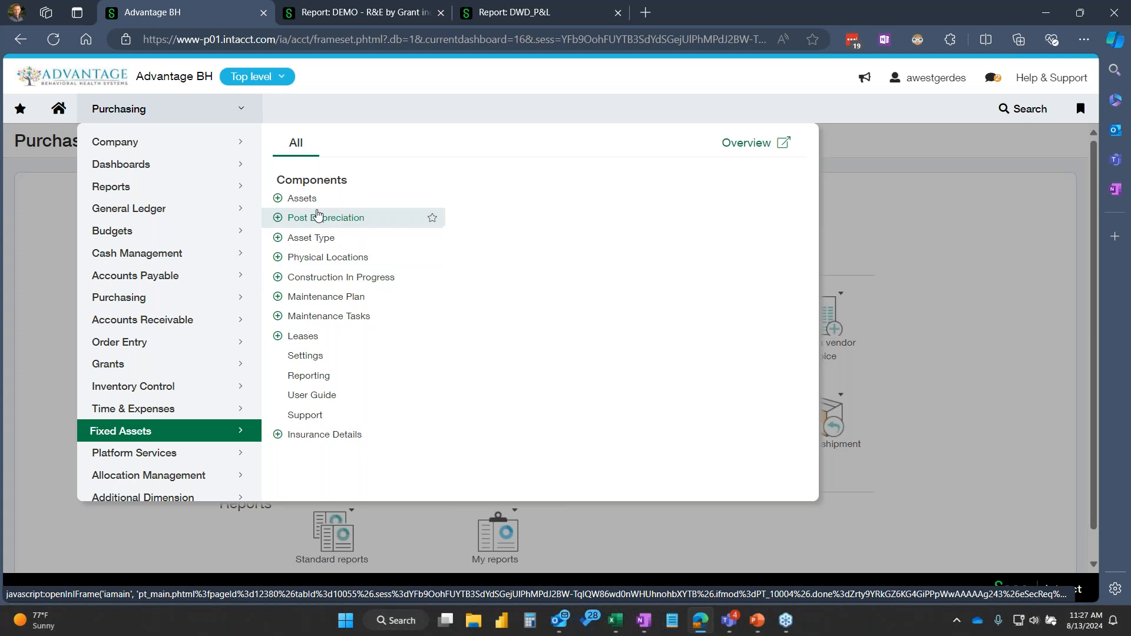
pyautogui.click(302, 198)
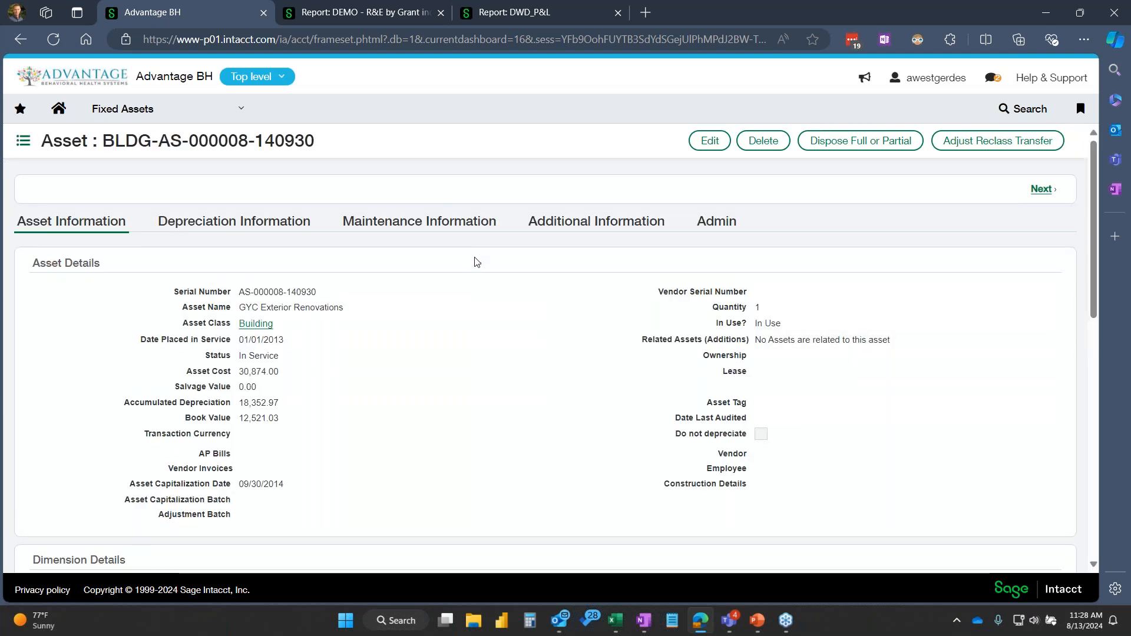
pyautogui.moveTo(197, 453); pyautogui.dragTo(233, 455)
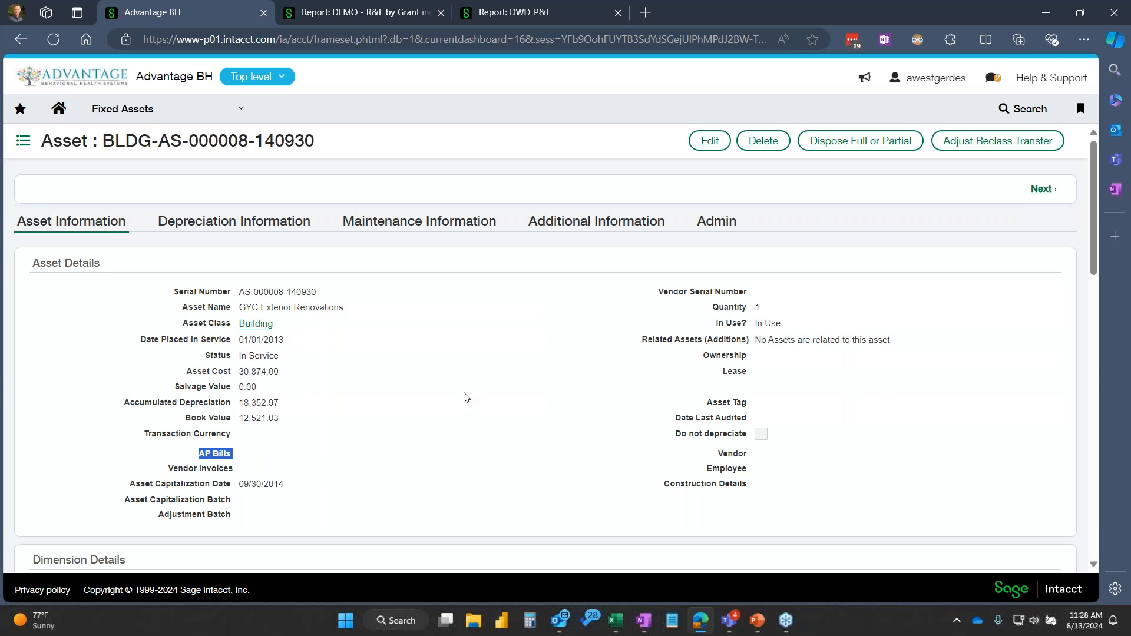
# Switch to the Sage Intacct Overview Demo slideshow and advance to the closing thank-you slide
pyautogui.click(213, 117)
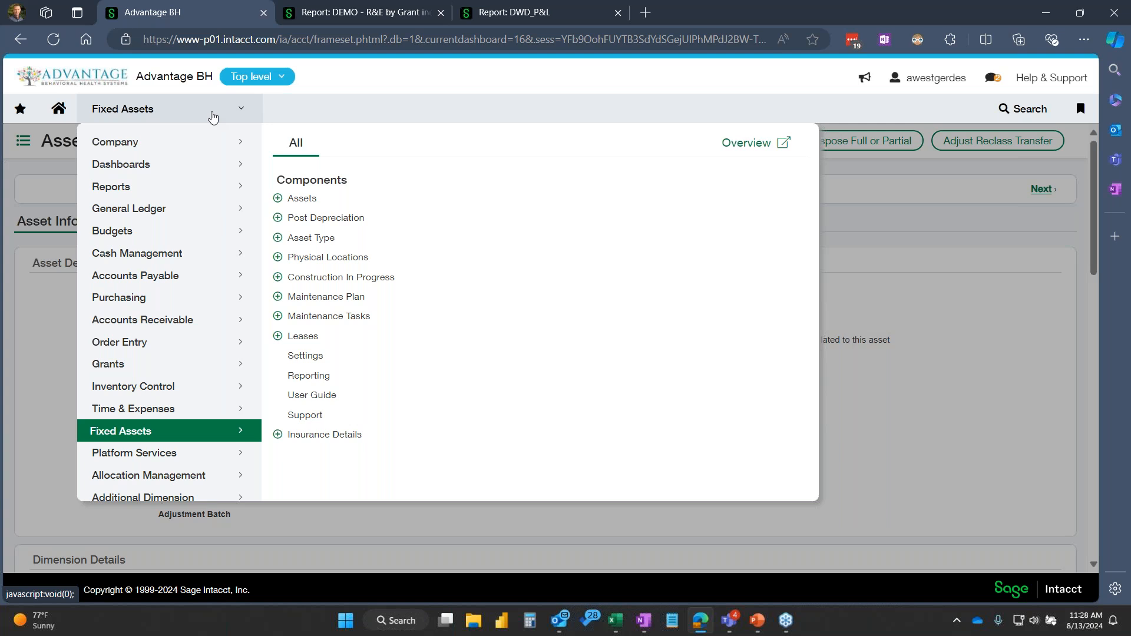
pyautogui.hotkey('alt', 'Tab')
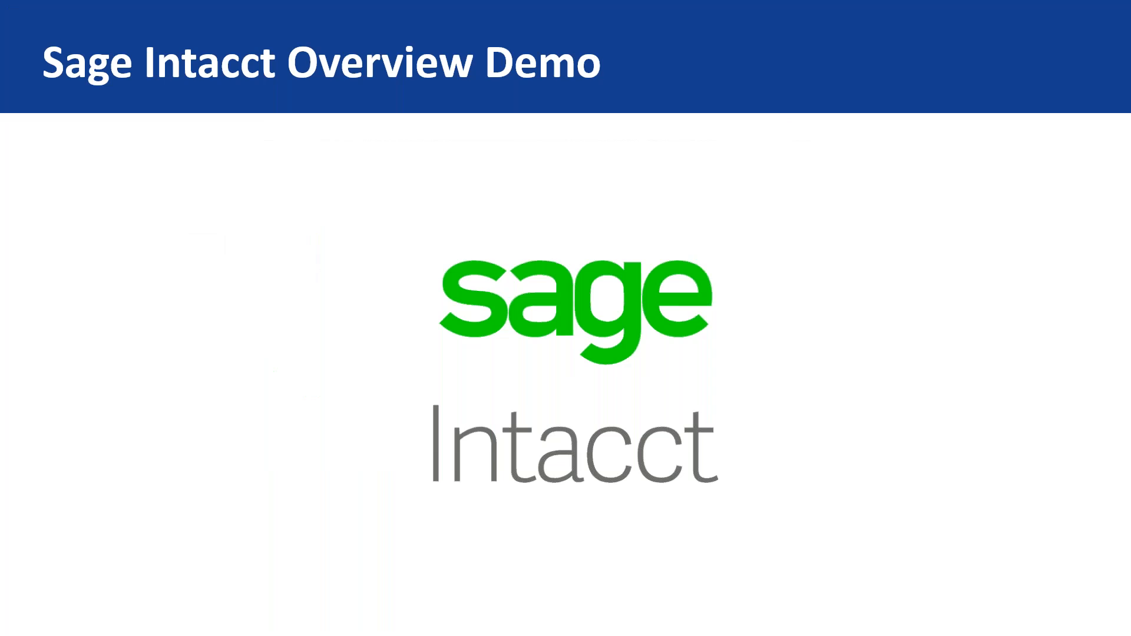
pyautogui.press('Right')
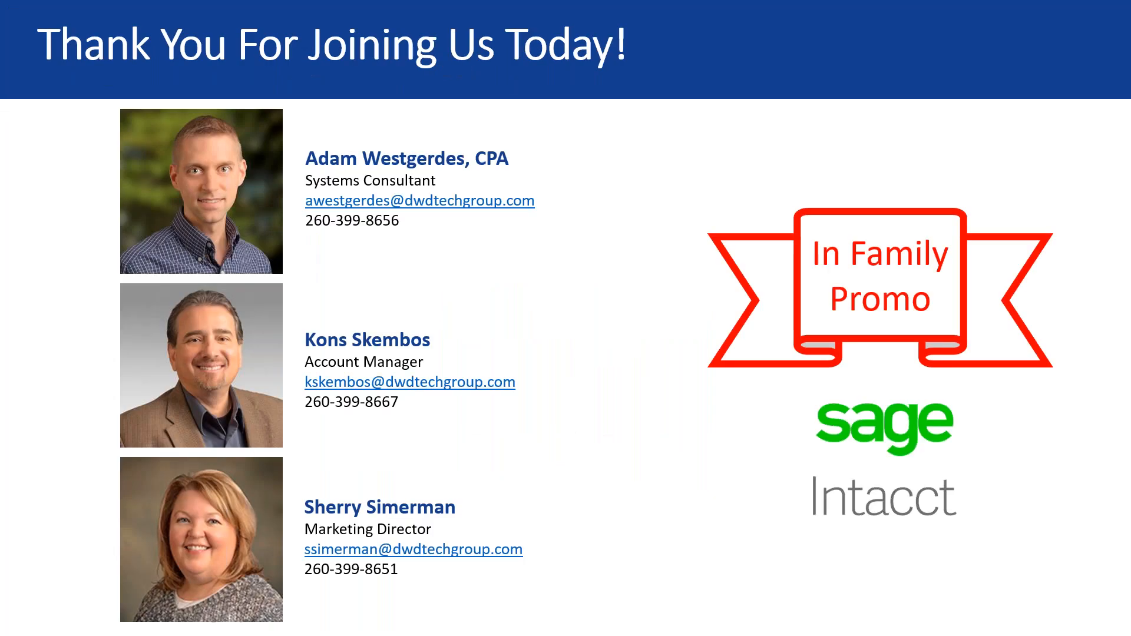